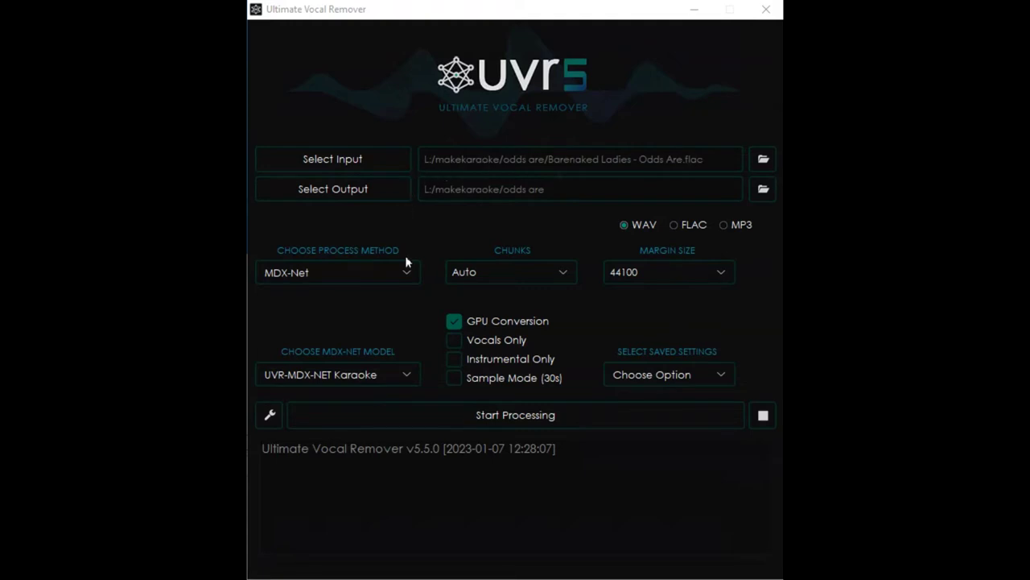
Review the MDX-Net models and additional settings, then start separating the song with UVR-MDX-NET Karaoke
{"action": "left_click", "coordinate": [405, 376]}
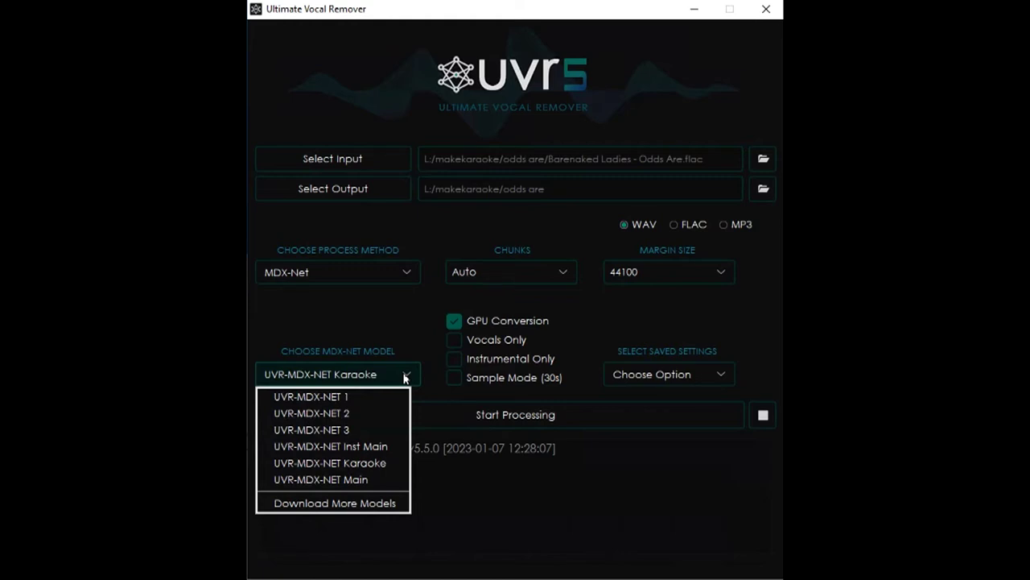
{"action": "left_click", "coordinate": [433, 375]}
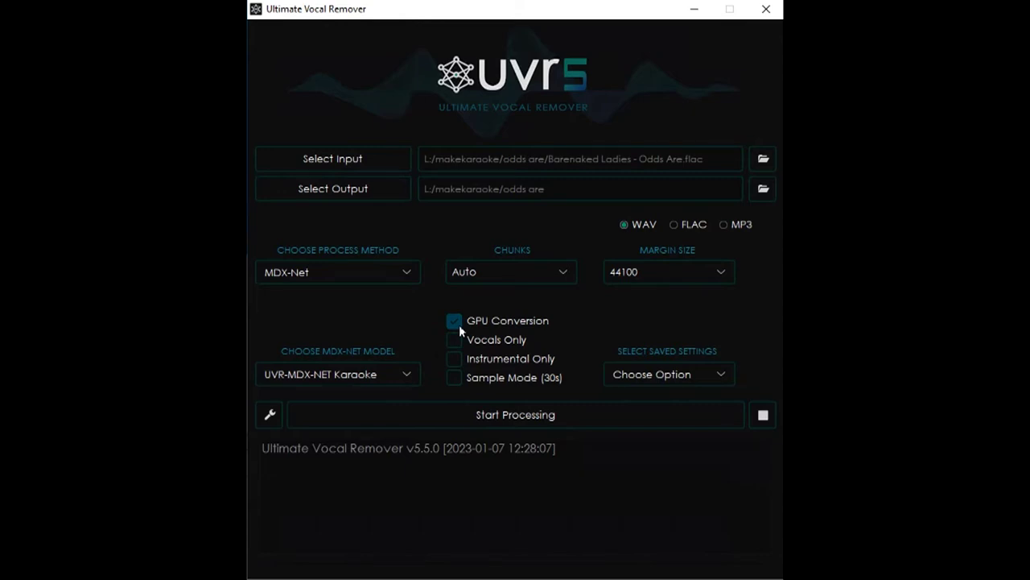
{"action": "left_click", "coordinate": [270, 416]}
{"action": "left_click", "coordinate": [488, 49]}
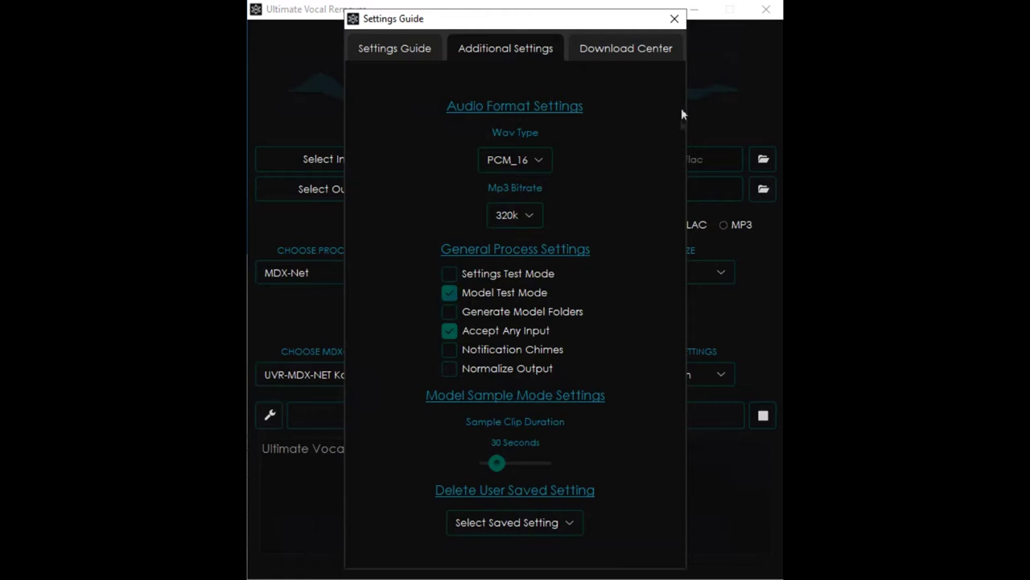
{"action": "left_click", "coordinate": [674, 23]}
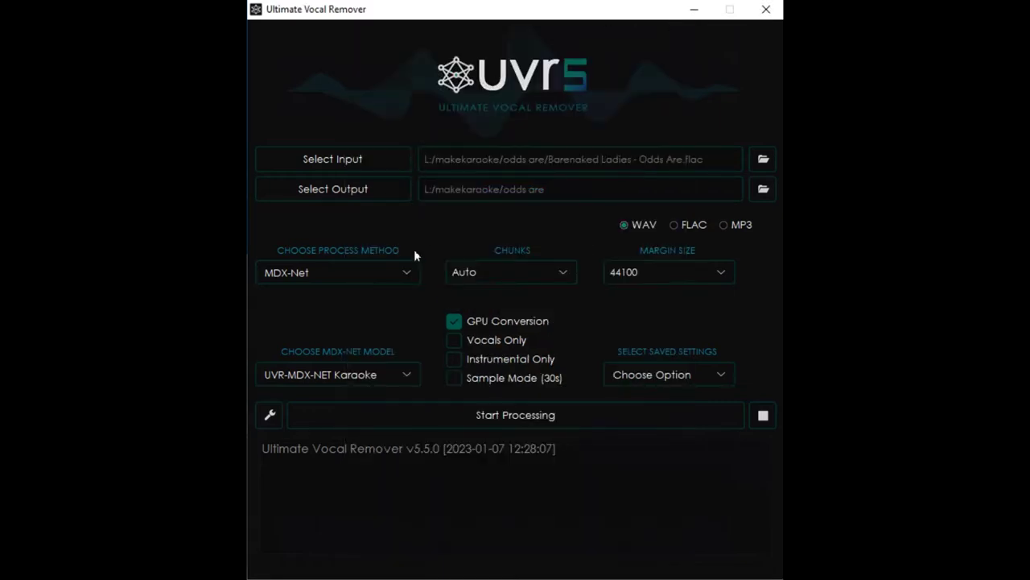
{"action": "left_click", "coordinate": [519, 425]}
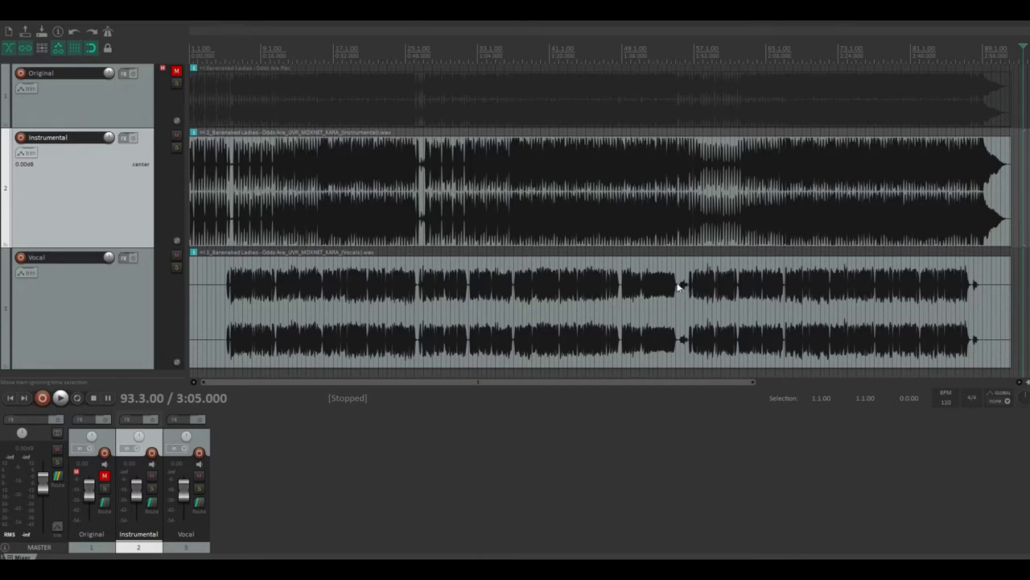
In REAPER, solo the Vocal track, listen to it from 1:48, and clear the solo
{"action": "left_click", "coordinate": [676, 252]}
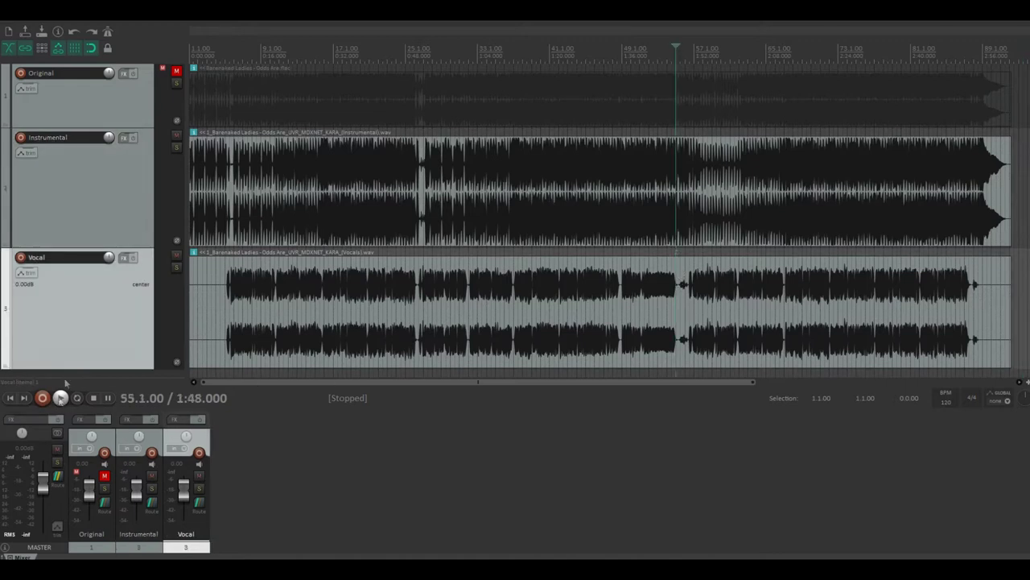
{"action": "left_click", "coordinate": [176, 265]}
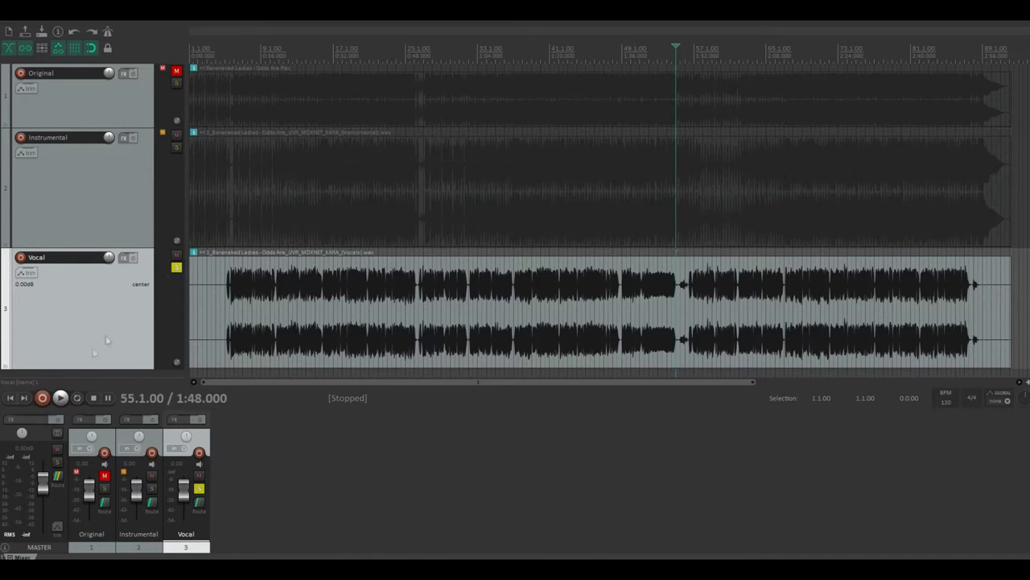
{"action": "left_click", "coordinate": [61, 397]}
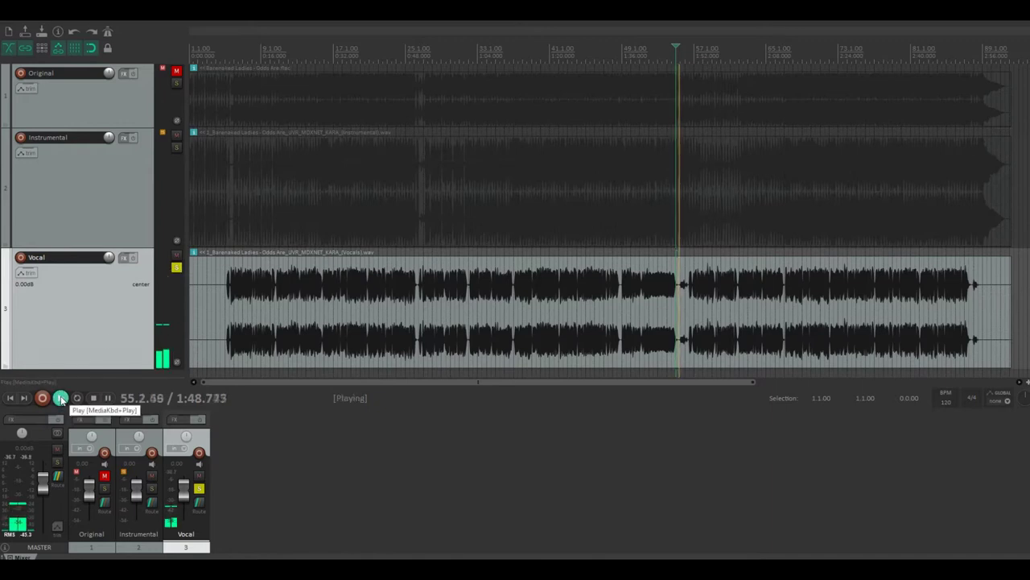
{"action": "left_click", "coordinate": [91, 399]}
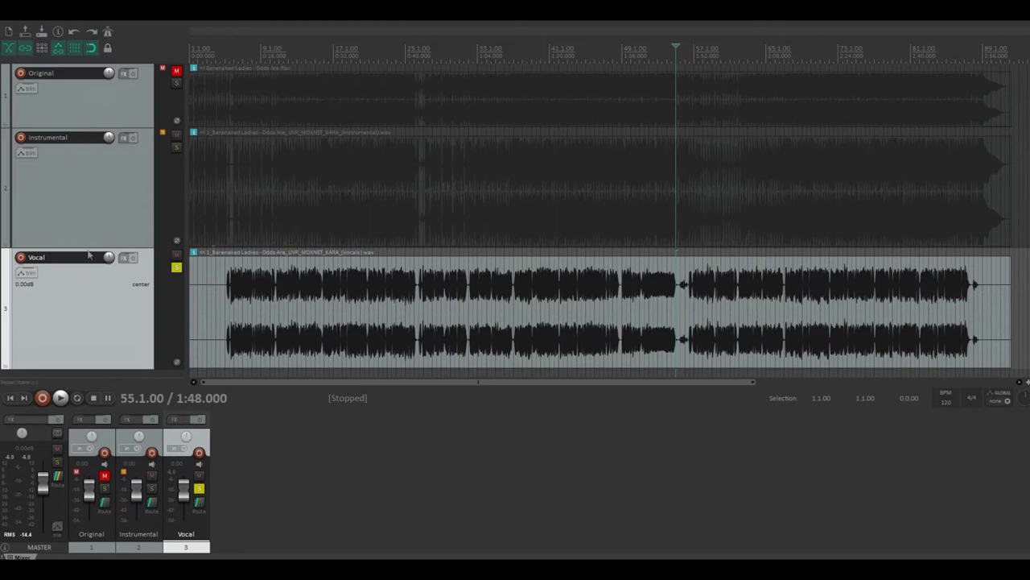
{"action": "left_click", "coordinate": [176, 268]}
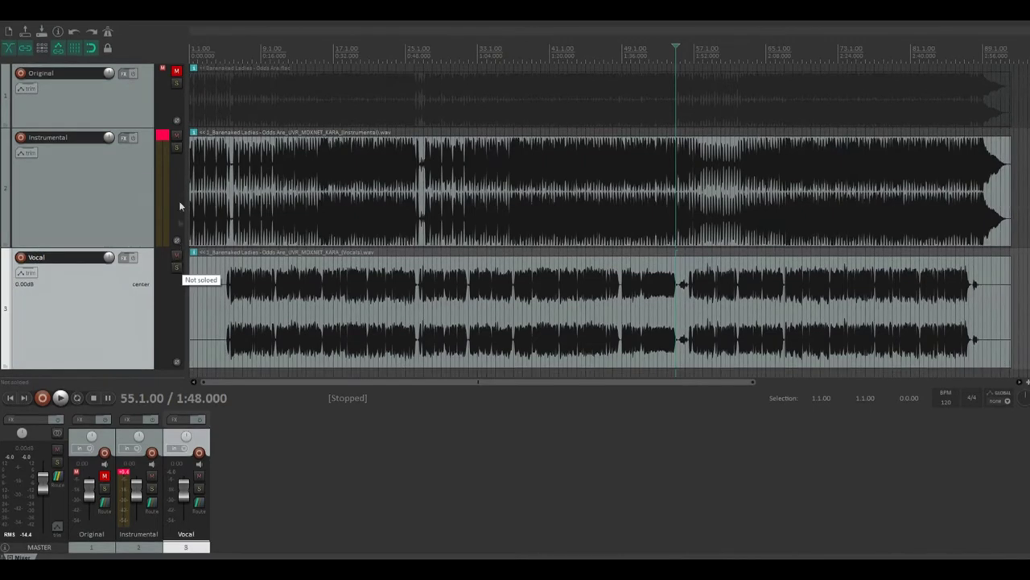
Solo the Instrumental track and play it from 0:27, briefly adding the Vocal track to compare
{"action": "left_click", "coordinate": [175, 147]}
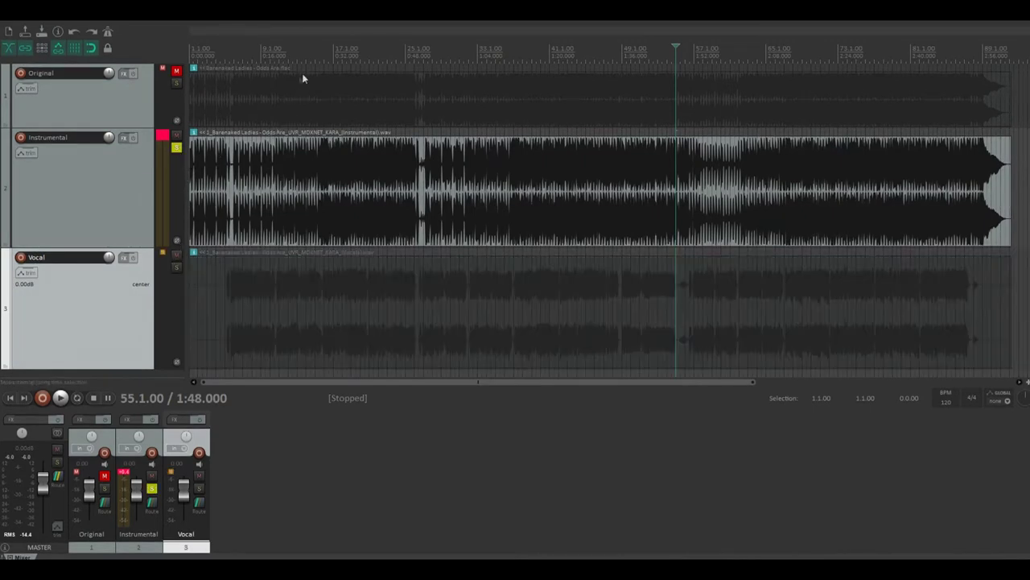
{"action": "left_click", "coordinate": [312, 49]}
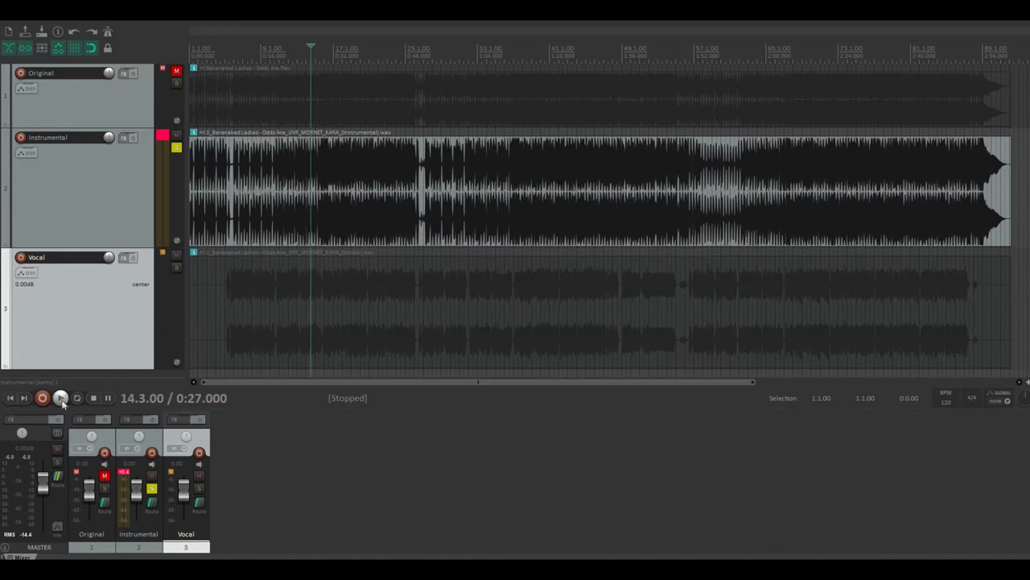
{"action": "left_click", "coordinate": [60, 398]}
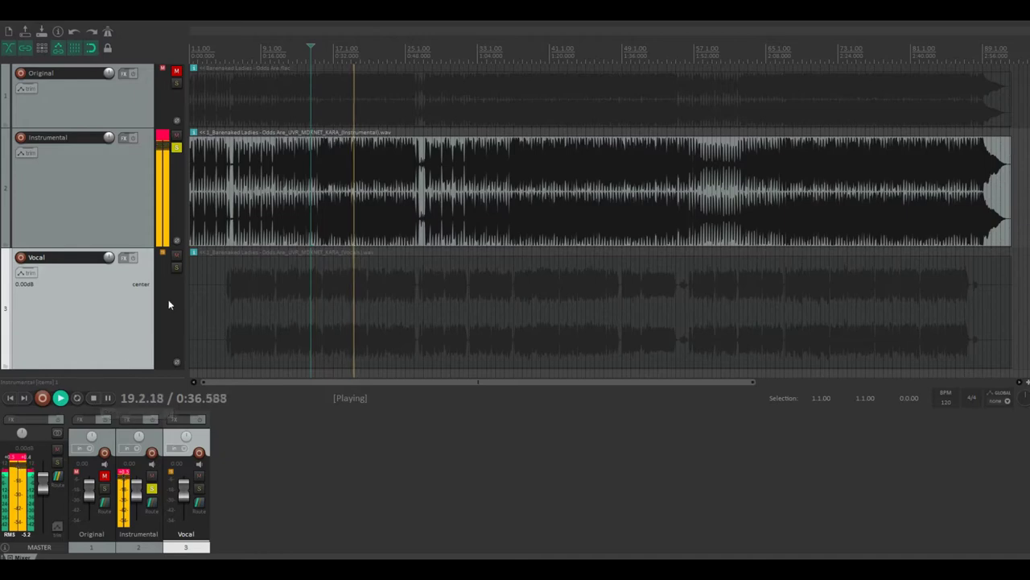
{"action": "left_click", "coordinate": [177, 268]}
{"action": "left_click", "coordinate": [177, 269]}
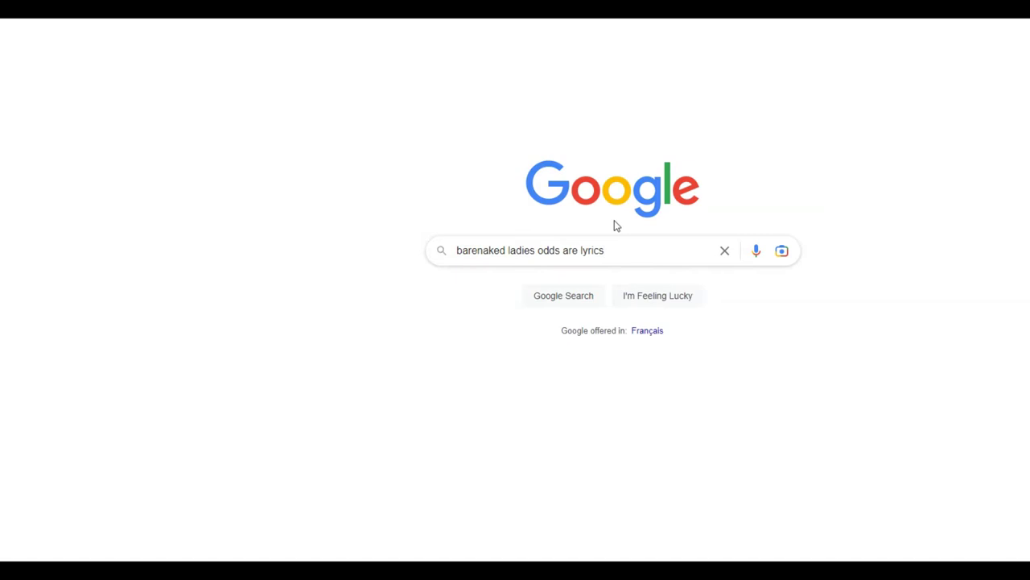
Search Google for "barenaked ladies odds are lyrics" and examine the full lyrics and the listed lyric sites
{"action": "key", "text": "Return"}
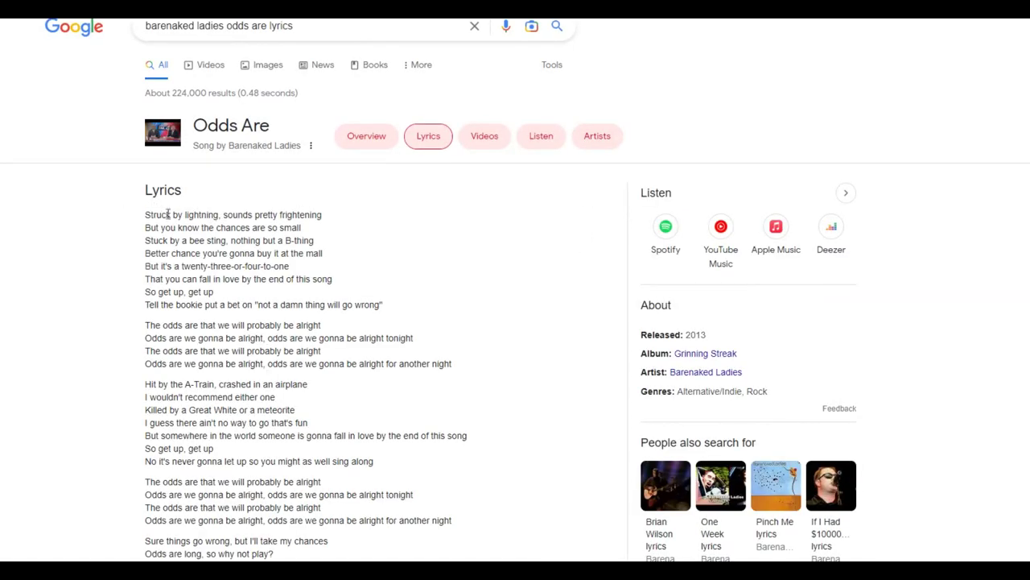
{"action": "scroll", "coordinate": [175, 321], "scroll_direction": "down", "scroll_amount": 4}
{"action": "scroll", "coordinate": [175, 320], "scroll_direction": "down", "scroll_amount": 10}
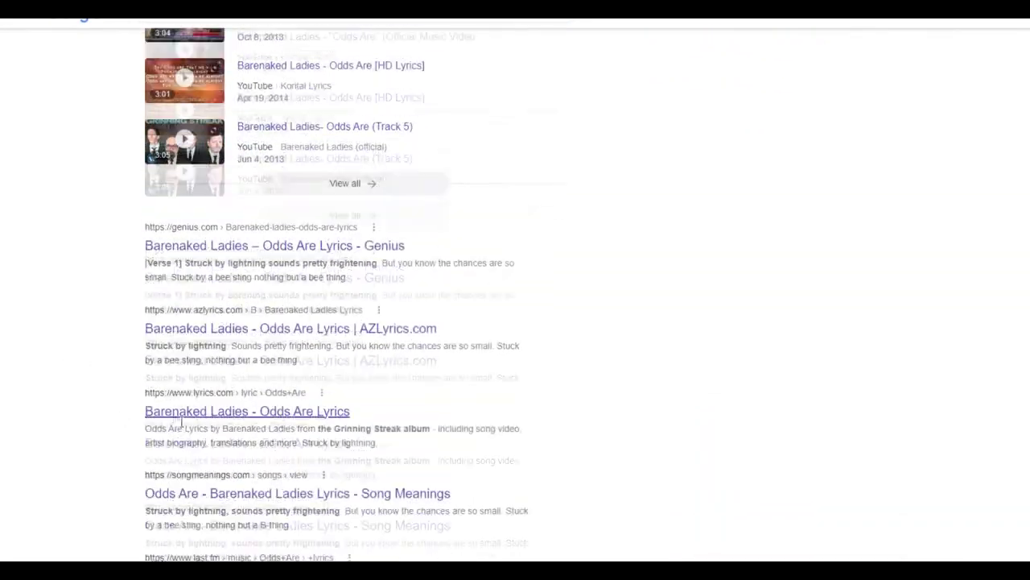
{"action": "scroll", "coordinate": [101, 354], "scroll_direction": "up", "scroll_amount": 10}
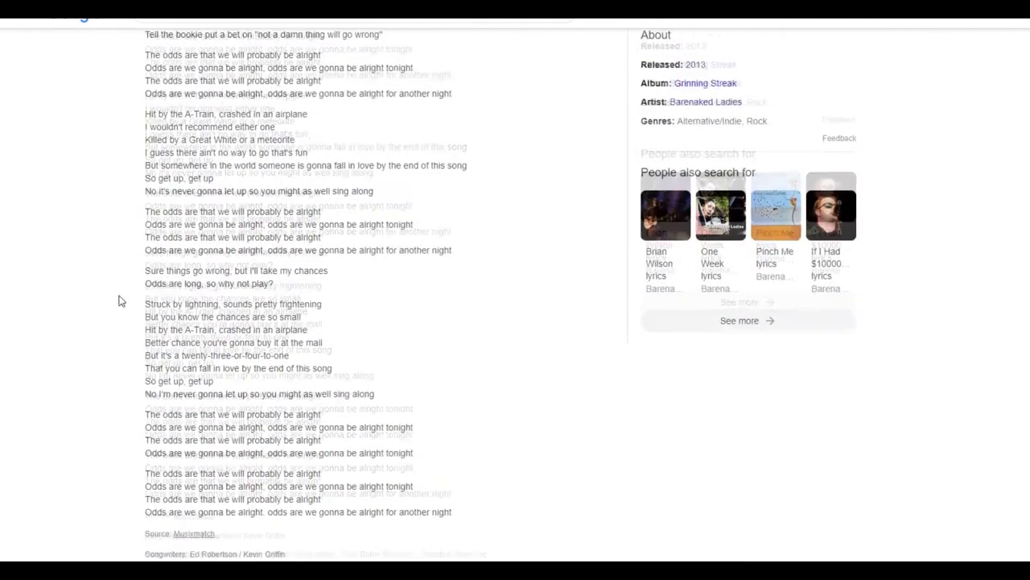
{"action": "scroll", "coordinate": [119, 300], "scroll_direction": "up", "scroll_amount": 3}
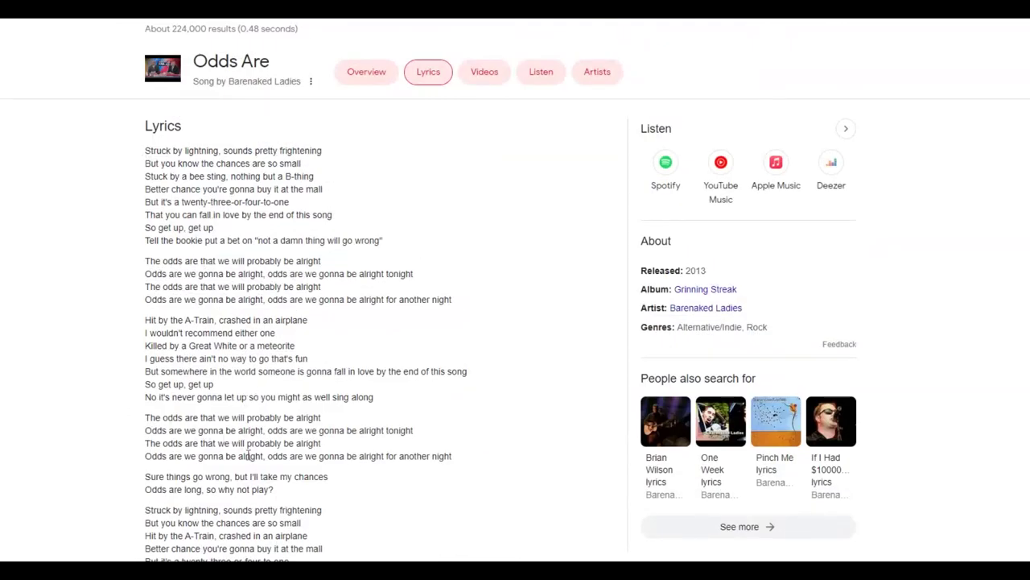
{"action": "scroll", "coordinate": [177, 462], "scroll_direction": "down", "scroll_amount": 2}
{"action": "scroll", "coordinate": [108, 437], "scroll_direction": "up", "scroll_amount": 2}
{"action": "scroll", "coordinate": [77, 420], "scroll_direction": "down", "scroll_amount": 12}
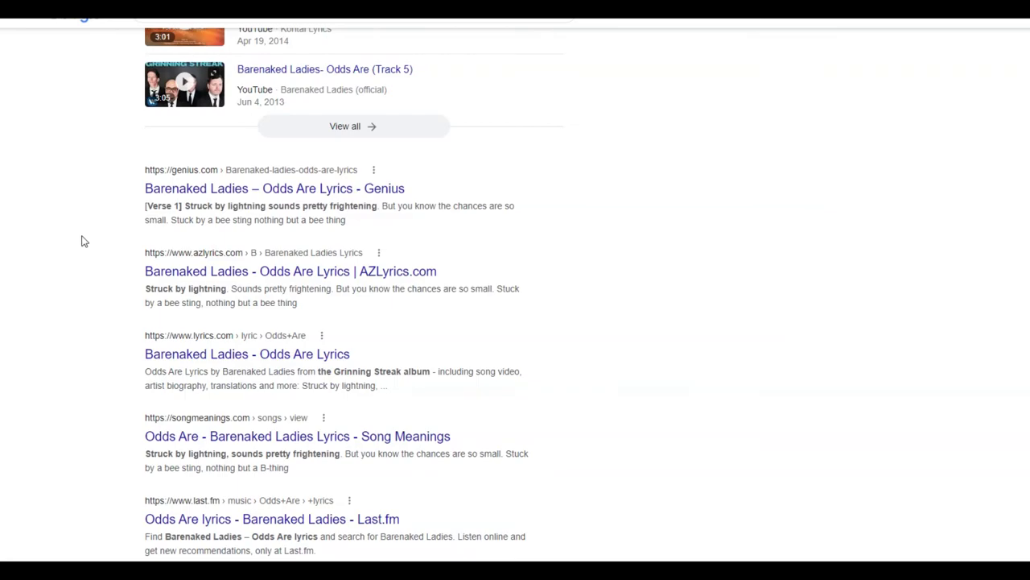
{"action": "scroll", "coordinate": [84, 240], "scroll_direction": "up", "scroll_amount": 12}
{"action": "scroll", "coordinate": [87, 239], "scroll_direction": "up", "scroll_amount": 4}
{"action": "scroll", "coordinate": [85, 239], "scroll_direction": "down", "scroll_amount": 4}
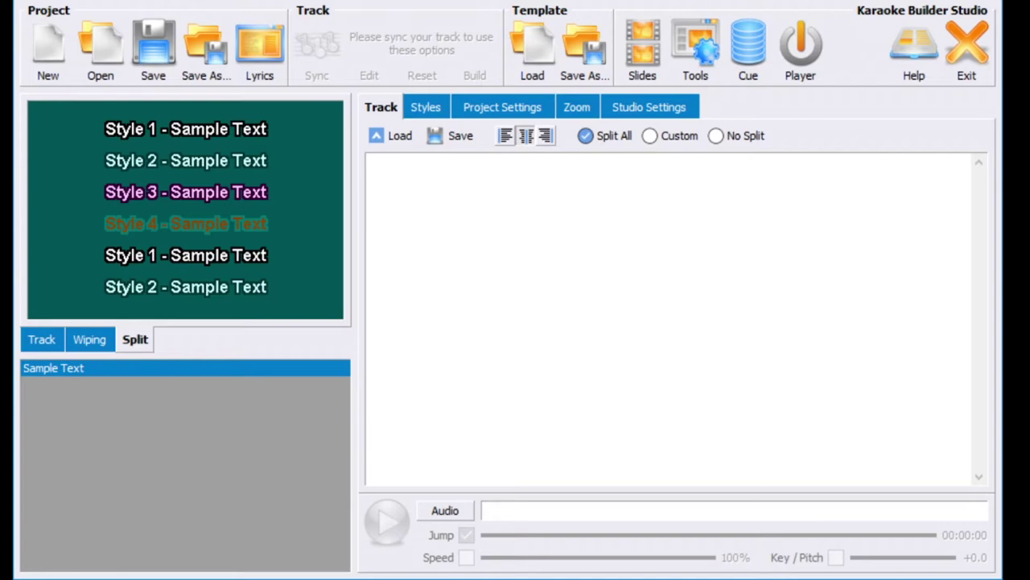
Paste the copied song lyrics into the empty track text in Karaoke Builder Studio
{"action": "left_click", "coordinate": [620, 233]}
{"action": "key", "text": "ctrl+v"}
{"action": "scroll", "coordinate": [706, 259], "scroll_direction": "up", "scroll_amount": 5}
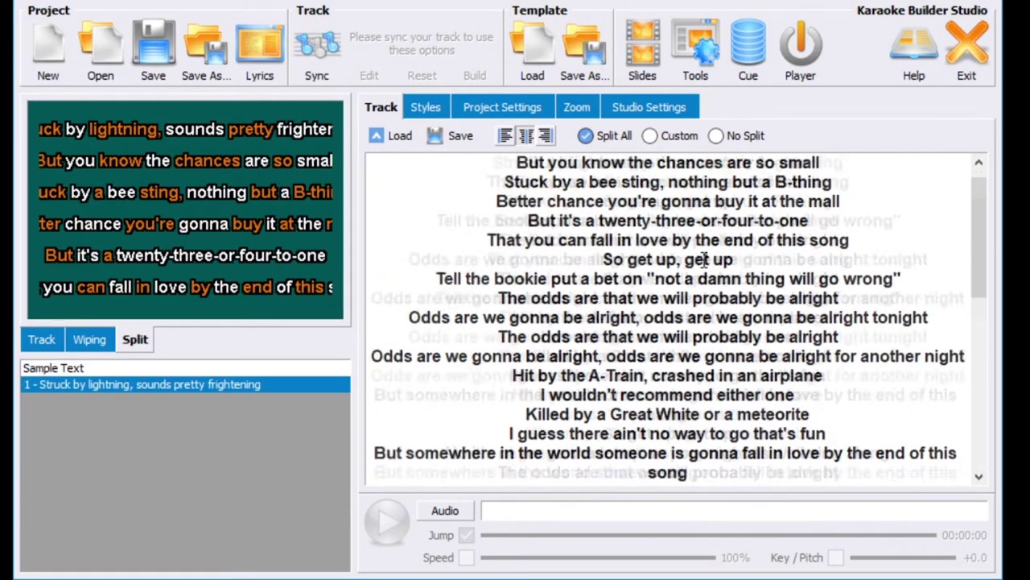
Break the first two lyric lines in half, before "sounds pretty frightening" and before "chances are so small"
{"action": "left_click", "coordinate": [600, 163]}
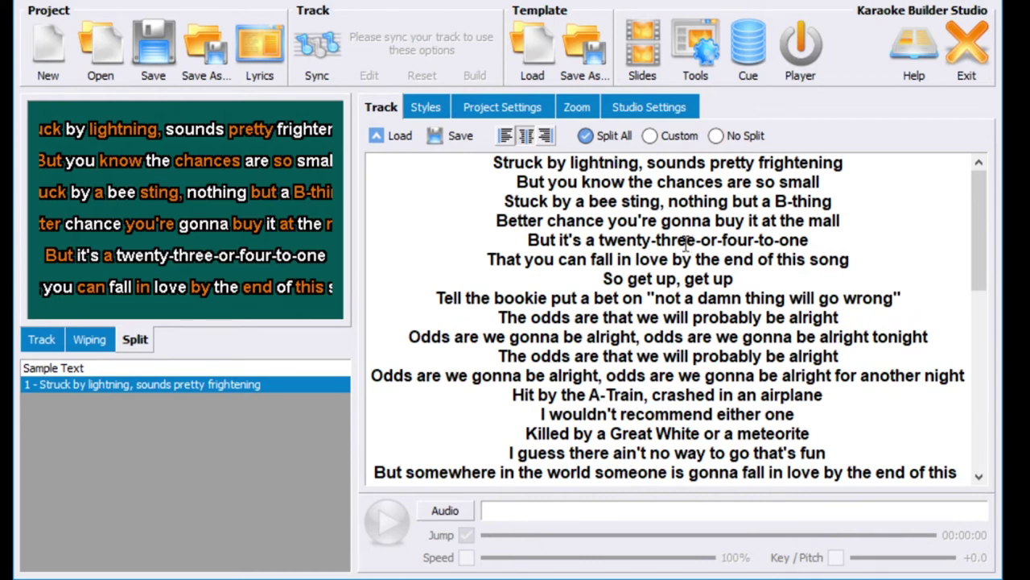
{"action": "left_click", "coordinate": [647, 162]}
{"action": "key", "text": "Return"}
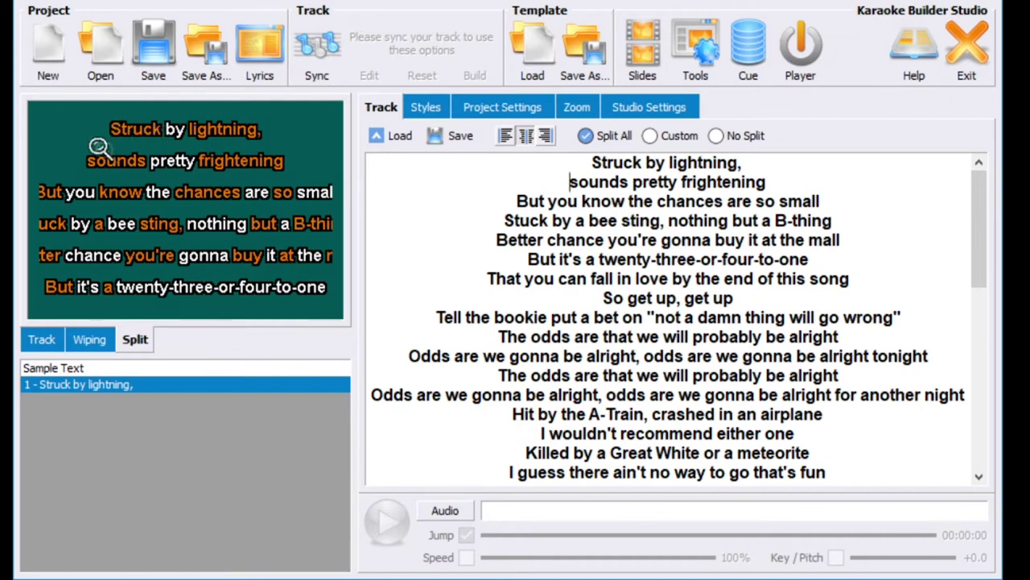
{"action": "left_click", "coordinate": [659, 201]}
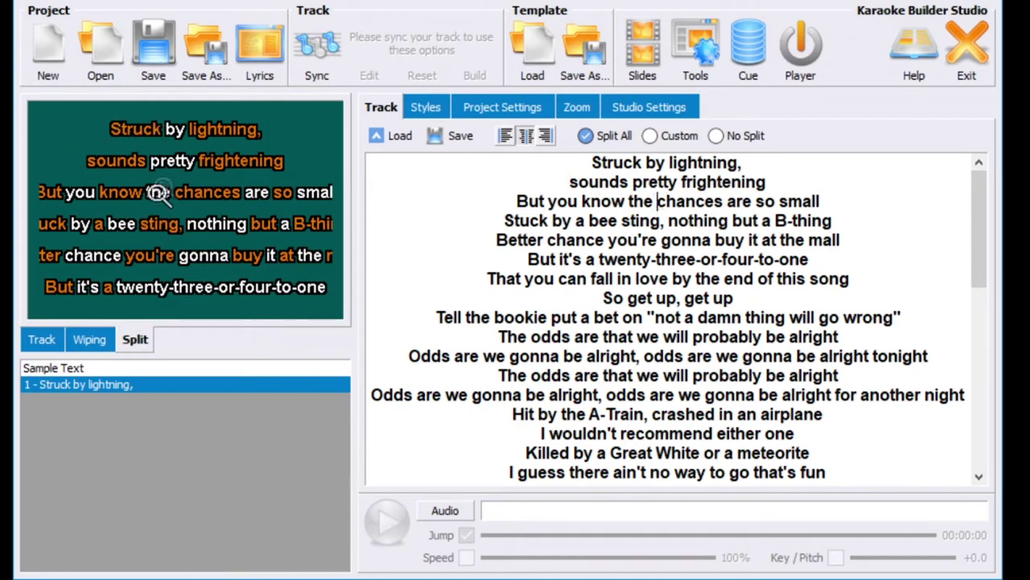
{"action": "key", "text": "Return"}
Insert slash syllable splits in the opening lyrics to make "light/ning" and "fright/ening"
{"action": "left_click", "coordinate": [702, 163]}
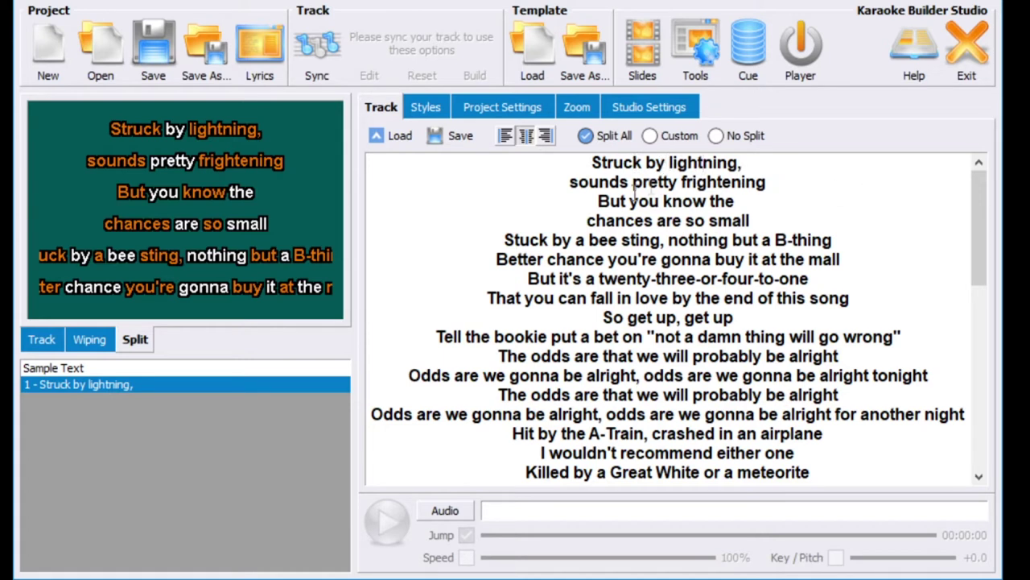
{"action": "type", "text": "/"}
{"action": "left_click", "coordinate": [723, 183]}
{"action": "type", "text": "/"}
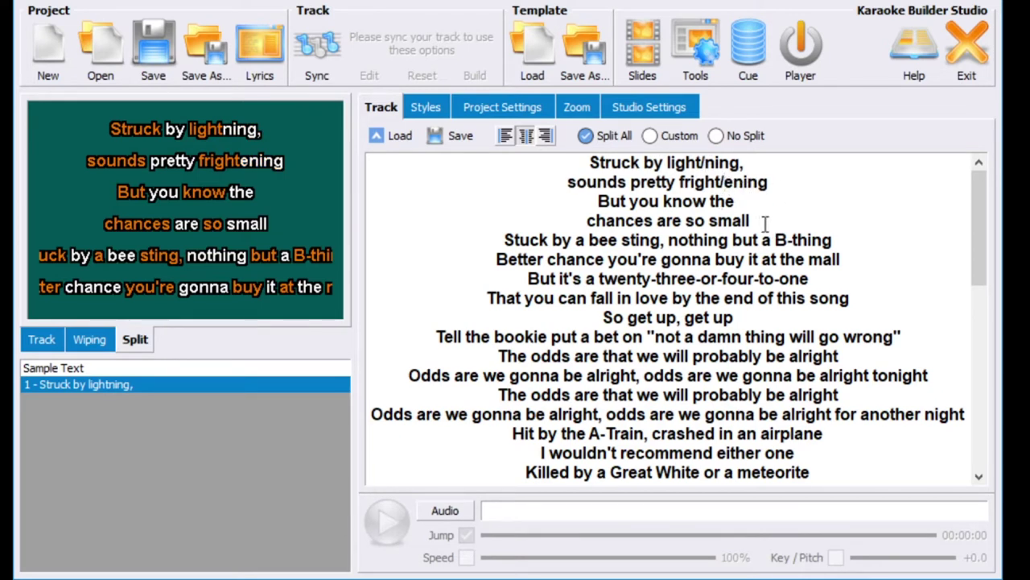
{"action": "left_click", "coordinate": [766, 222]}
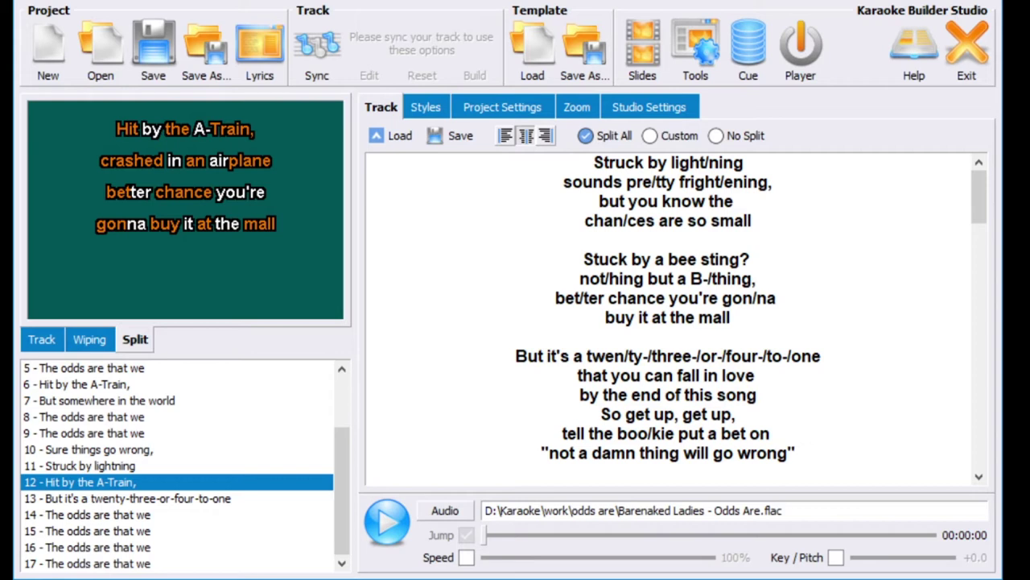
Show the first lyric page and preview the song audio, jumping ahead to 00:54:01 before stopping playback
{"action": "left_click", "coordinate": [564, 182]}
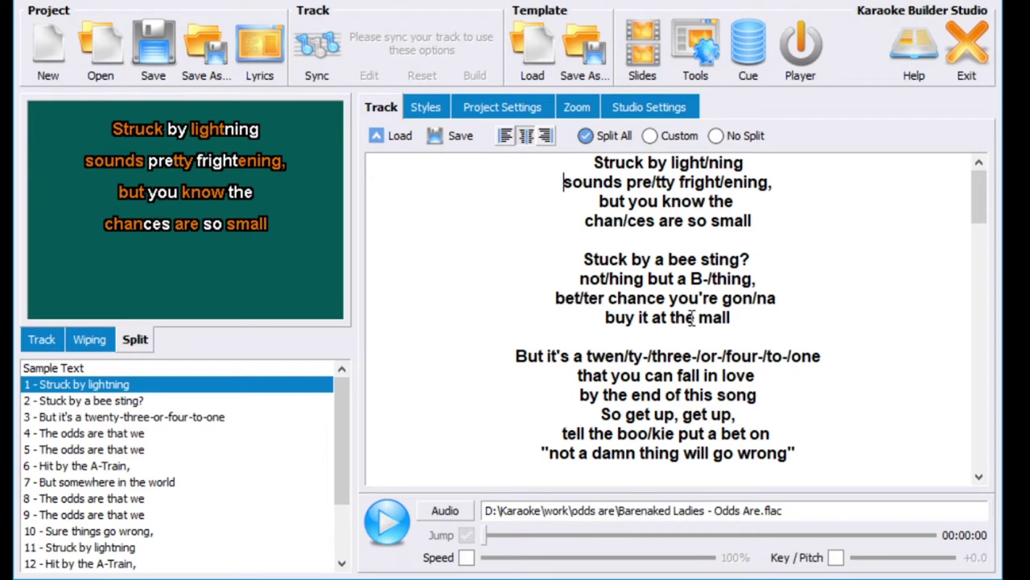
{"action": "left_click", "coordinate": [386, 527]}
{"action": "left_click", "coordinate": [544, 534]}
{"action": "left_click", "coordinate": [616, 536]}
{"action": "left_click", "coordinate": [386, 524]}
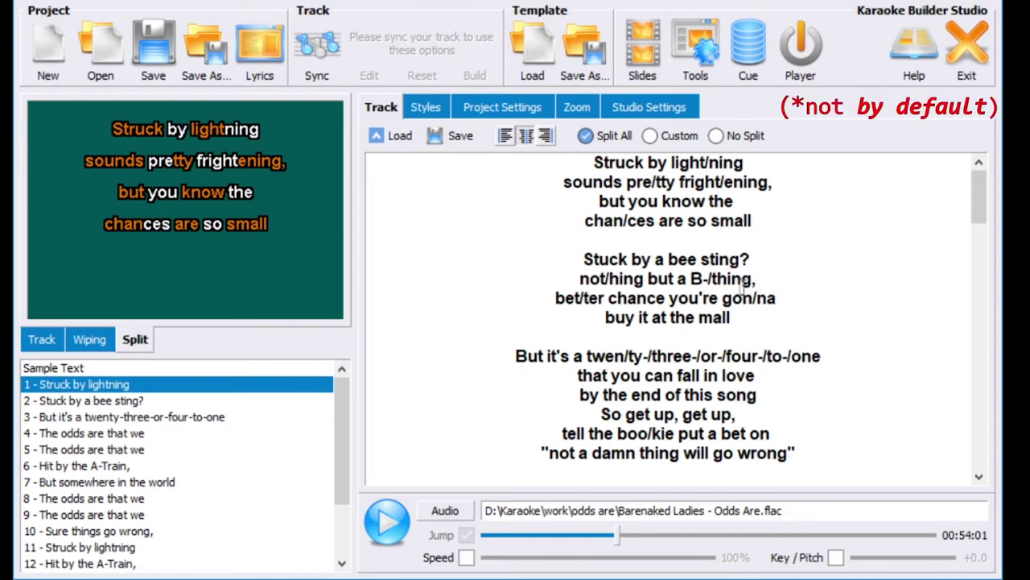
{"action": "left_click", "coordinate": [705, 278]}
{"action": "type", "text": "-"}
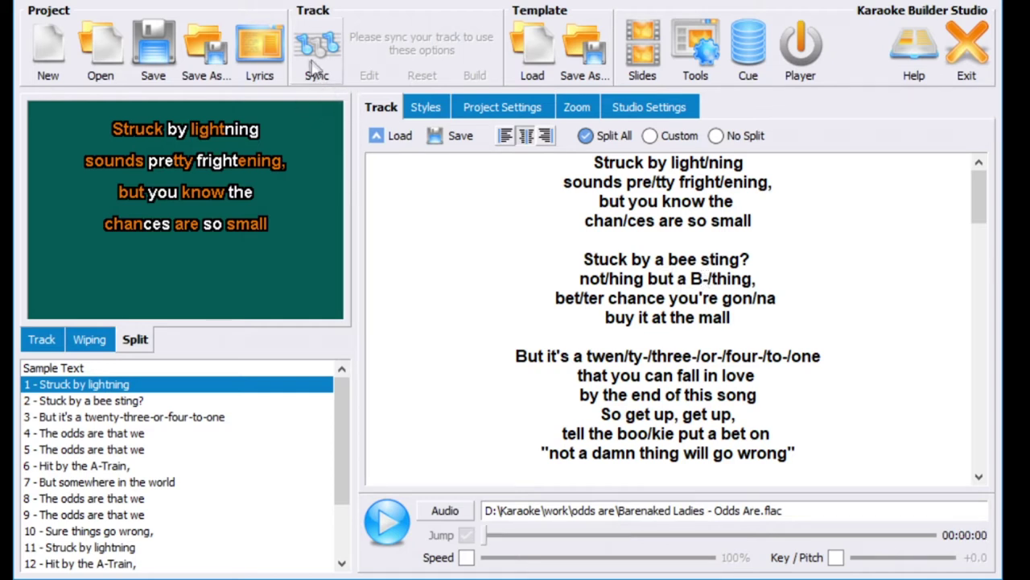
Open the lyrics and audio sync window and start playback at 100% speed for word timing
{"action": "left_click", "coordinate": [315, 59]}
{"action": "left_click", "coordinate": [475, 527]}
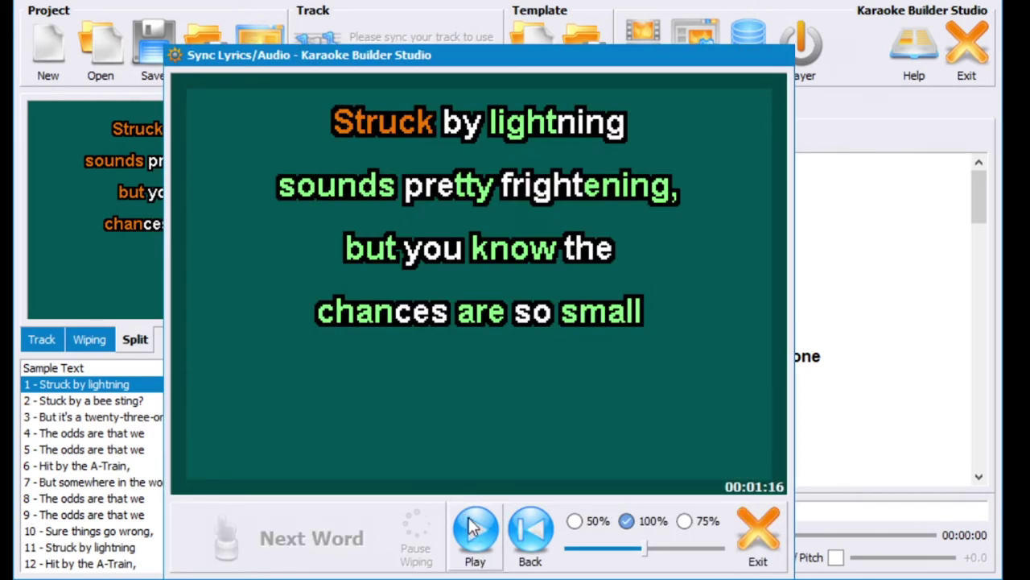
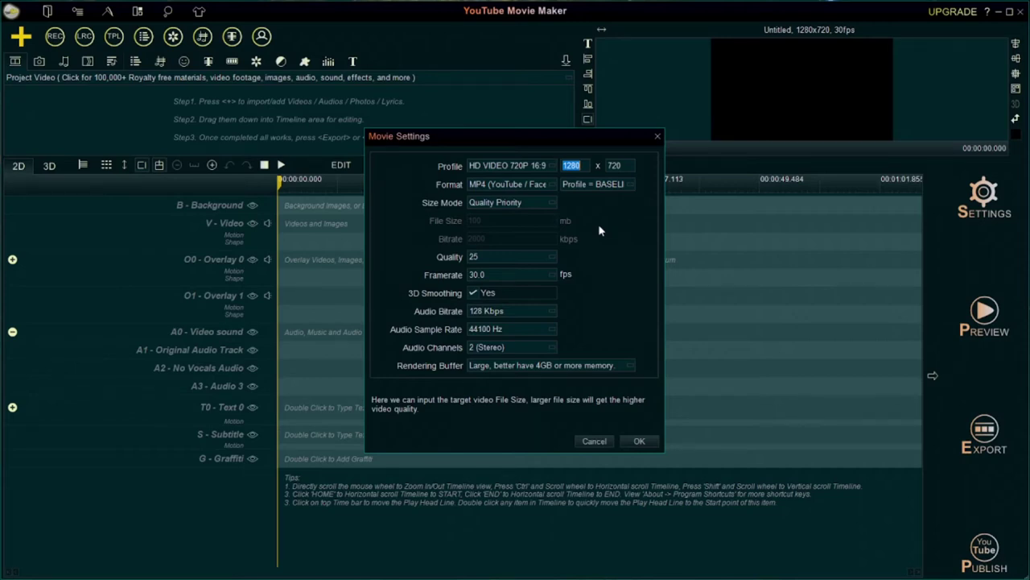
Set the movie profile to HD VIDEO 1080P 16:9 with the MP4 (YouTube / Facebook) format and apply the settings
{"action": "left_click", "coordinate": [551, 166]}
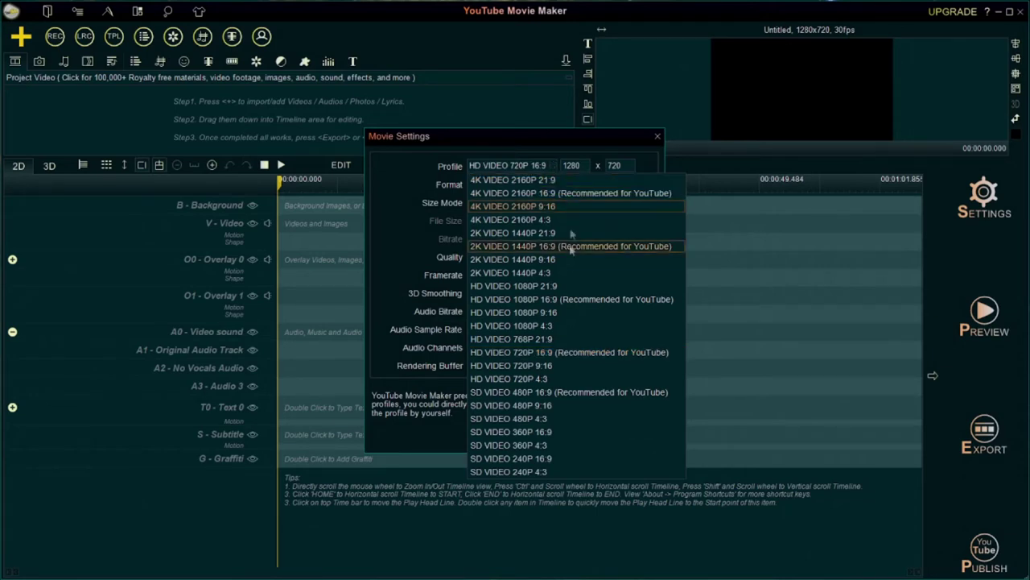
{"action": "left_click", "coordinate": [538, 300]}
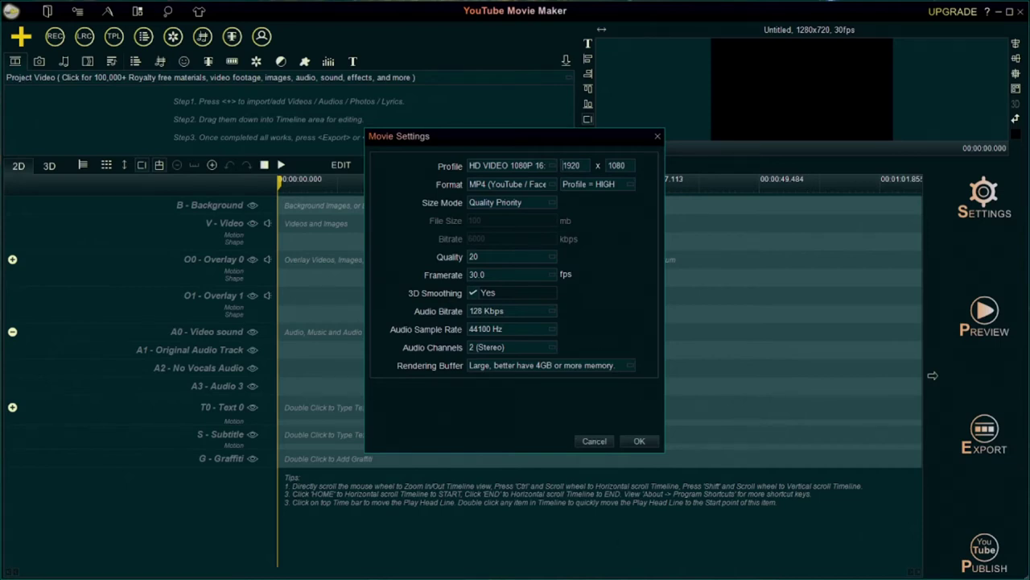
{"action": "left_click", "coordinate": [511, 184]}
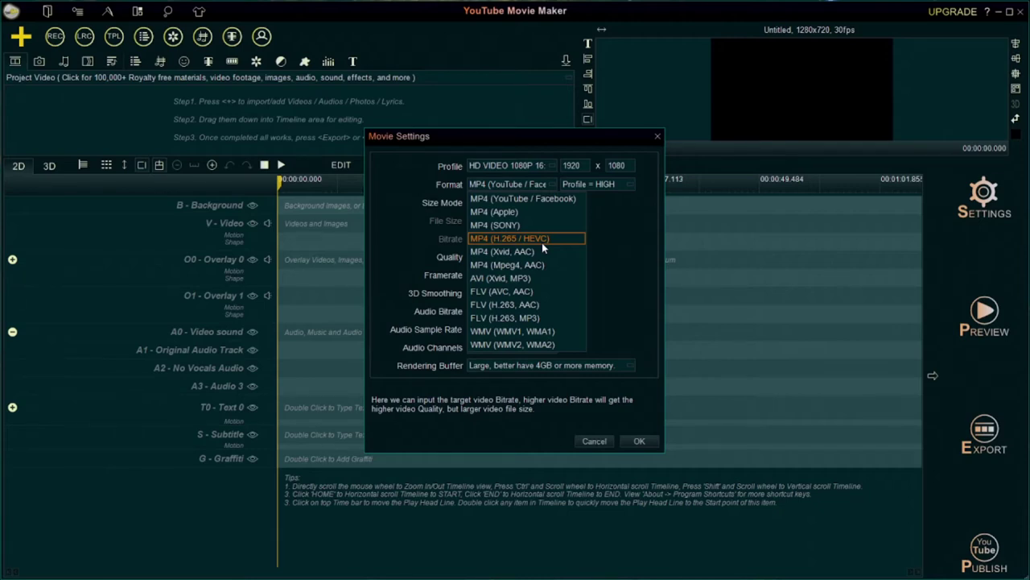
{"action": "left_click", "coordinate": [508, 201]}
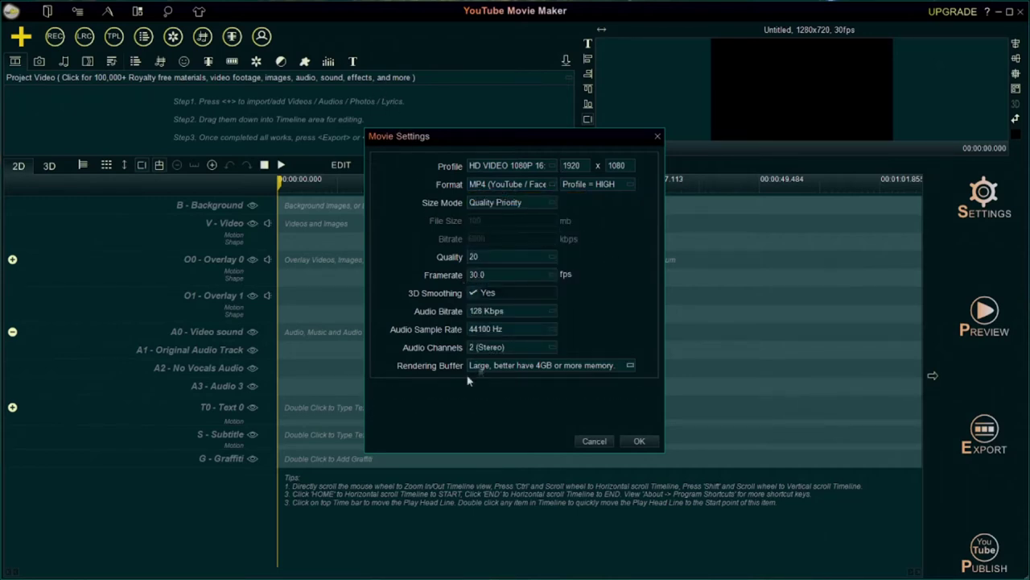
{"action": "left_click", "coordinate": [639, 440]}
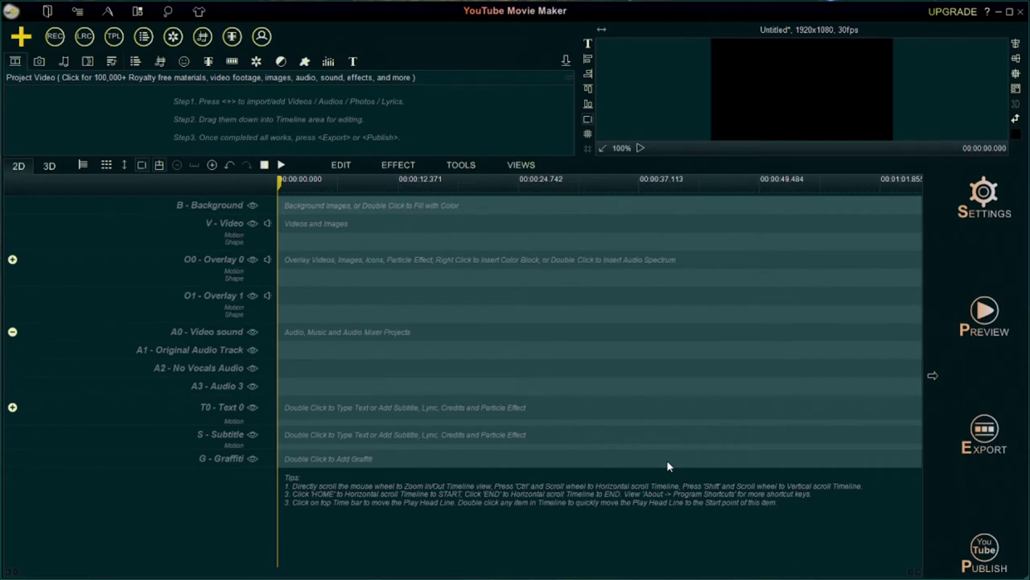
Import the instrumental WAV, the vocals WAV and the original "Barenaked Ladies - Odds Are.flac" from the odds are folder
{"action": "left_click", "coordinate": [18, 38]}
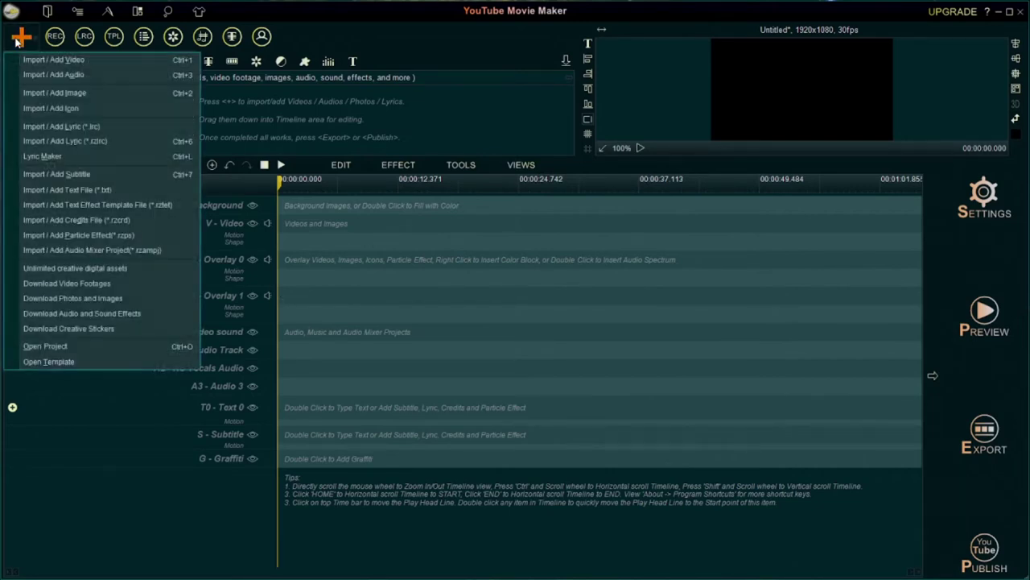
{"action": "left_click", "coordinate": [89, 75]}
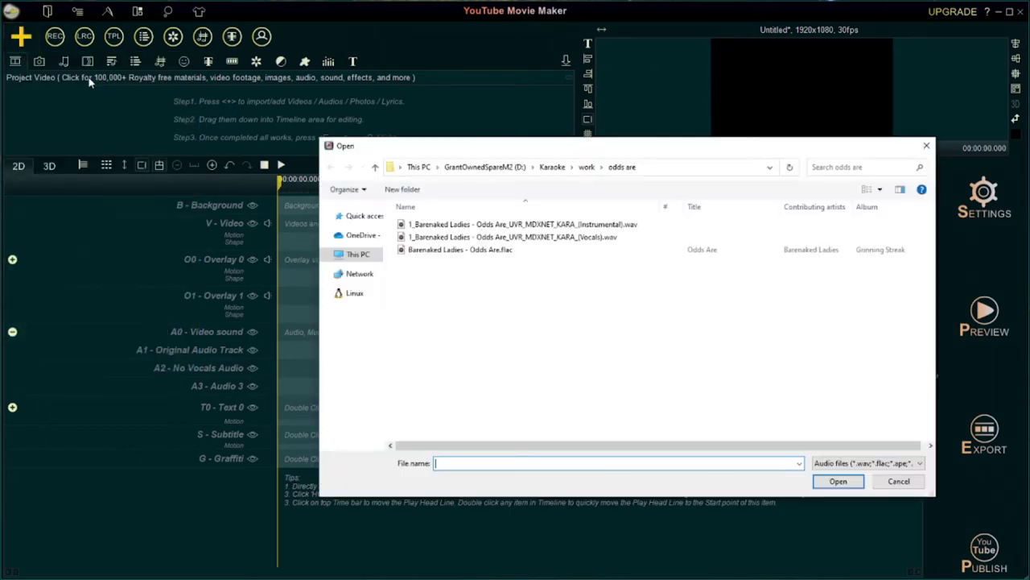
{"action": "left_click_drag", "start_coordinate": [563, 300], "coordinate": [344, 177]}
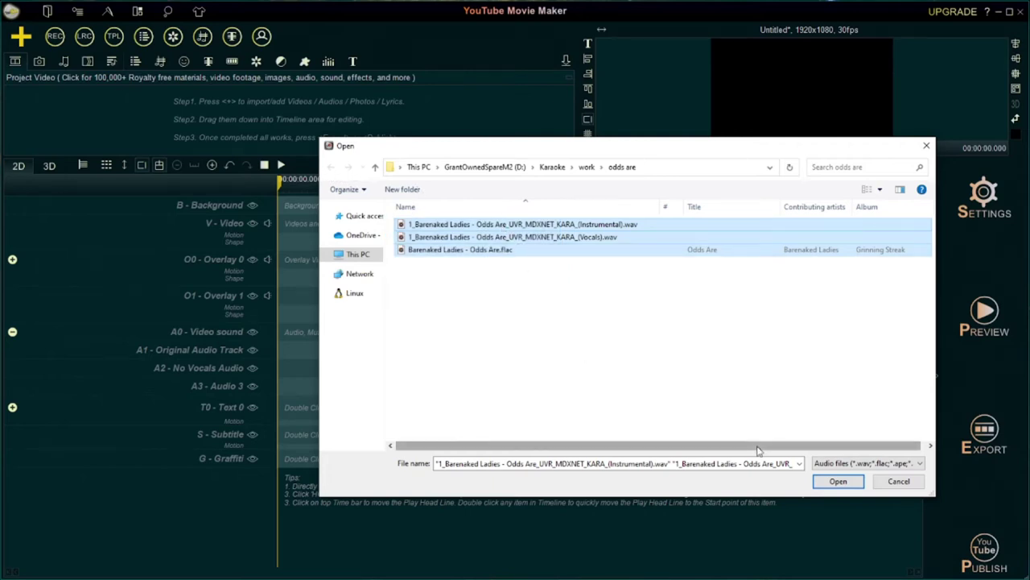
{"action": "left_click", "coordinate": [838, 480]}
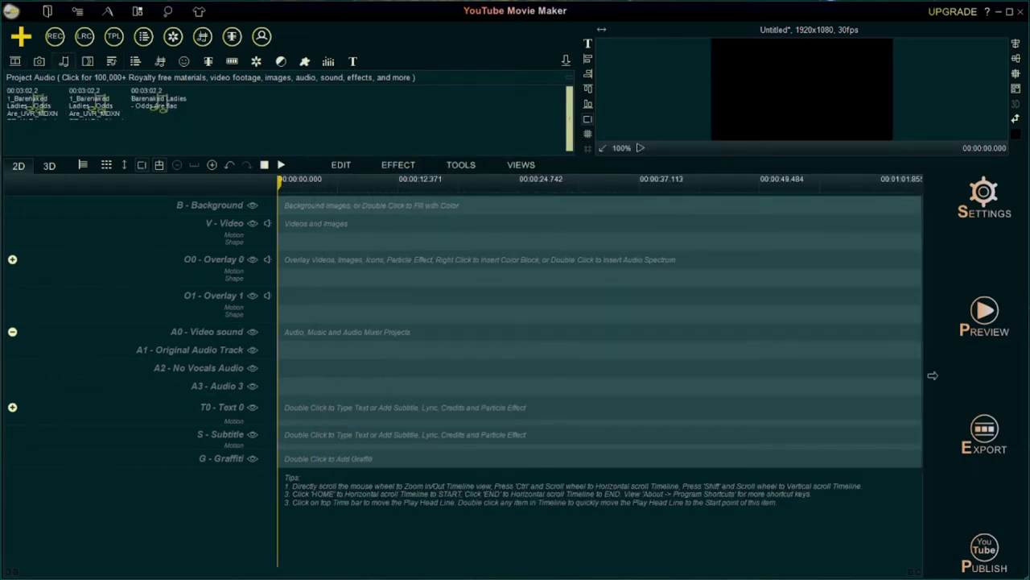
In the full-mode Lyric Video Maker, save the example project as "odds are" and clear all lyric lines from Layer 1
{"action": "left_click", "coordinate": [82, 40]}
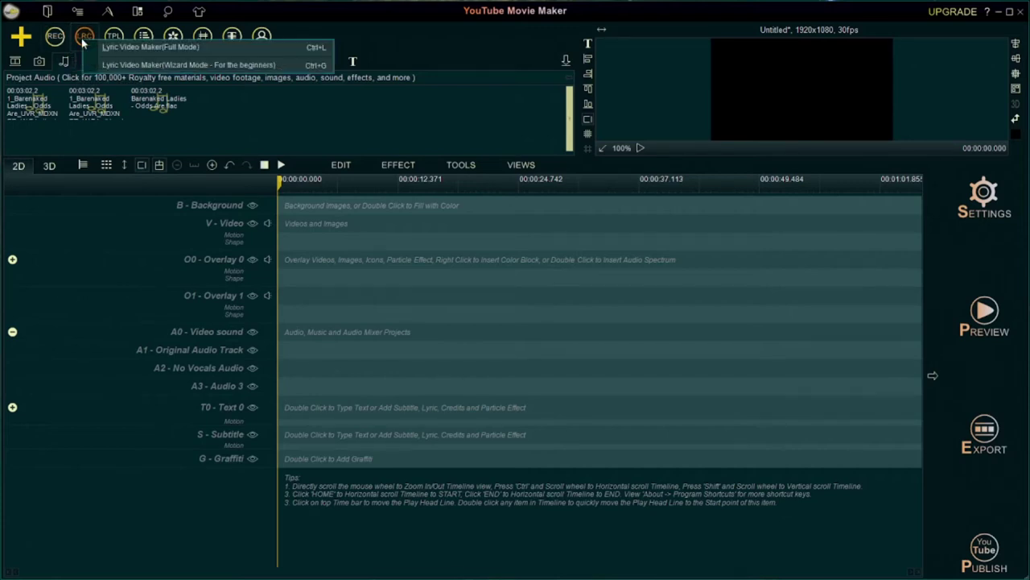
{"action": "left_click", "coordinate": [214, 48]}
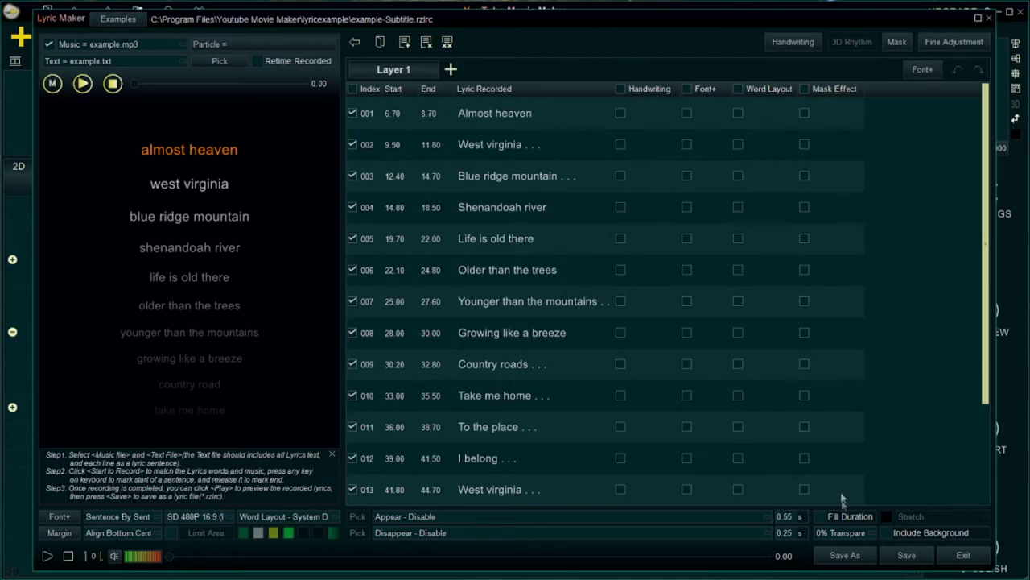
{"action": "left_click", "coordinate": [844, 556]}
{"action": "type", "text": "odds are"}
{"action": "left_click", "coordinate": [556, 354]}
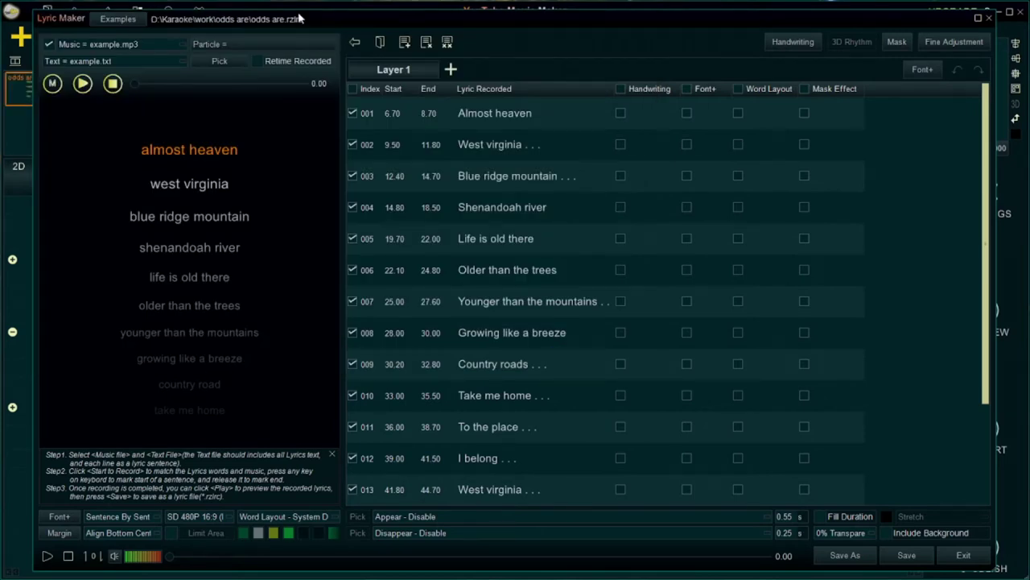
{"action": "left_click", "coordinate": [447, 42]}
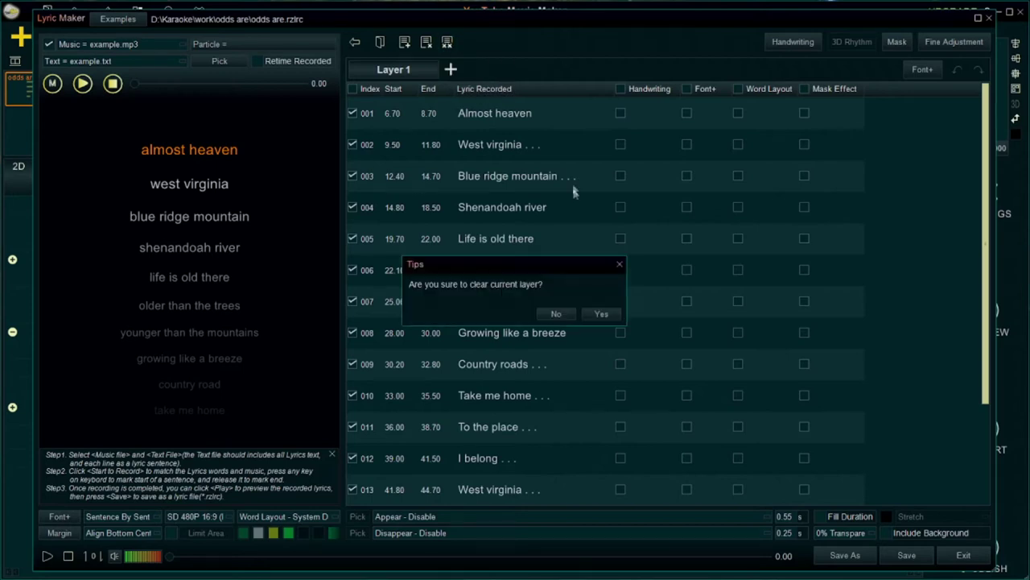
{"action": "left_click", "coordinate": [601, 315]}
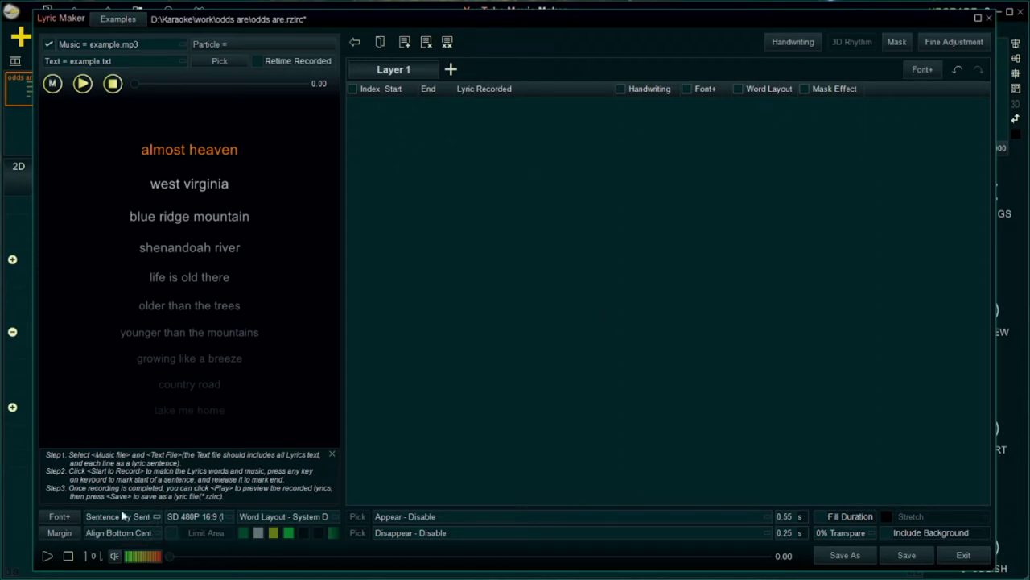
Set the lyric display style to Karaoke Effect Show (2 Lines) and look over the font options without changing them
{"action": "left_click", "coordinate": [159, 517]}
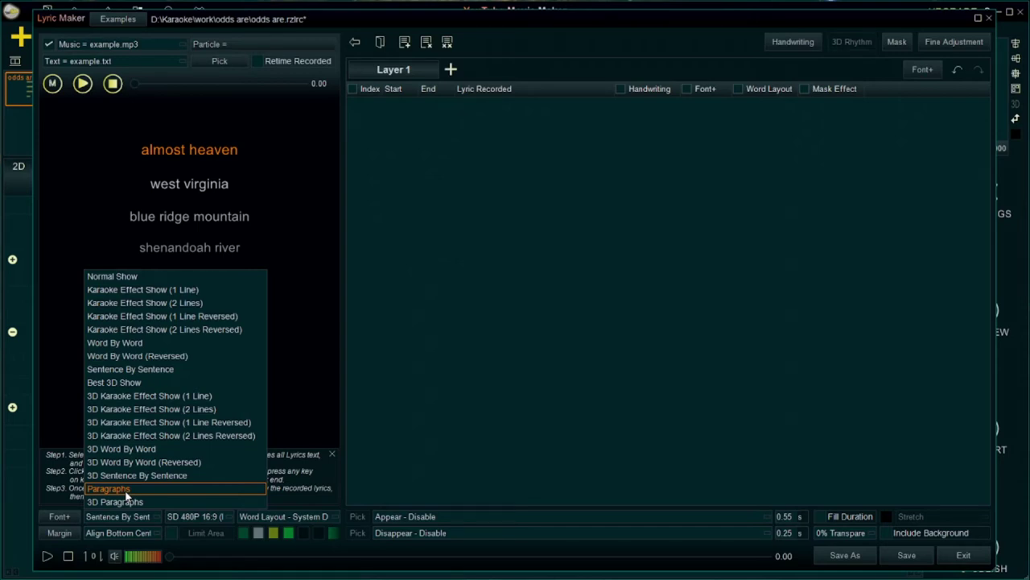
{"action": "left_click", "coordinate": [157, 304]}
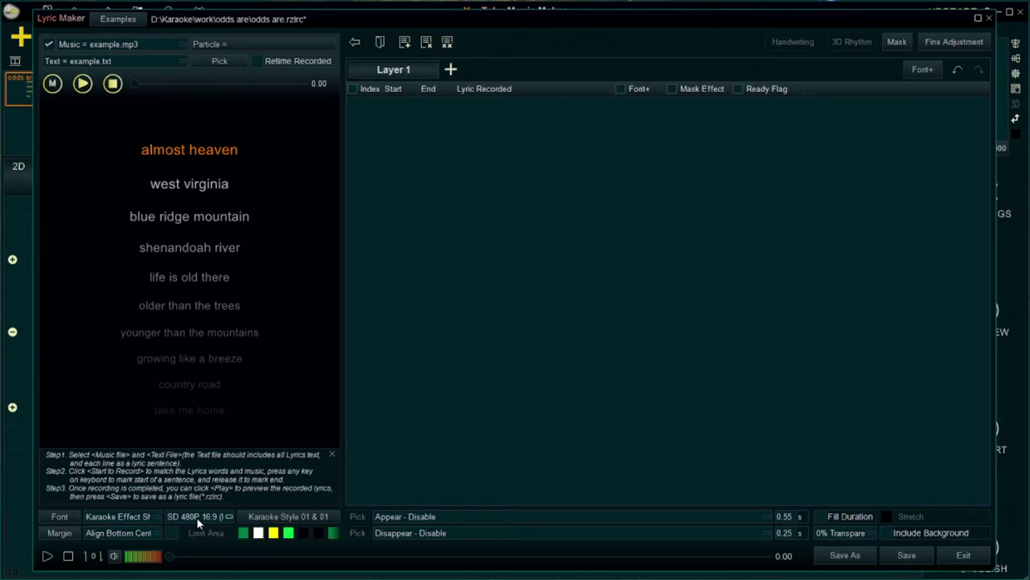
{"action": "left_click", "coordinate": [61, 517]}
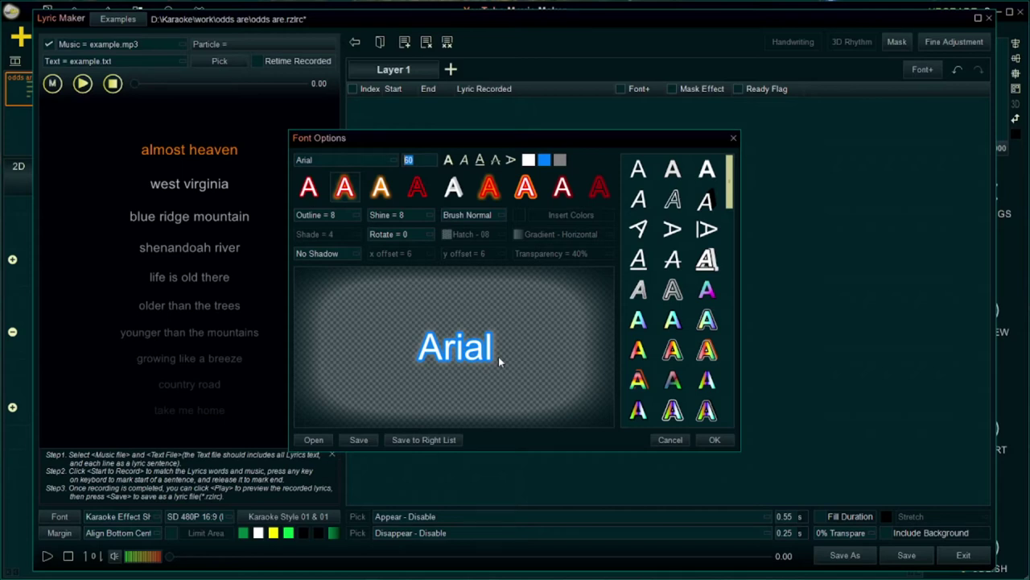
{"action": "left_click", "coordinate": [670, 440]}
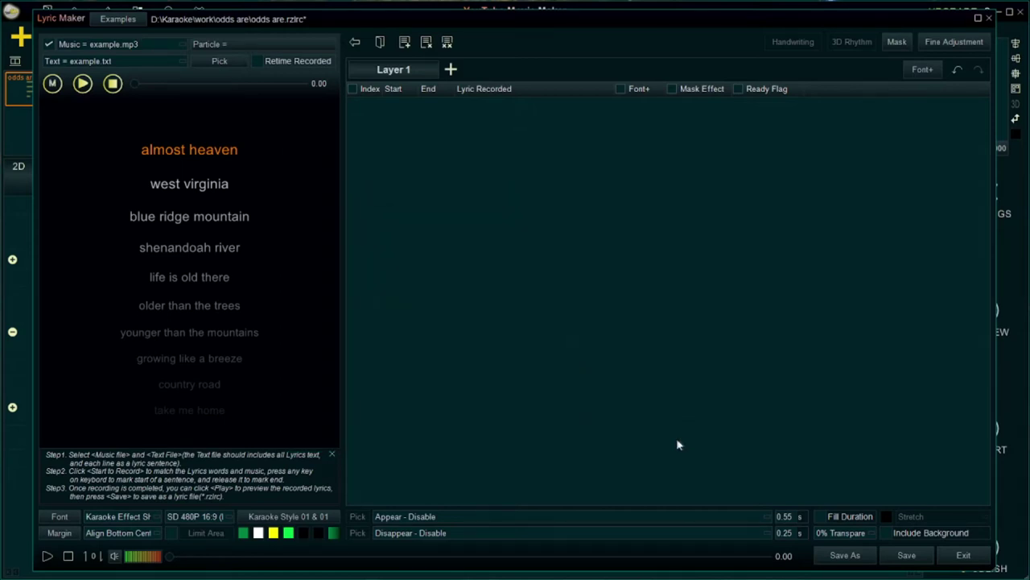
Append a new placeholder lyric line at the end and preview it
{"action": "left_click", "coordinate": [404, 42]}
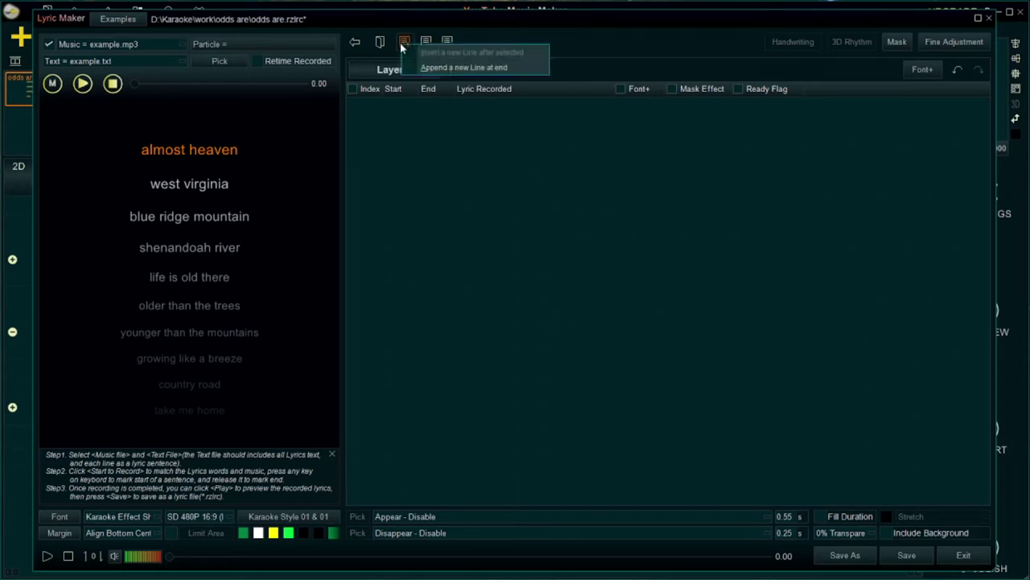
{"action": "left_click", "coordinate": [453, 70]}
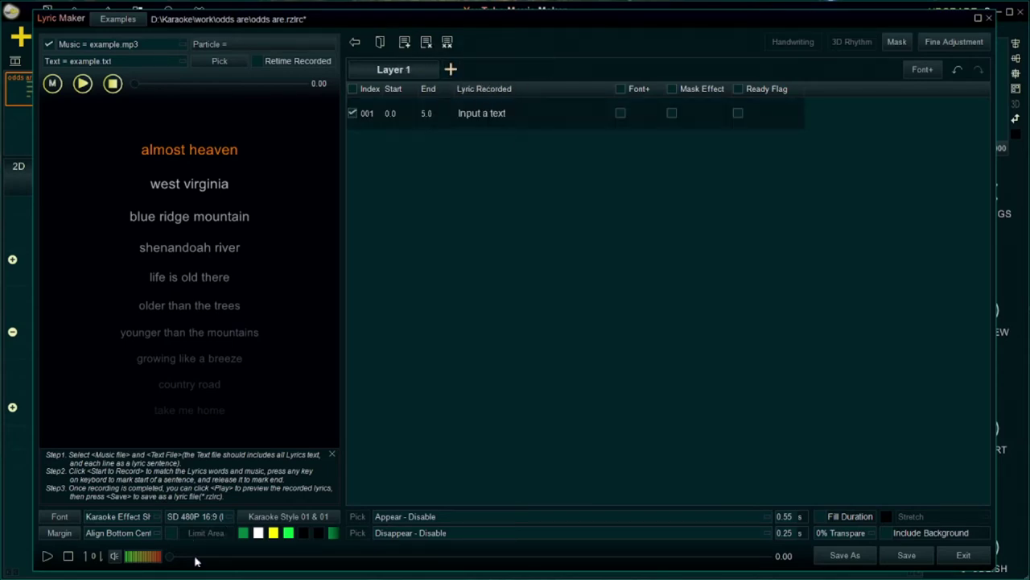
{"action": "left_click", "coordinate": [48, 556]}
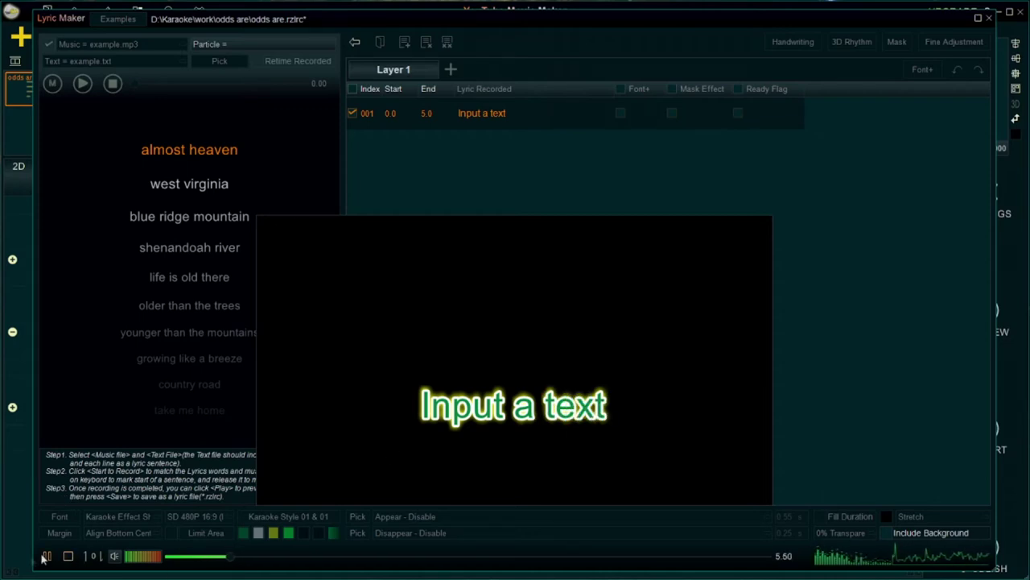
{"action": "left_click", "coordinate": [91, 556]}
Change the lyric resolution to HD 720P 16:9, and finally to HD 1080P 16:9
{"action": "left_click", "coordinate": [216, 517]}
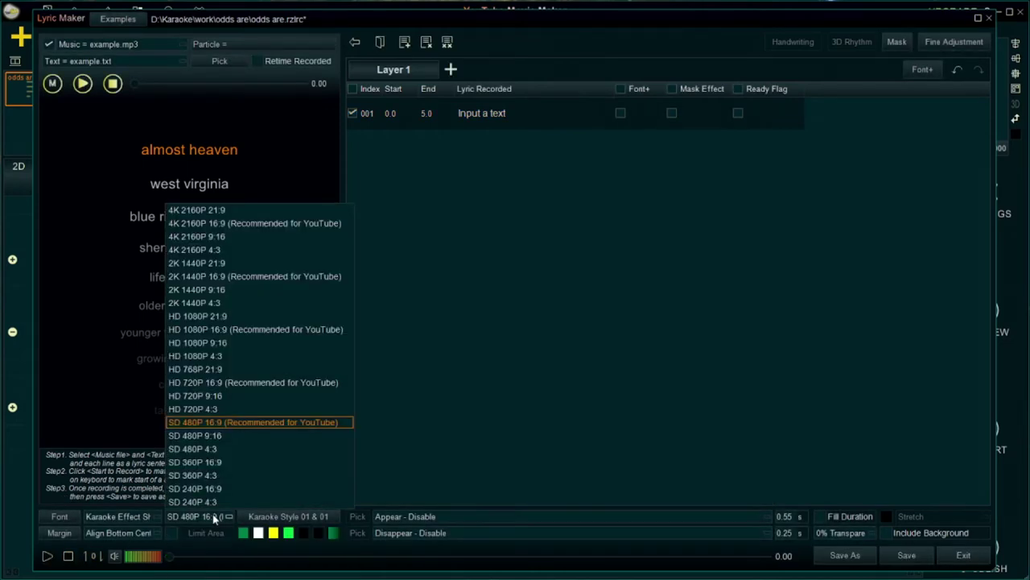
{"action": "left_click", "coordinate": [269, 383]}
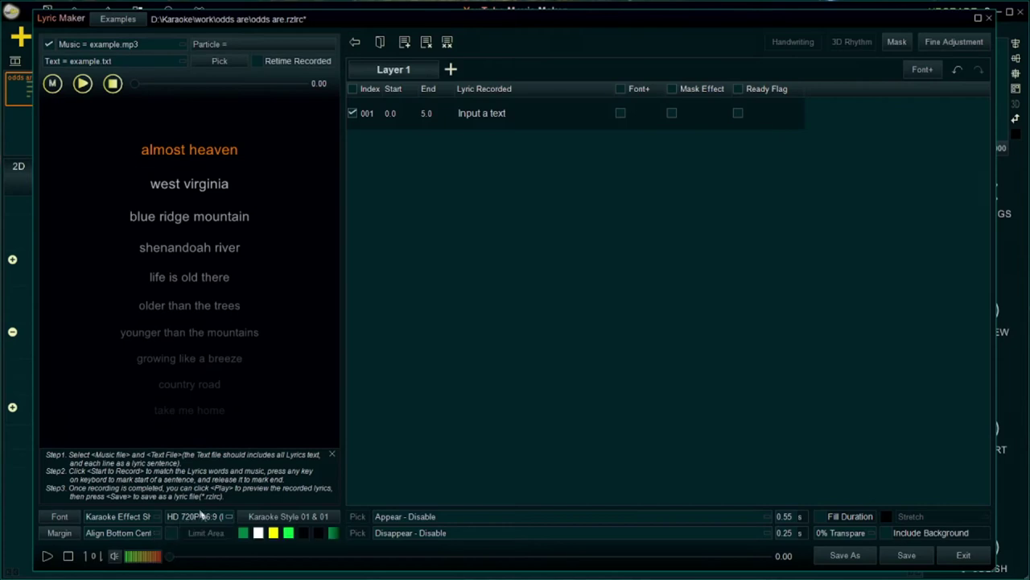
{"action": "left_click", "coordinate": [201, 516]}
{"action": "left_click", "coordinate": [271, 329]}
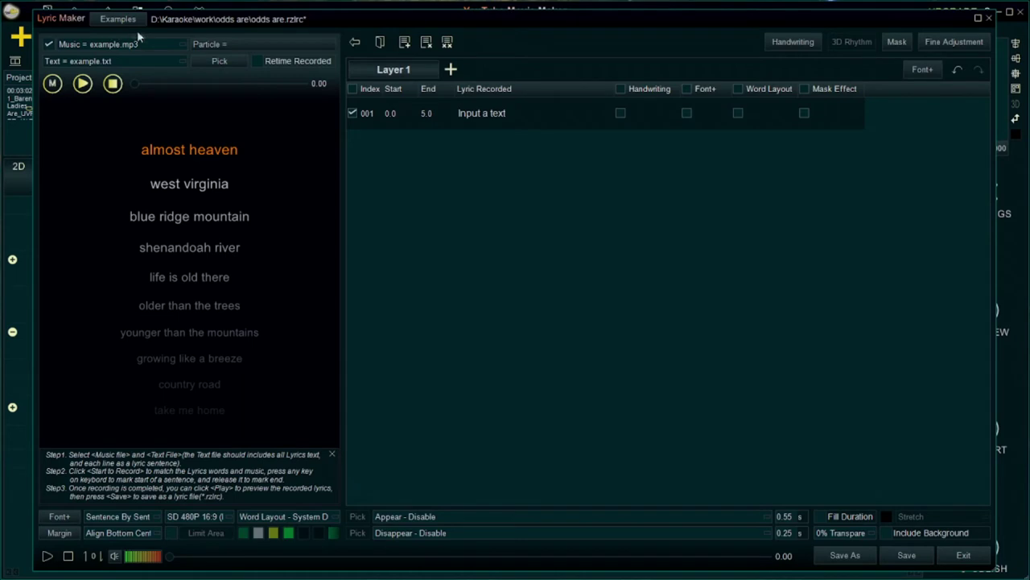
Load "odds are.txt" as the lyric text file
{"action": "left_click", "coordinate": [113, 61]}
{"action": "left_click", "coordinate": [108, 77]}
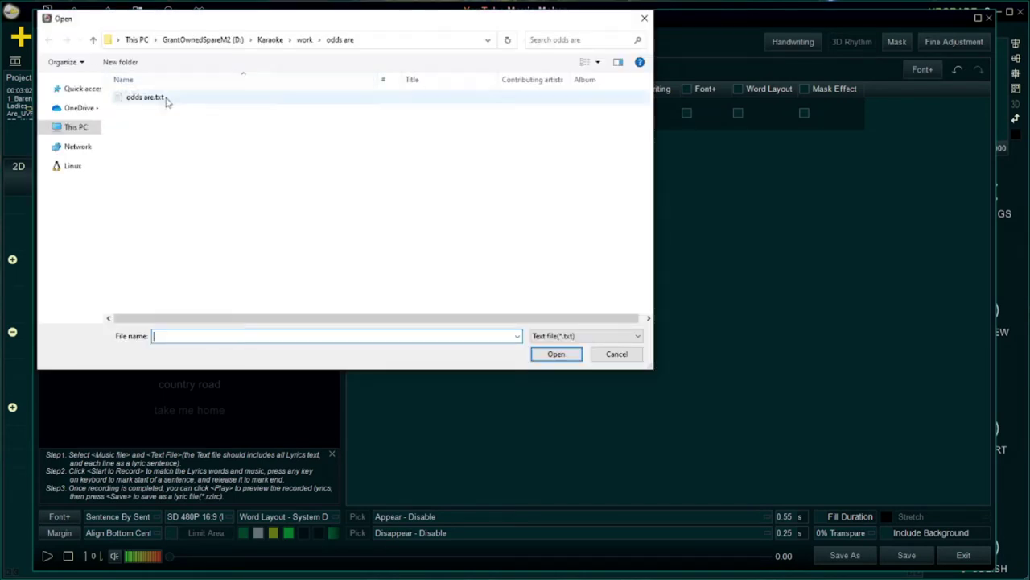
{"action": "double_click", "coordinate": [160, 103]}
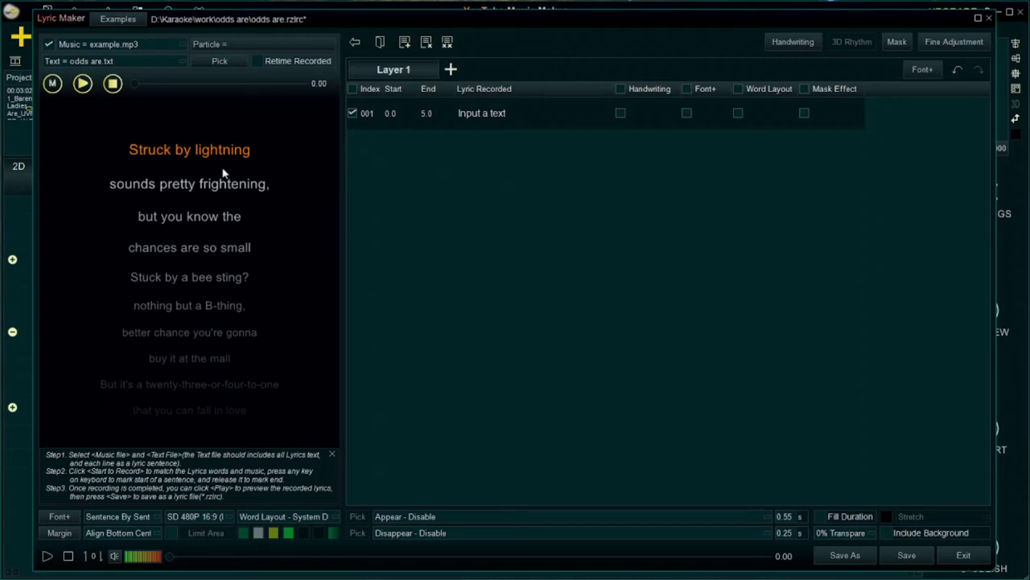
Add "fgvbcx" to the end of the placeholder text in the first lyric line
{"action": "double_click", "coordinate": [527, 113]}
{"action": "type", "text": "fgvbcx"}
{"action": "left_click", "coordinate": [519, 209]}
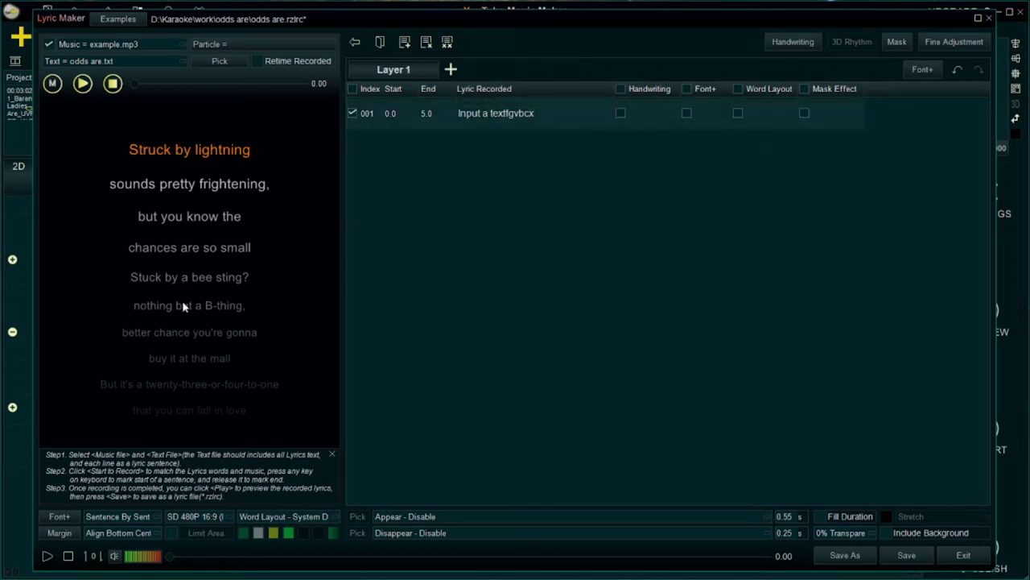
Choose "Barenaked Ladies - Odds Are.flac" as the music, start a new lyric recording replacing the current lines, and pause it
{"action": "left_click", "coordinate": [181, 47]}
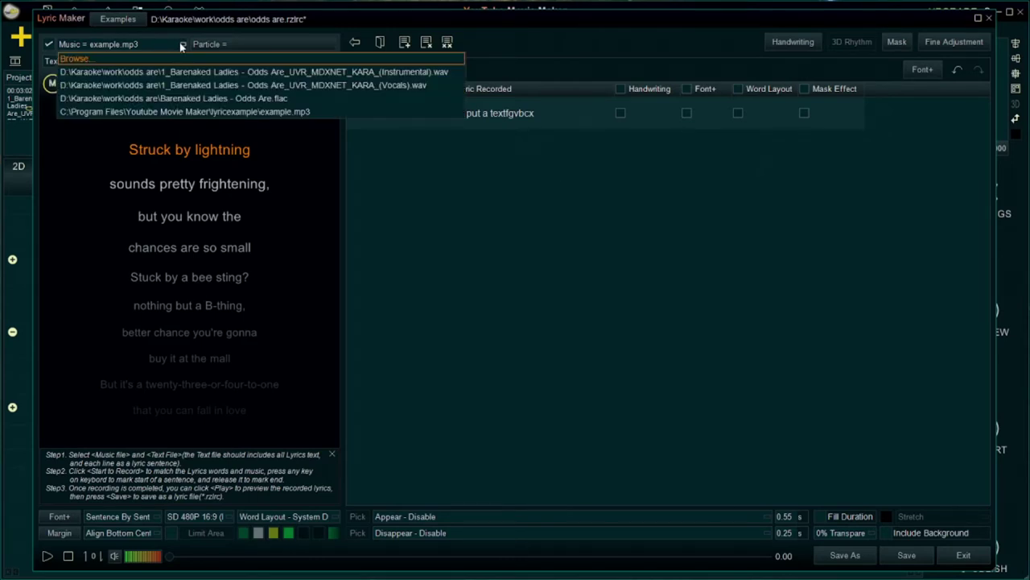
{"action": "left_click", "coordinate": [273, 98]}
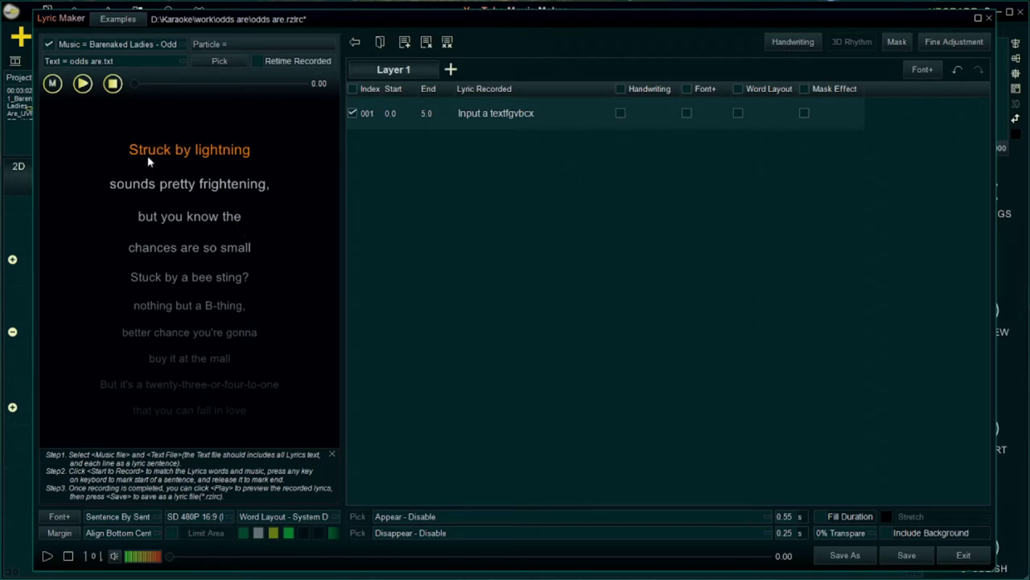
{"action": "left_click", "coordinate": [82, 84]}
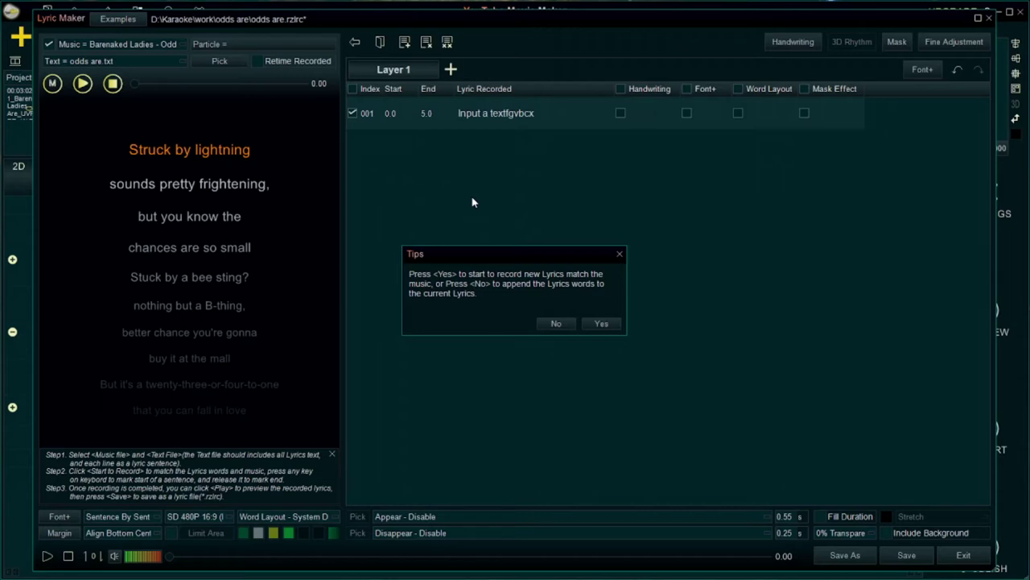
{"action": "left_click", "coordinate": [601, 325]}
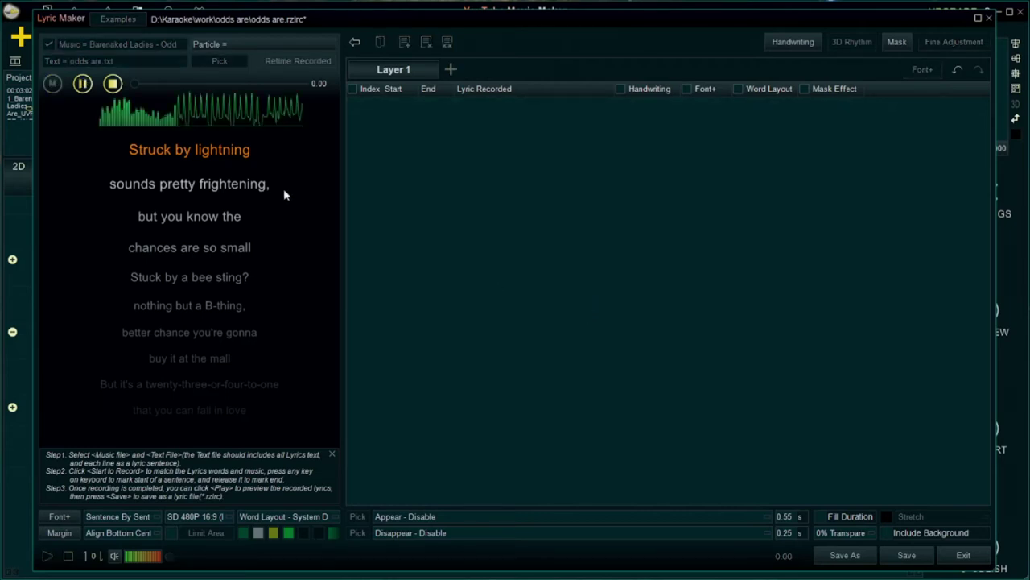
{"action": "left_click", "coordinate": [82, 84]}
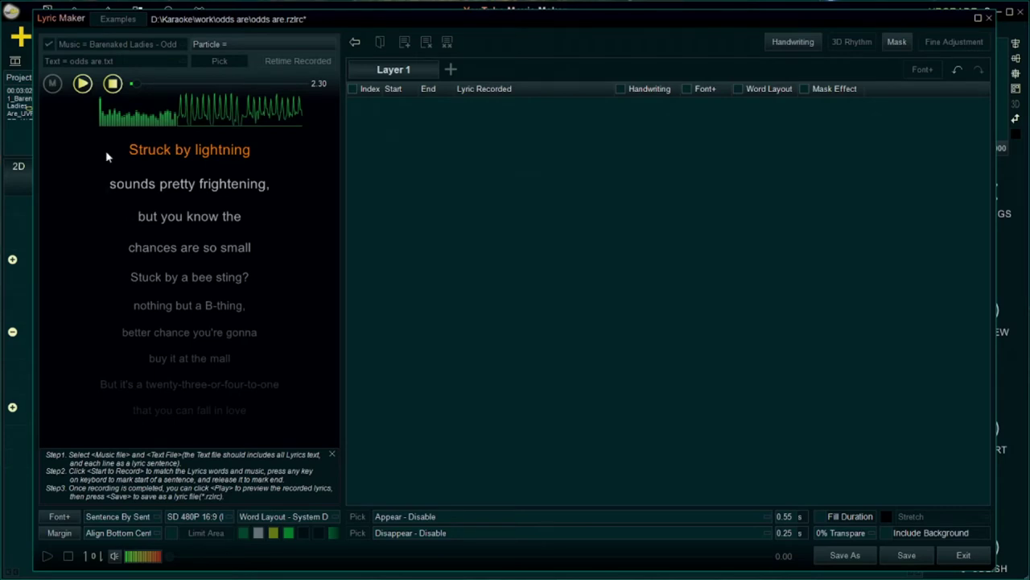
Resume the lyric recording, time the first eight lines from "Struck by lightning" to "buy it at the mall", and stop recording
{"action": "left_click", "coordinate": [83, 84]}
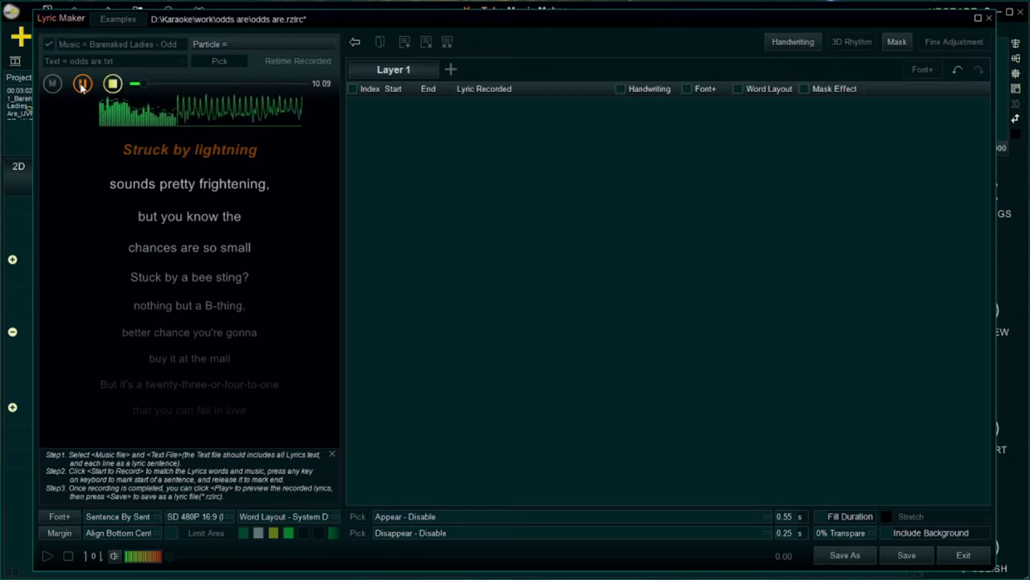
{"action": "key", "text": "space"}
{"action": "key", "text": "space"}
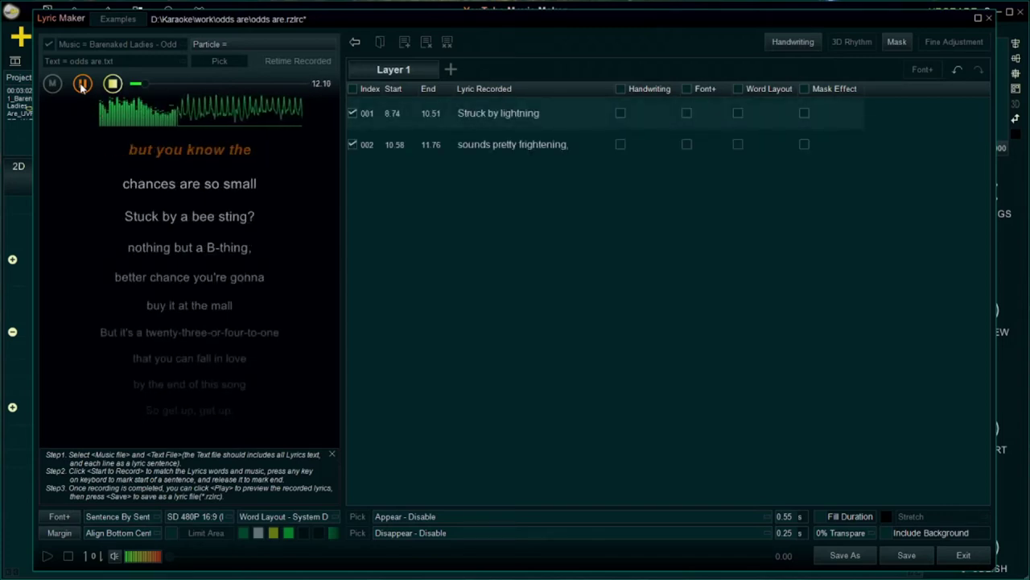
{"action": "key", "text": "space"}
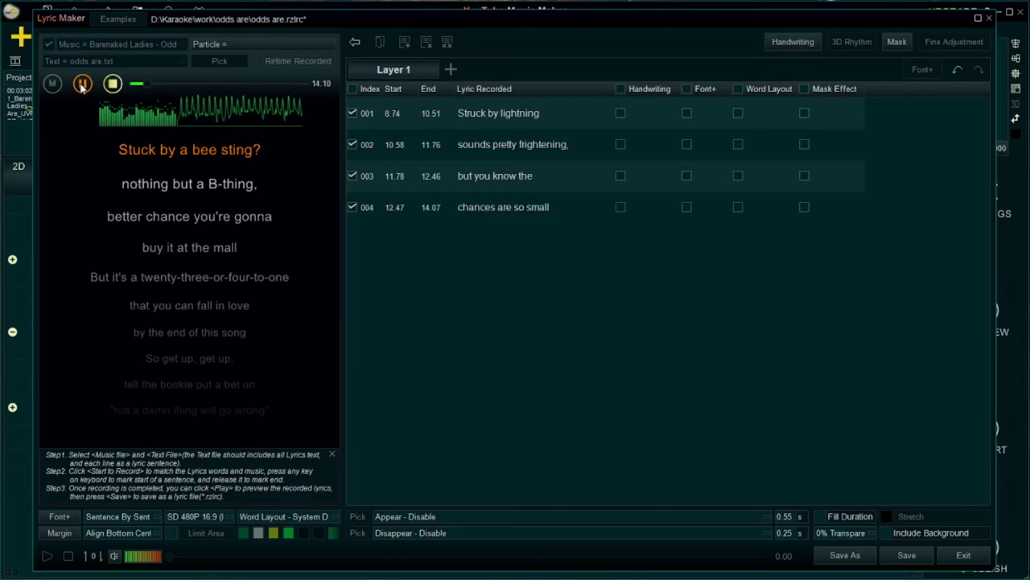
{"action": "key", "text": "space"}
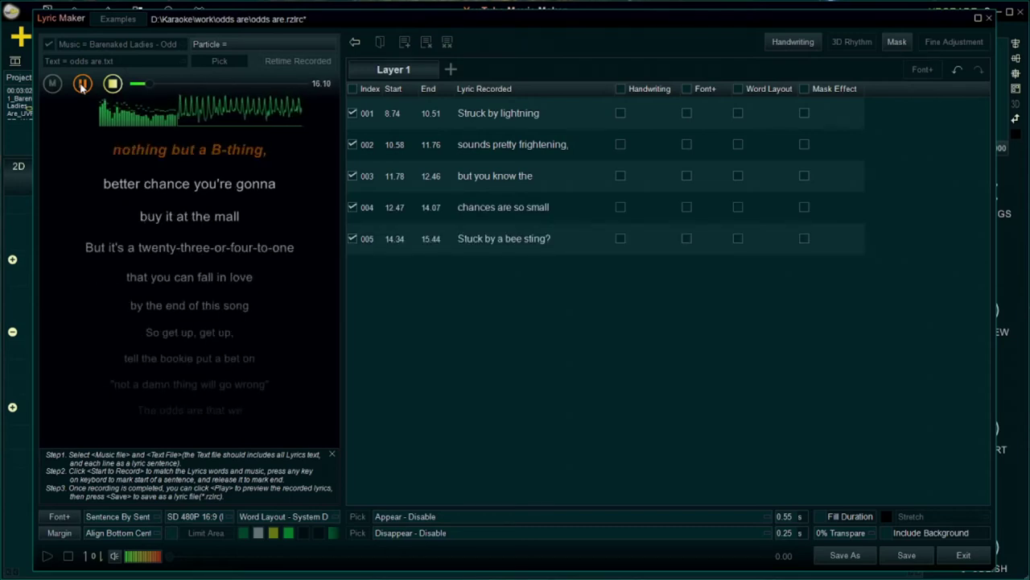
{"action": "key", "text": "space"}
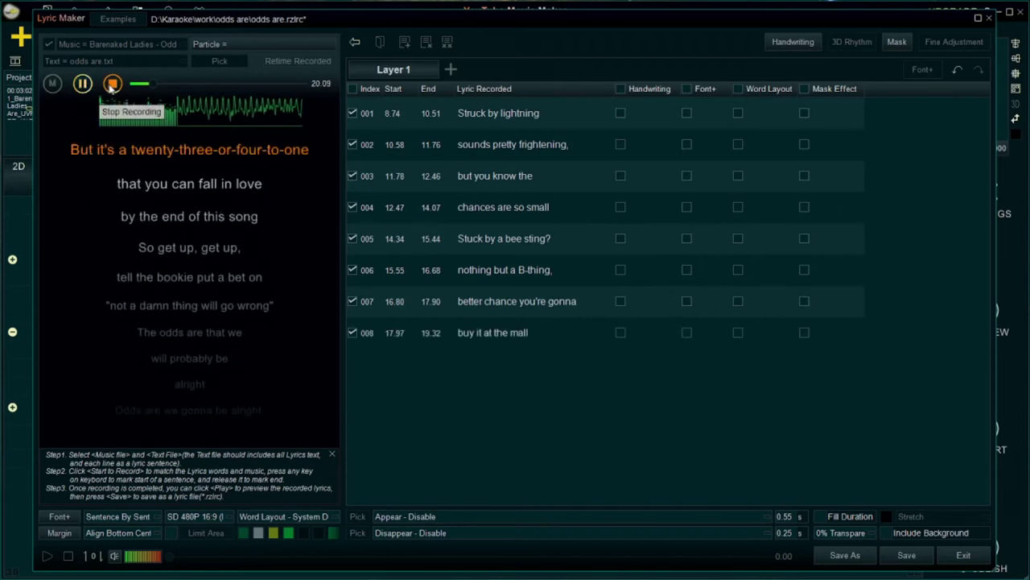
{"action": "left_click", "coordinate": [113, 84]}
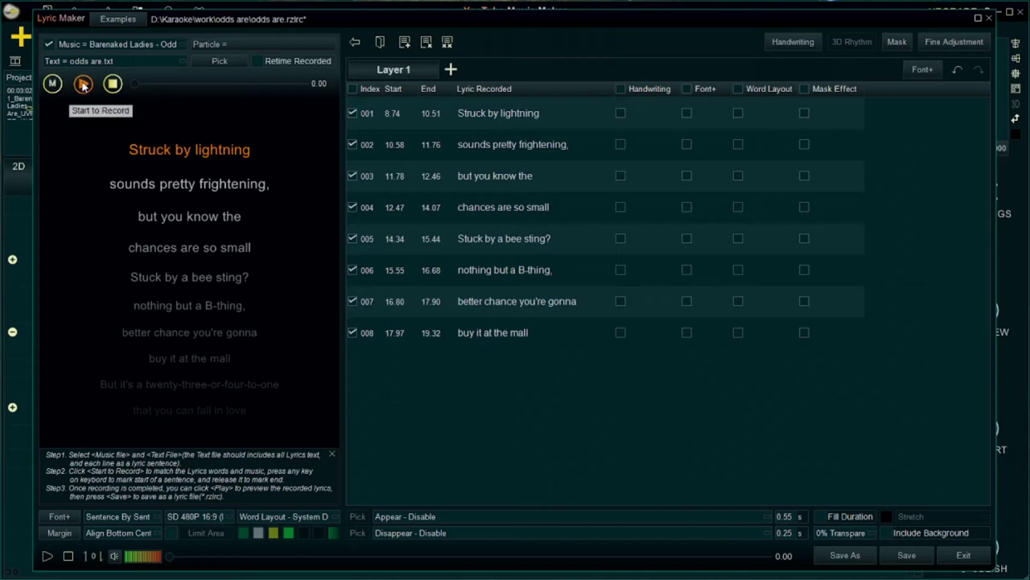
{"action": "left_click", "coordinate": [83, 84]}
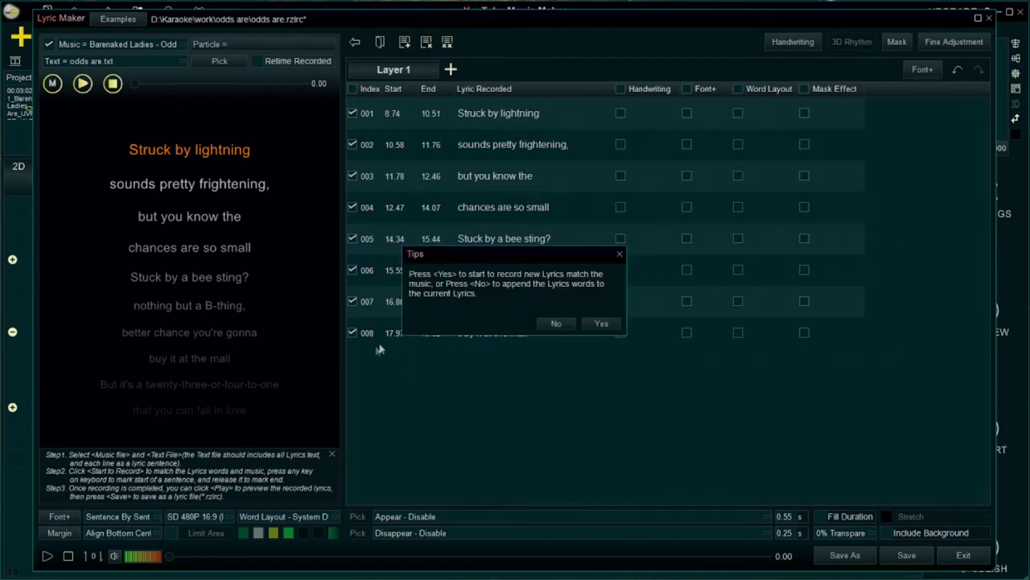
{"action": "left_click", "coordinate": [555, 323]}
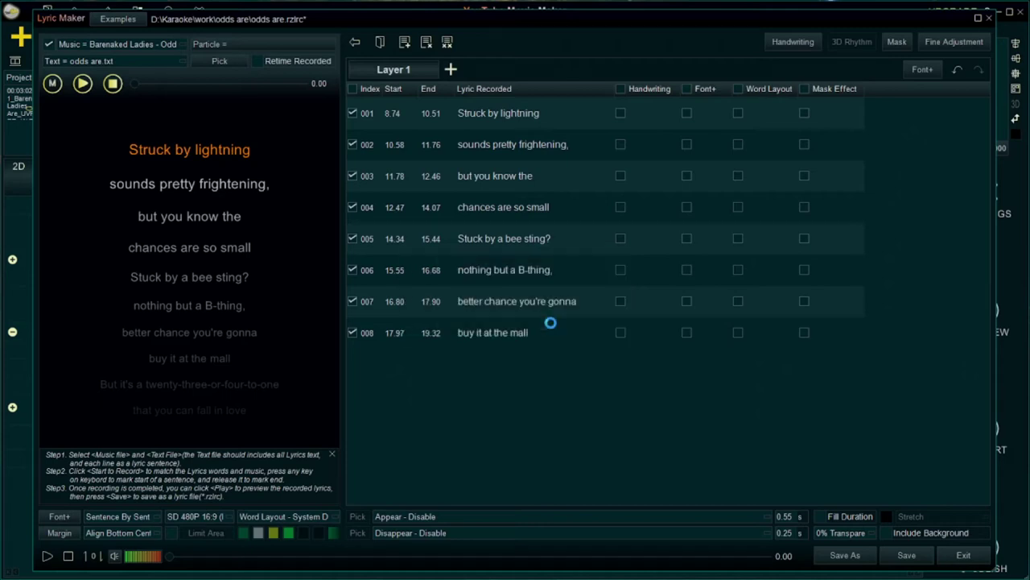
{"action": "key", "text": "space"}
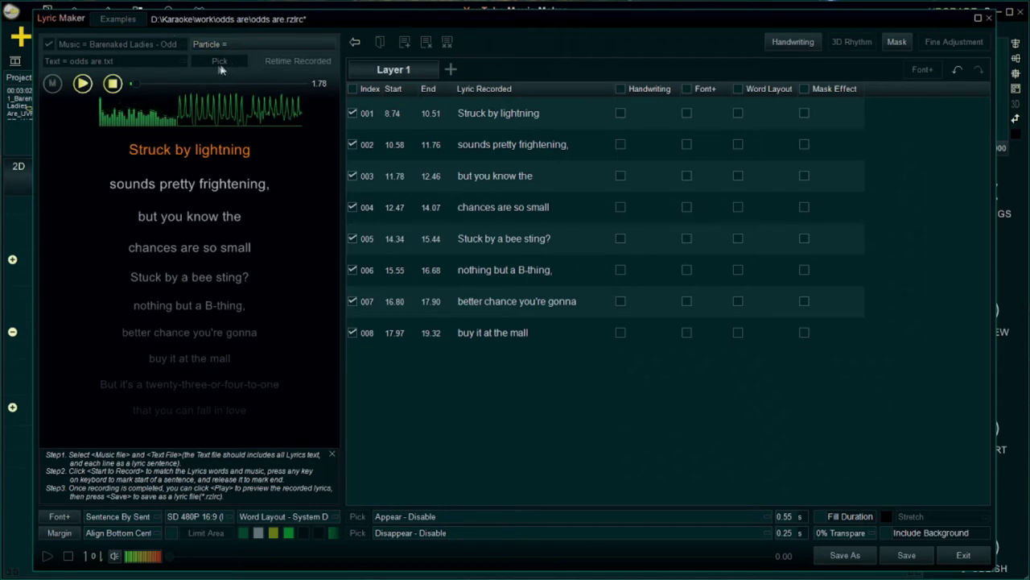
{"action": "left_click", "coordinate": [83, 85]}
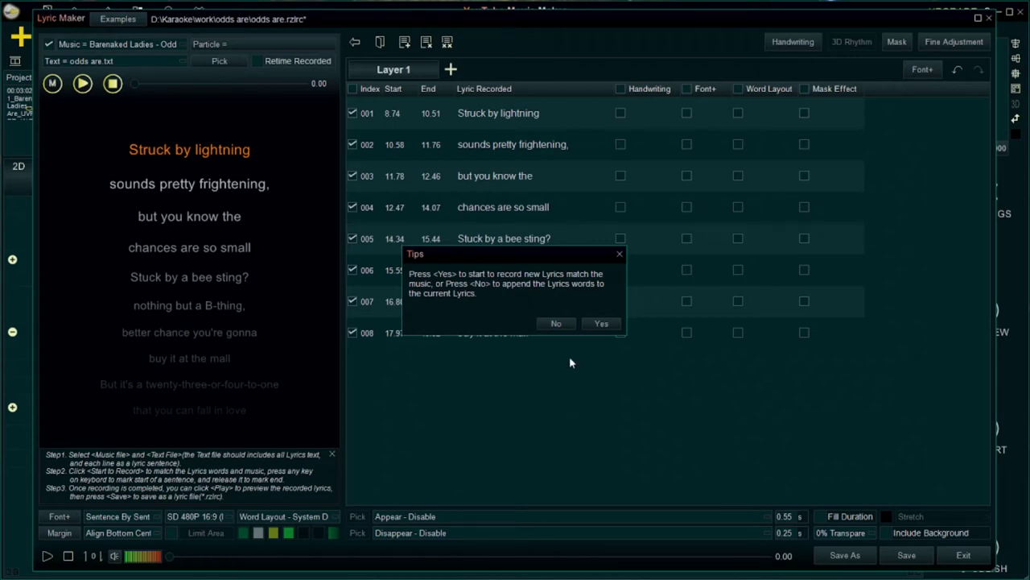
{"action": "left_click", "coordinate": [556, 323]}
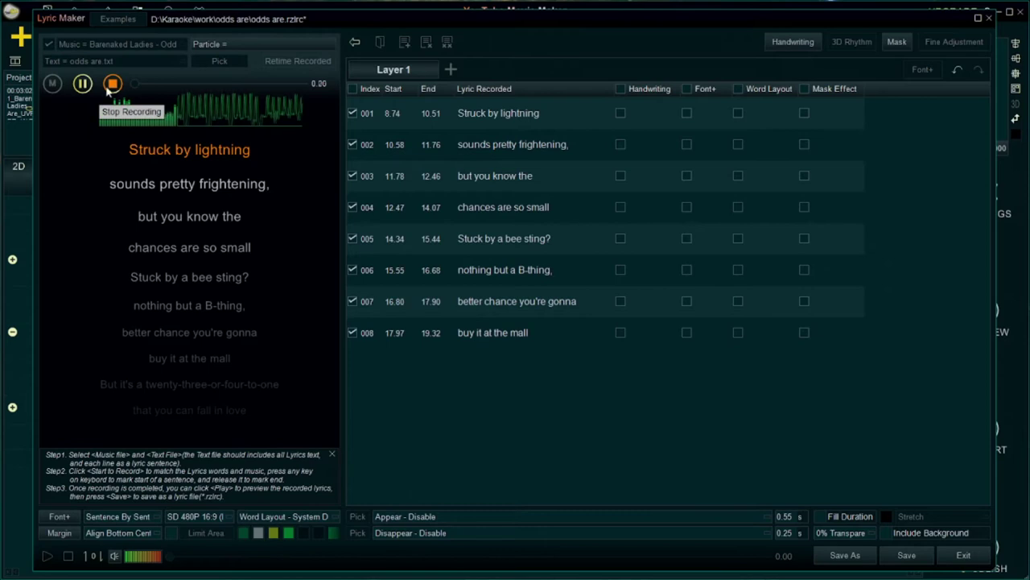
{"action": "left_click", "coordinate": [113, 84]}
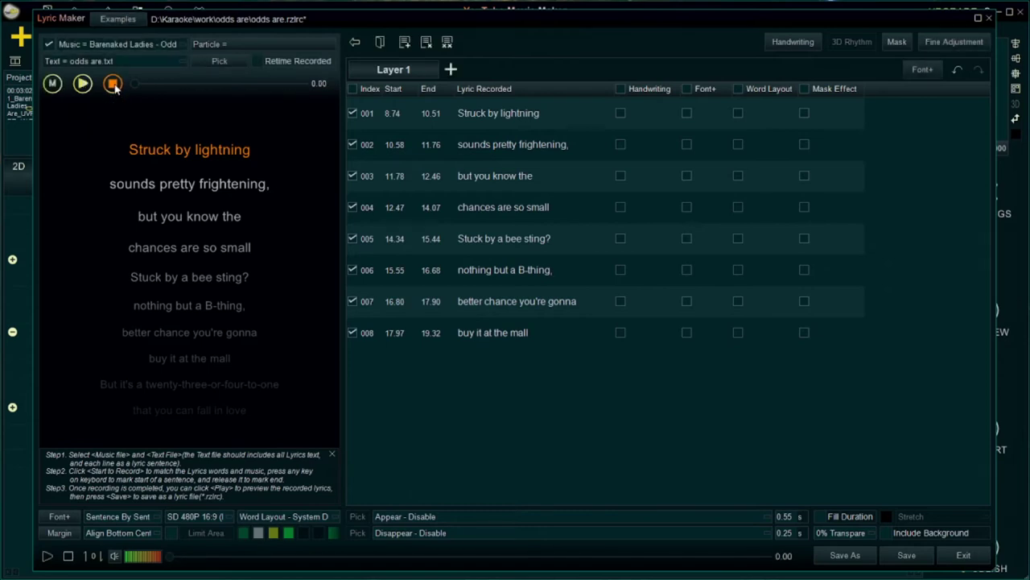
Exclude the first eight lyric lines, through "buy it at the mall", from the pick list and start a recording that appends to the current lyrics
{"action": "left_click", "coordinate": [219, 60]}
{"action": "left_click", "coordinate": [287, 30]}
{"action": "left_click", "coordinate": [286, 61]}
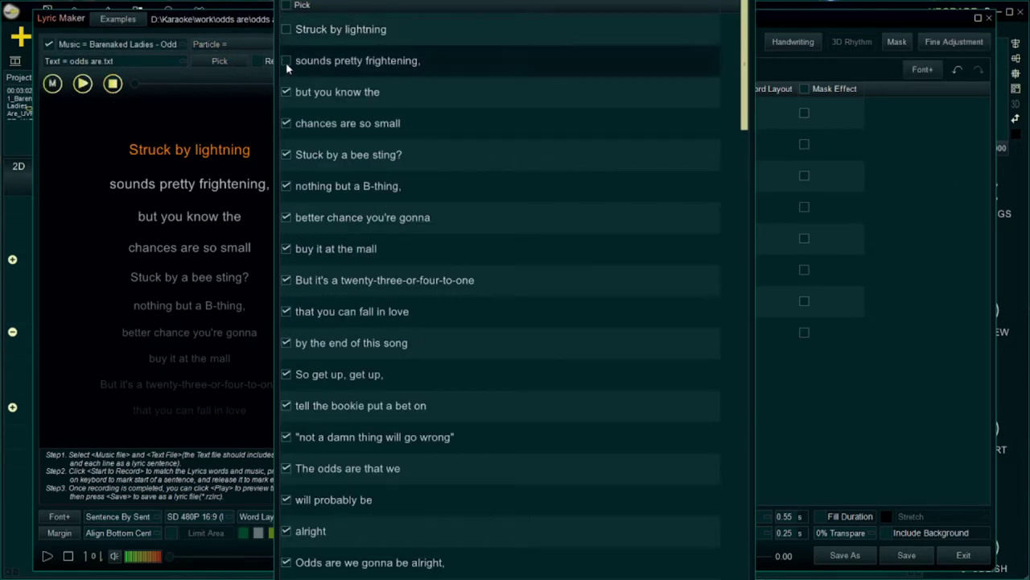
{"action": "left_click", "coordinate": [287, 92]}
{"action": "left_click", "coordinate": [287, 155]}
{"action": "left_click", "coordinate": [286, 186]}
{"action": "left_click", "coordinate": [286, 218]}
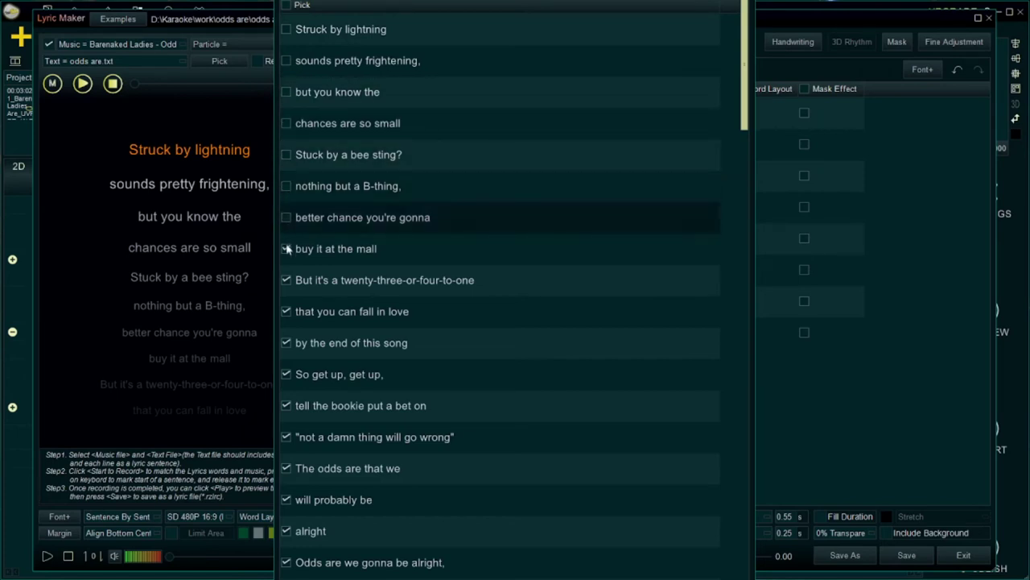
{"action": "left_click", "coordinate": [287, 249]}
{"action": "key", "text": "Escape"}
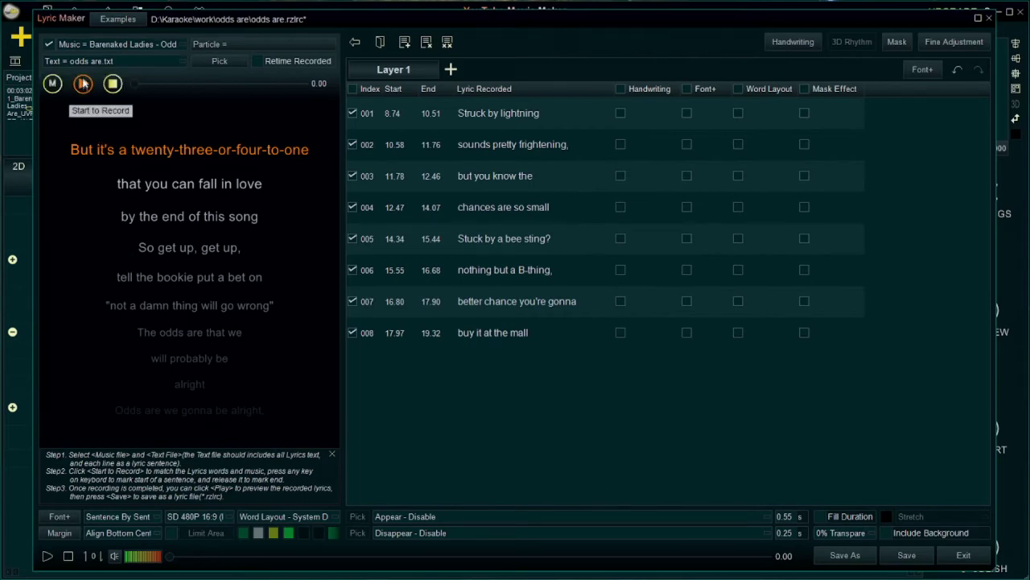
{"action": "left_click", "coordinate": [82, 80]}
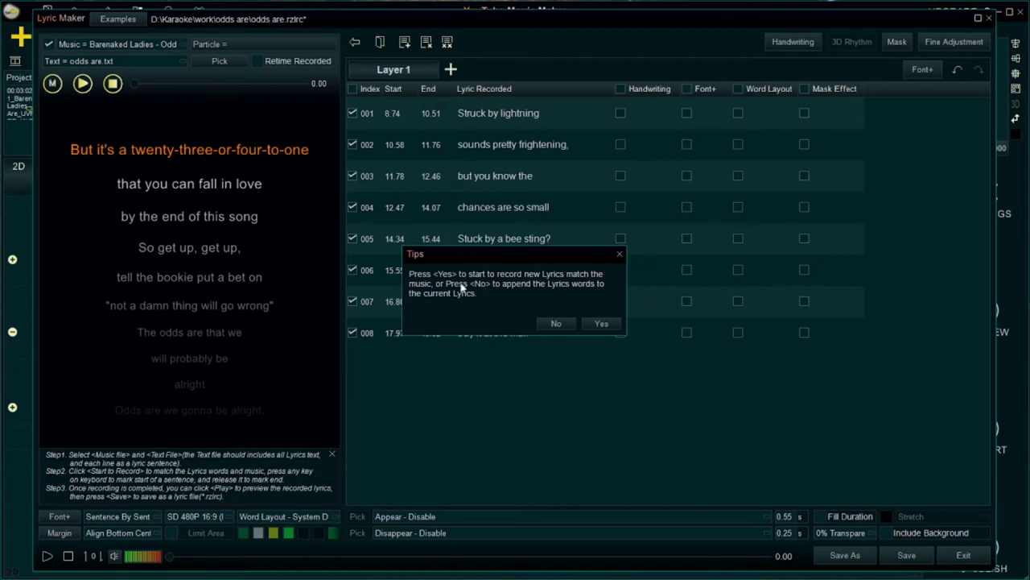
{"action": "left_click", "coordinate": [554, 322]}
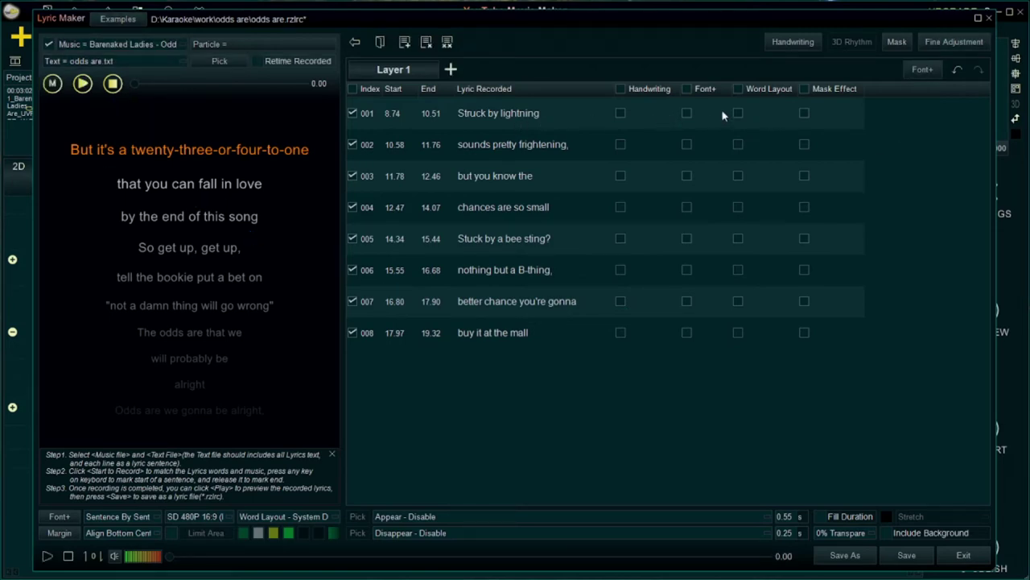
Check the first lyric line's text in its editor, and view that line in Timeline Mode fine adjustment
{"action": "double_click", "coordinate": [554, 112]}
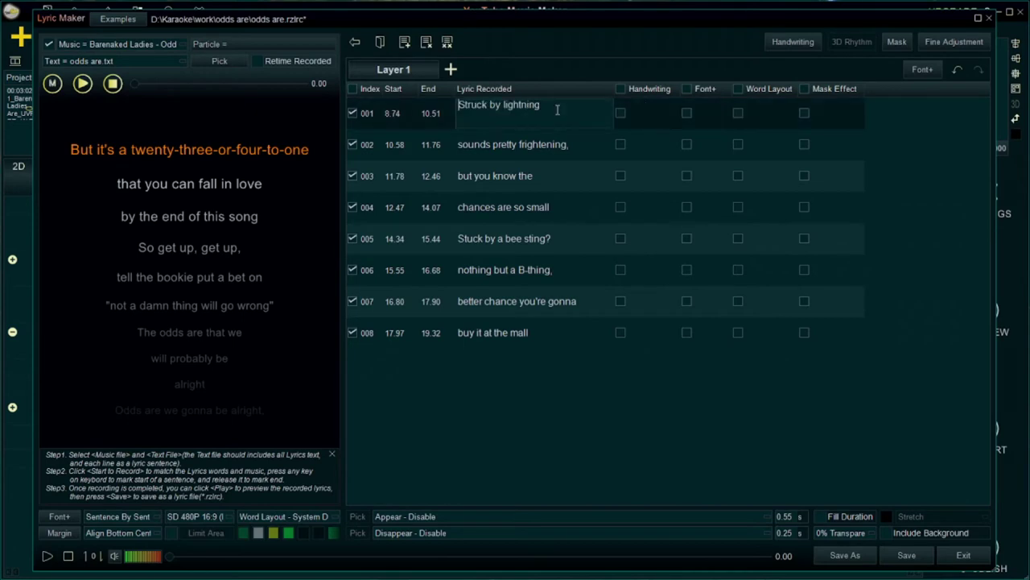
{"action": "left_click", "coordinate": [837, 117]}
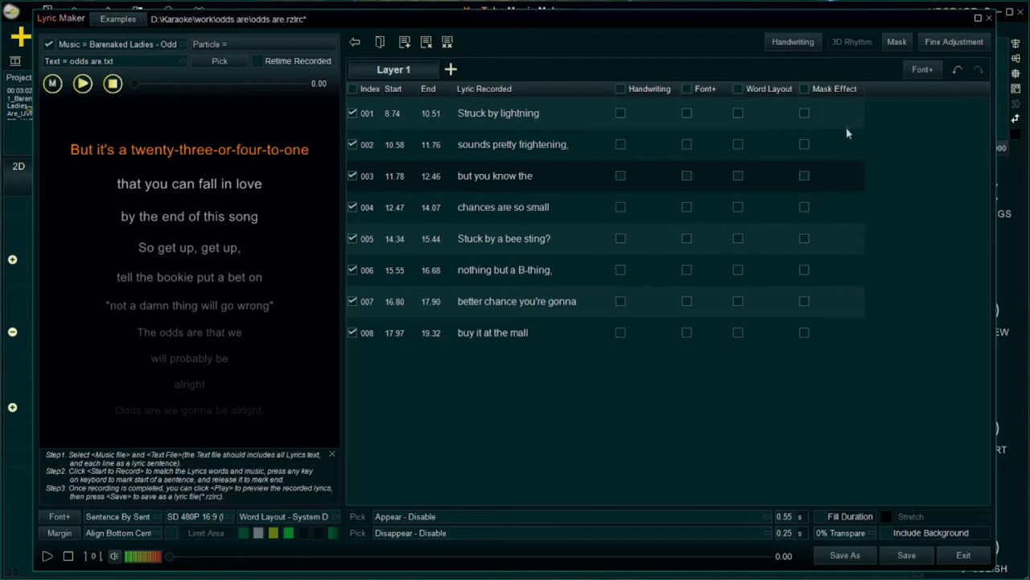
{"action": "left_click", "coordinate": [951, 42]}
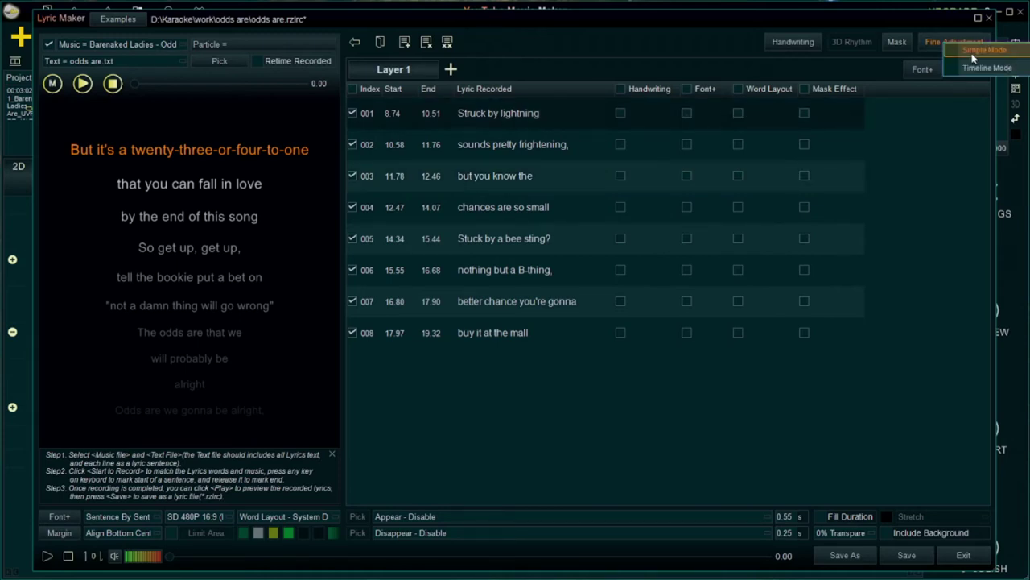
{"action": "left_click", "coordinate": [971, 69]}
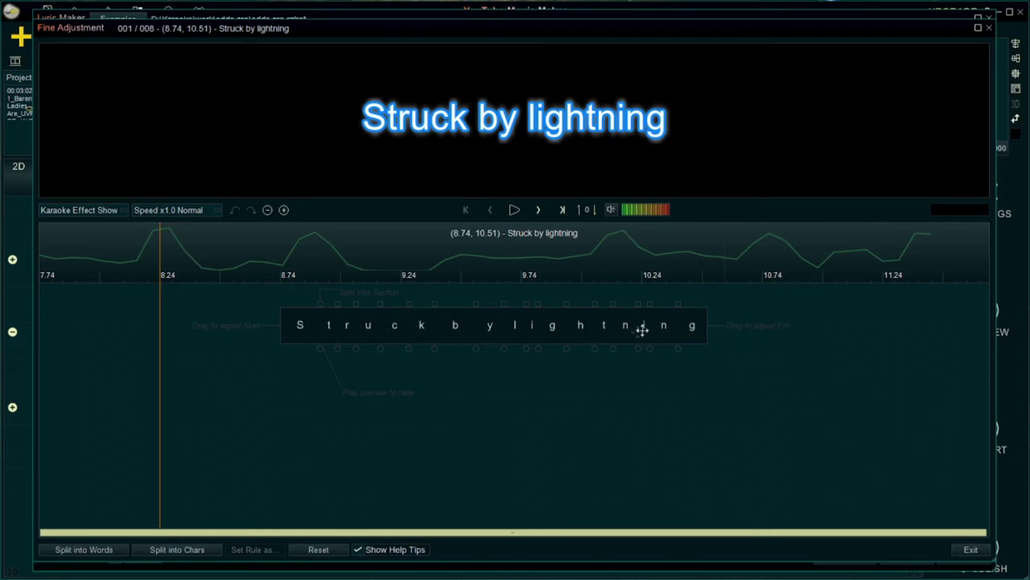
{"action": "left_click", "coordinate": [989, 27]}
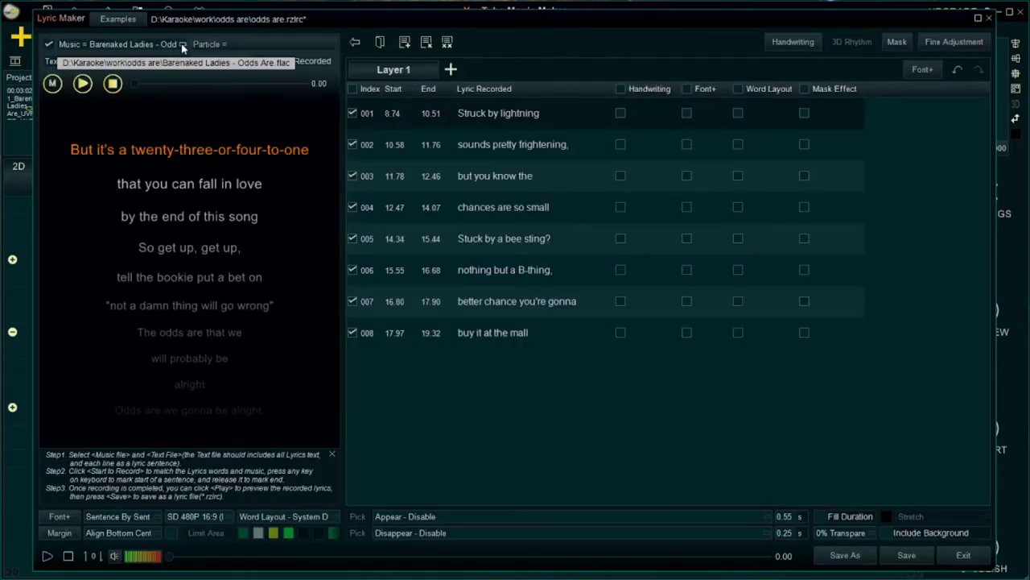
Switch the music to the "Odds Are" vocals WAV file and reopen the first line in Timeline Mode fine adjustment
{"action": "left_click", "coordinate": [183, 45]}
{"action": "left_click", "coordinate": [364, 72]}
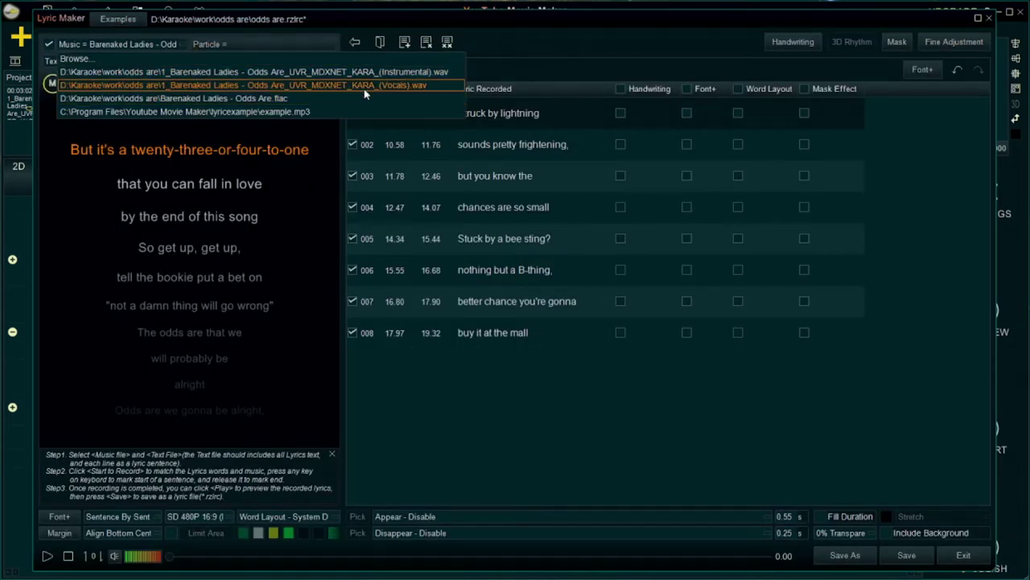
{"action": "left_click", "coordinate": [954, 41]}
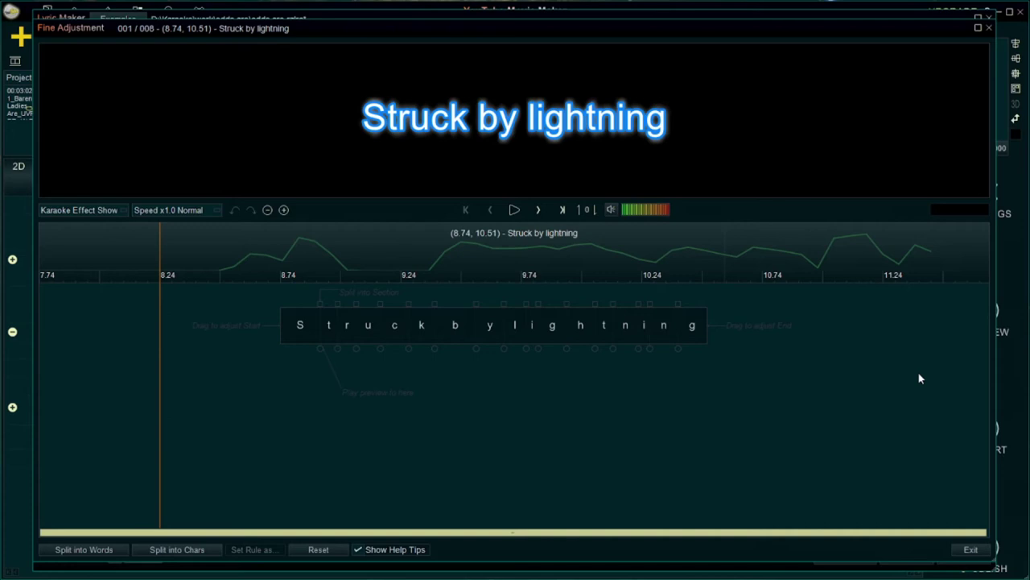
{"action": "left_click", "coordinate": [217, 210]}
{"action": "key", "text": "Escape"}
{"action": "left_click", "coordinate": [207, 210]}
{"action": "left_click", "coordinate": [207, 211]}
{"action": "left_click", "coordinate": [284, 210]}
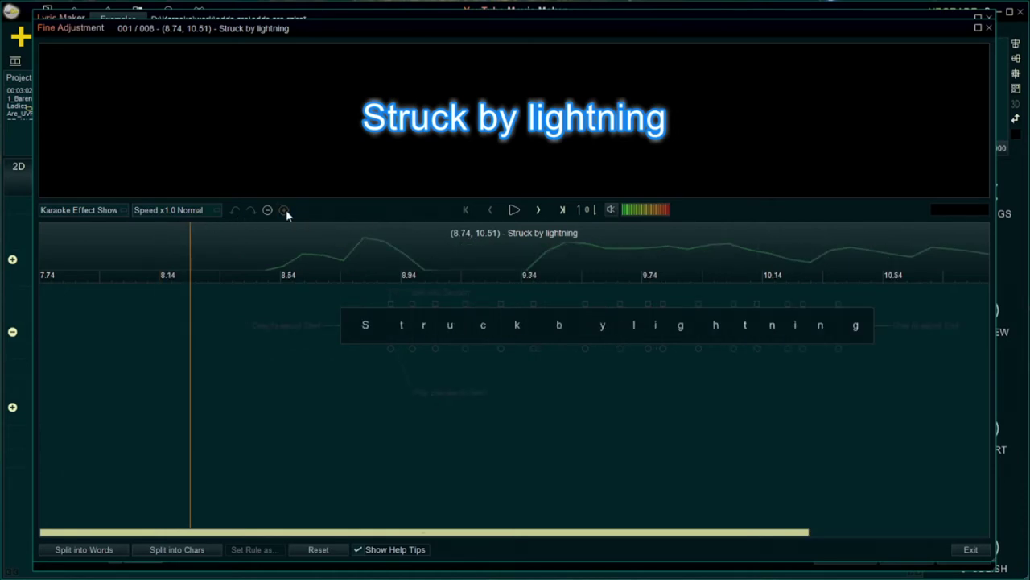
{"action": "left_click", "coordinate": [268, 210]}
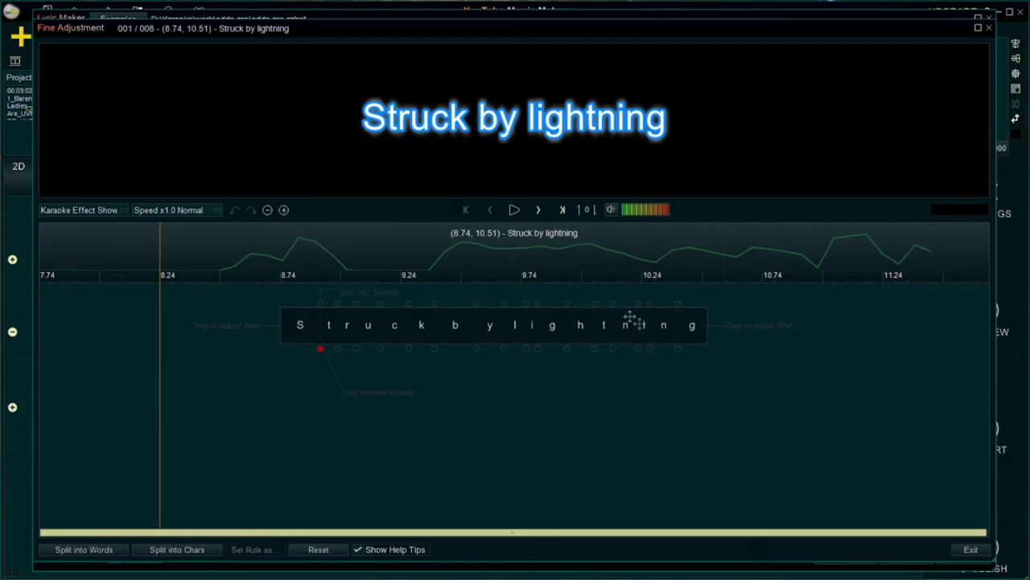
Shift the whole "Struck by lightning" line earlier to run from 8.58 to 10.35, and preview the timing
{"action": "left_click", "coordinate": [513, 210]}
{"action": "left_click_drag", "start_coordinate": [586, 325], "coordinate": [545, 324]}
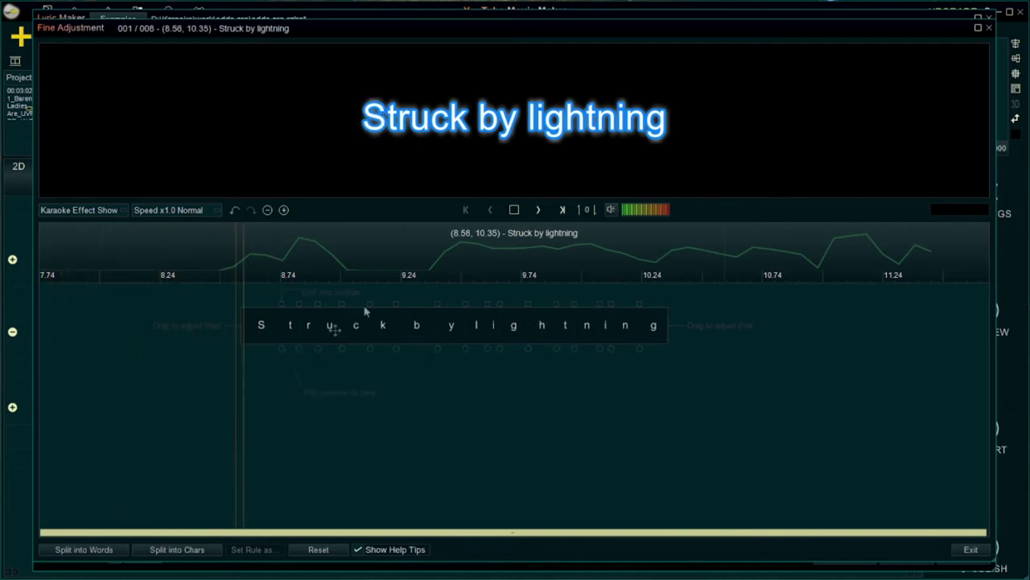
{"action": "left_click", "coordinate": [514, 208]}
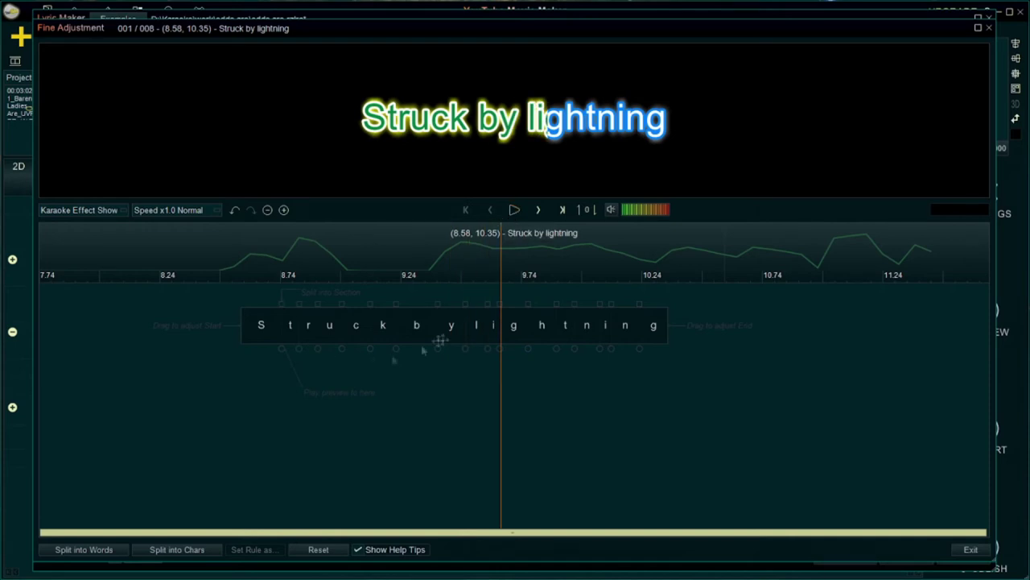
Split the line into a section after "Struck", set that section's end to 9.36, and preview it
{"action": "left_click", "coordinate": [395, 307]}
{"action": "left_click_drag", "start_coordinate": [395, 314], "coordinate": [446, 324]}
{"action": "left_click", "coordinate": [515, 210]}
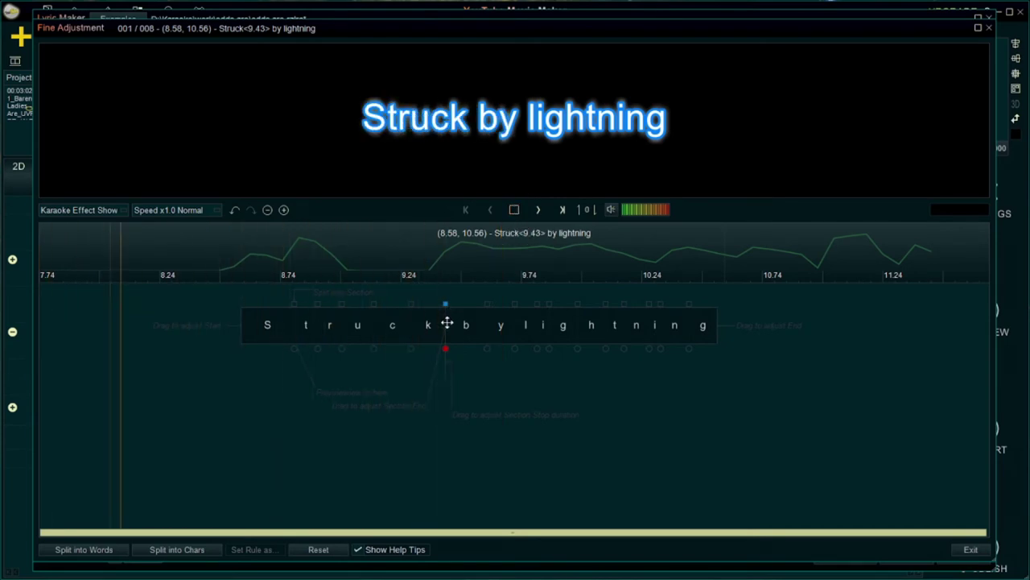
{"action": "left_click_drag", "start_coordinate": [446, 322], "coordinate": [430, 324]}
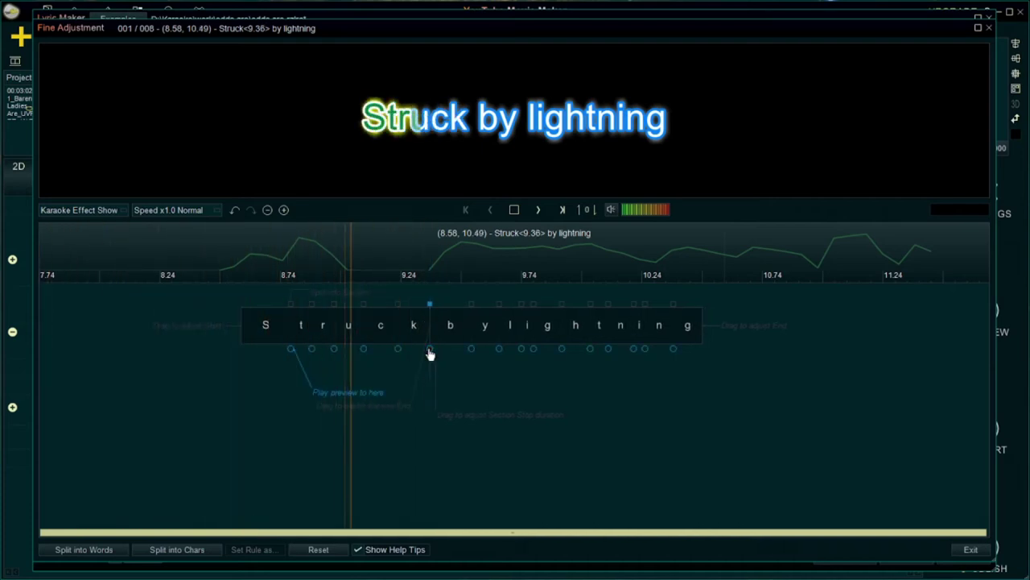
{"action": "left_click", "coordinate": [515, 208]}
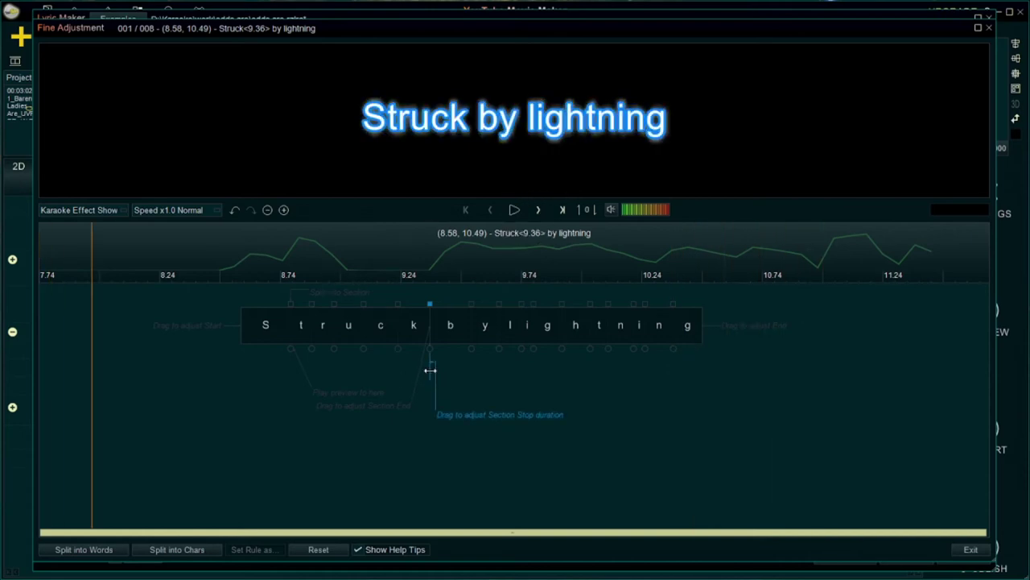
Give the "Struck" section a stop duration of 0.35 so the word finishes at 9.02, and preview the line
{"action": "left_click_drag", "start_coordinate": [429, 370], "coordinate": [347, 361]}
{"action": "left_click", "coordinate": [515, 209]}
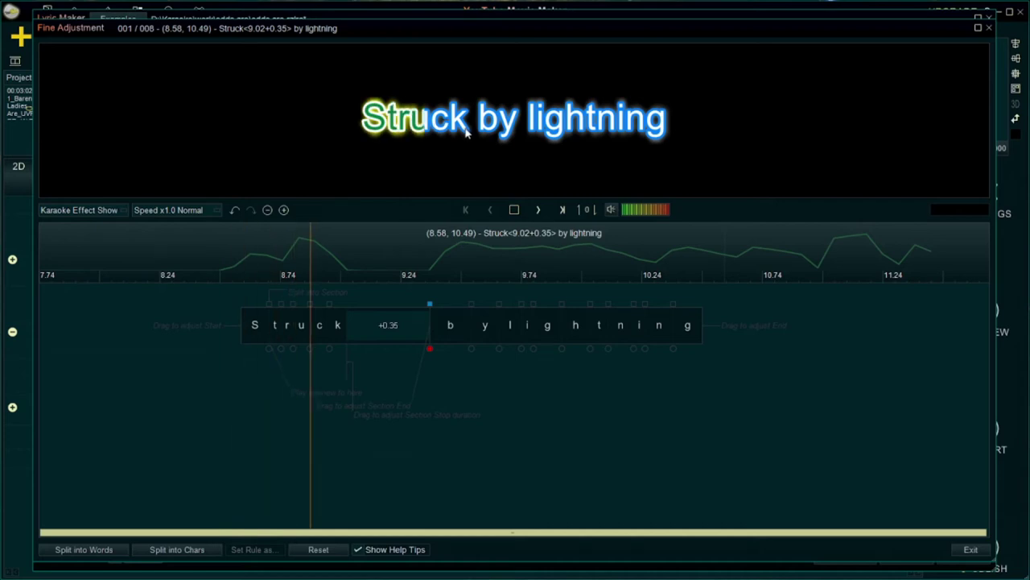
{"action": "left_click", "coordinate": [515, 210]}
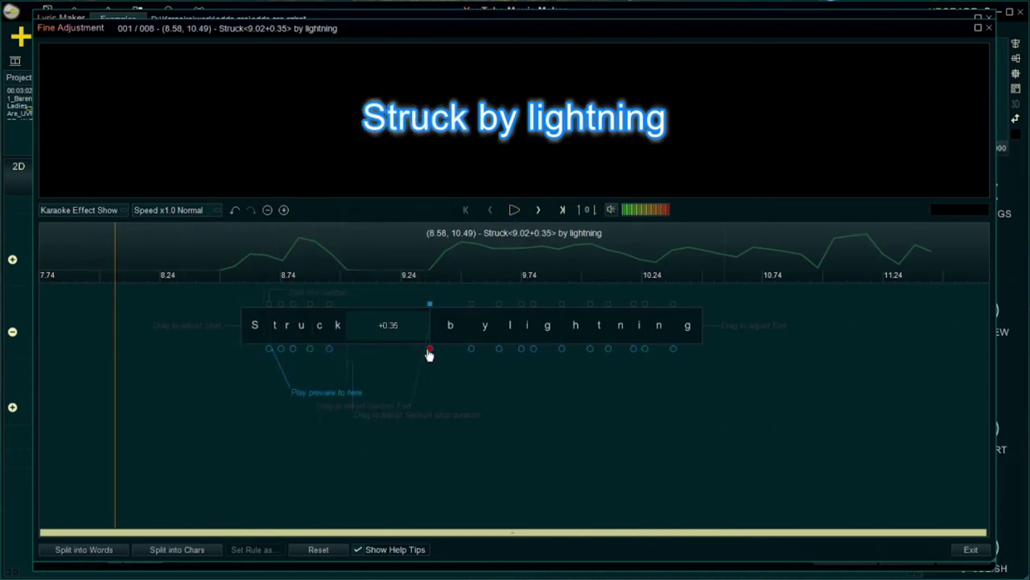
Set the preview to play to the end of "by" and split the line into a section there at 9.65
{"action": "left_click", "coordinate": [498, 351]}
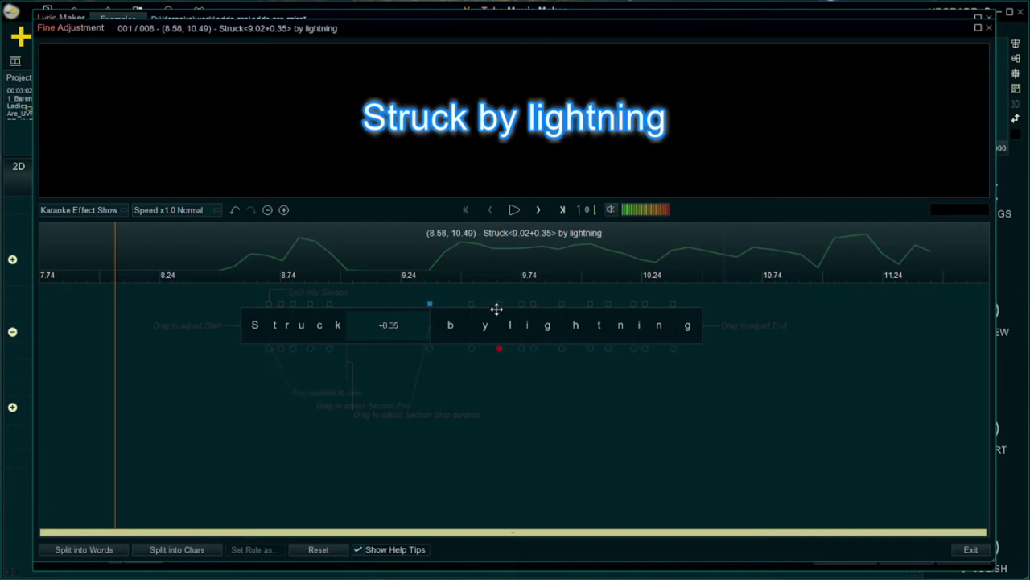
{"action": "left_click", "coordinate": [500, 304]}
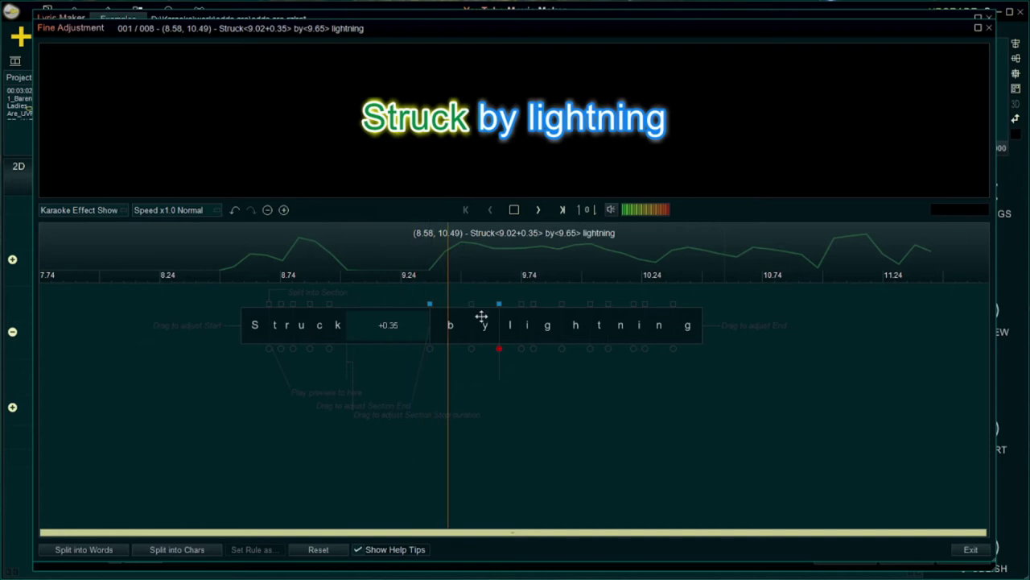
{"action": "left_click_drag", "start_coordinate": [499, 326], "coordinate": [505, 325]}
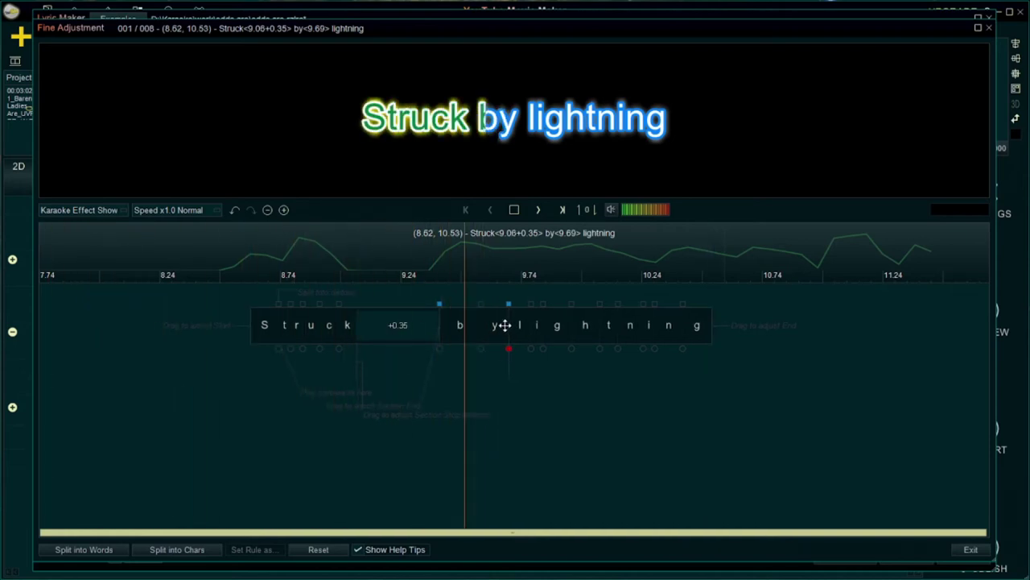
{"action": "left_click", "coordinate": [514, 210]}
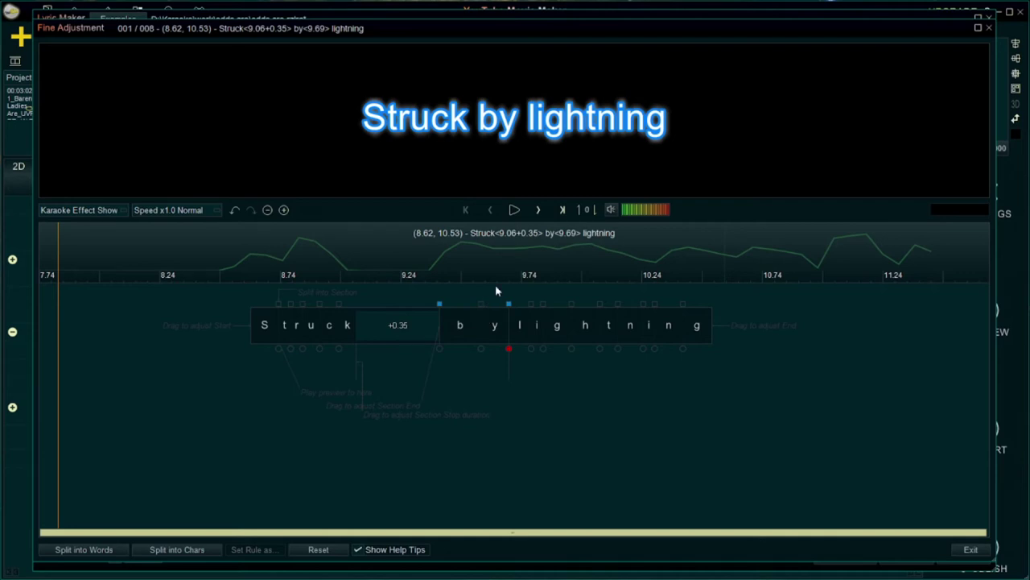
{"action": "key", "text": "Left"}
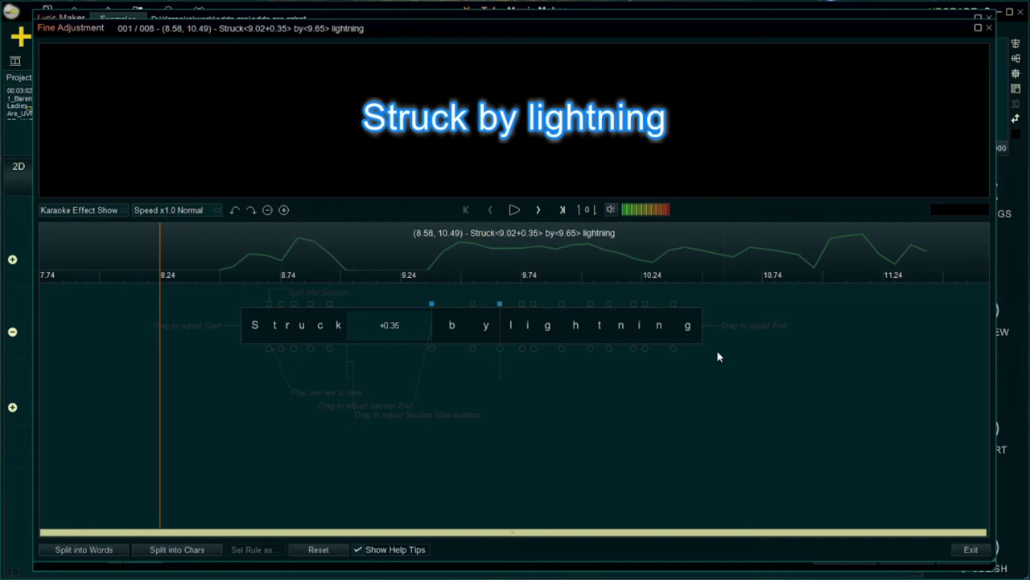
Set the end of the "by" section to 9.90 and the whole line's end to 10.46, and preview the timing
{"action": "key", "text": "space"}
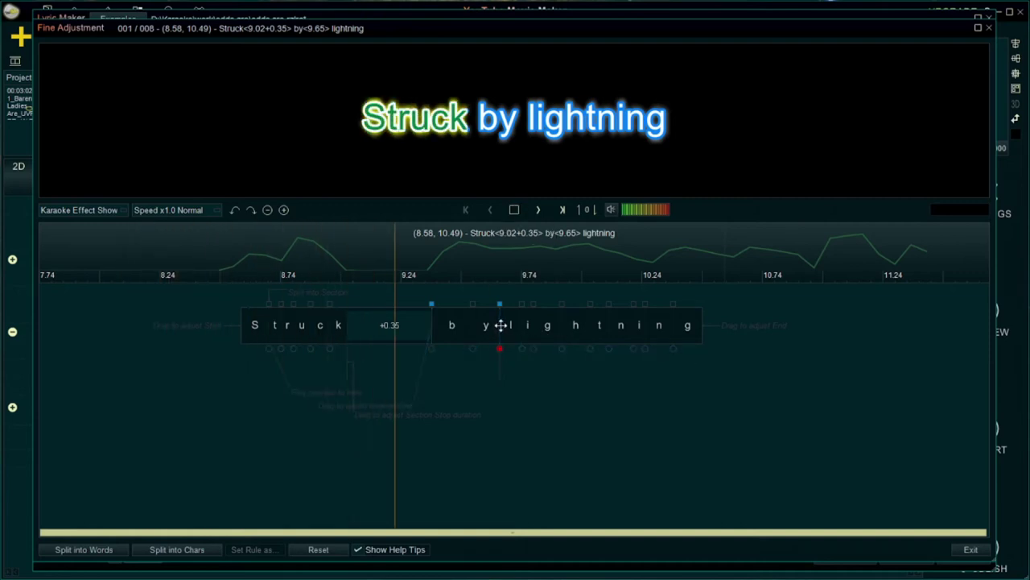
{"action": "left_click_drag", "start_coordinate": [500, 325], "coordinate": [559, 347]}
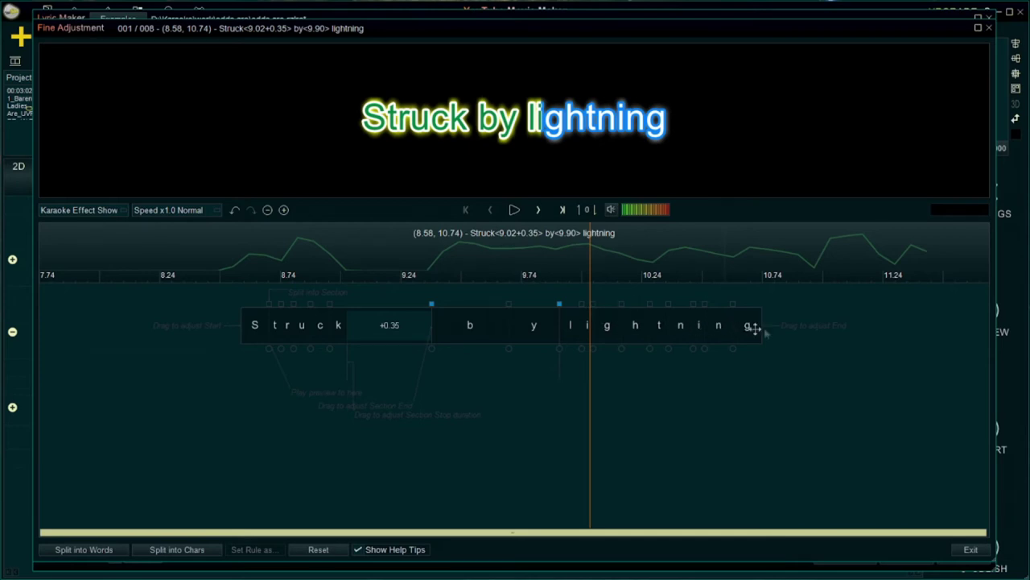
{"action": "left_click_drag", "start_coordinate": [762, 326], "coordinate": [693, 323]}
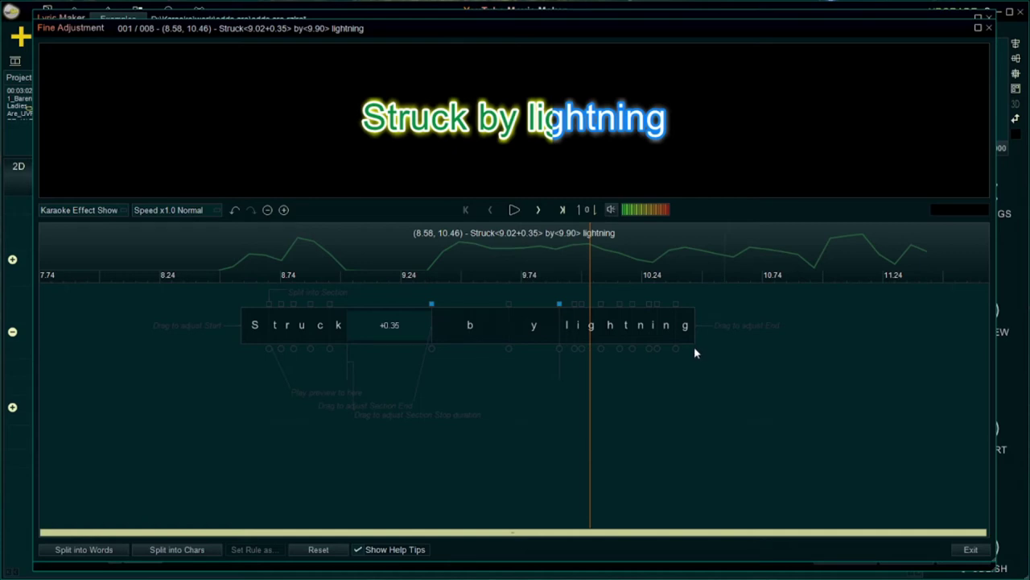
{"action": "left_click", "coordinate": [514, 210]}
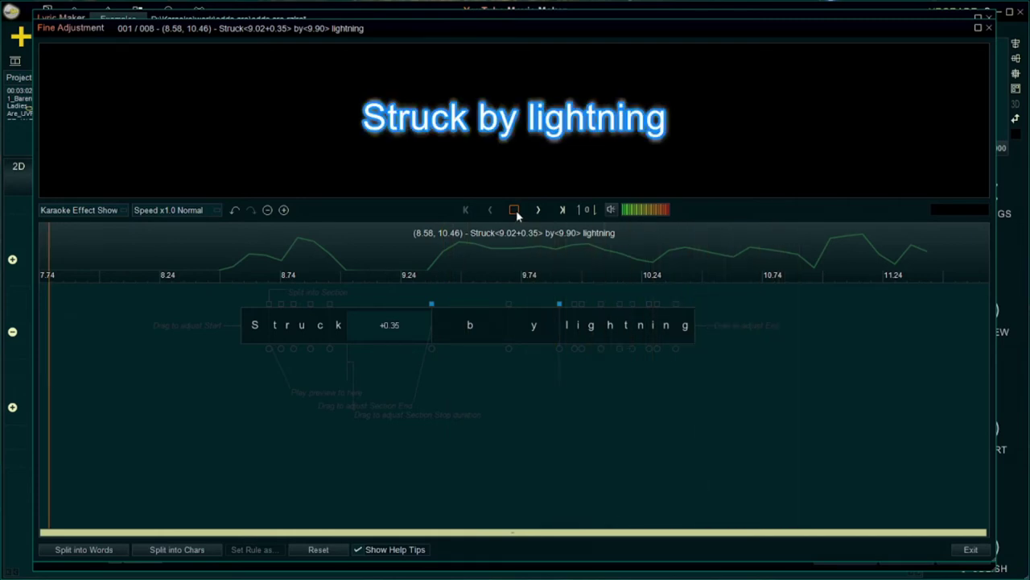
{"action": "left_click", "coordinate": [515, 210]}
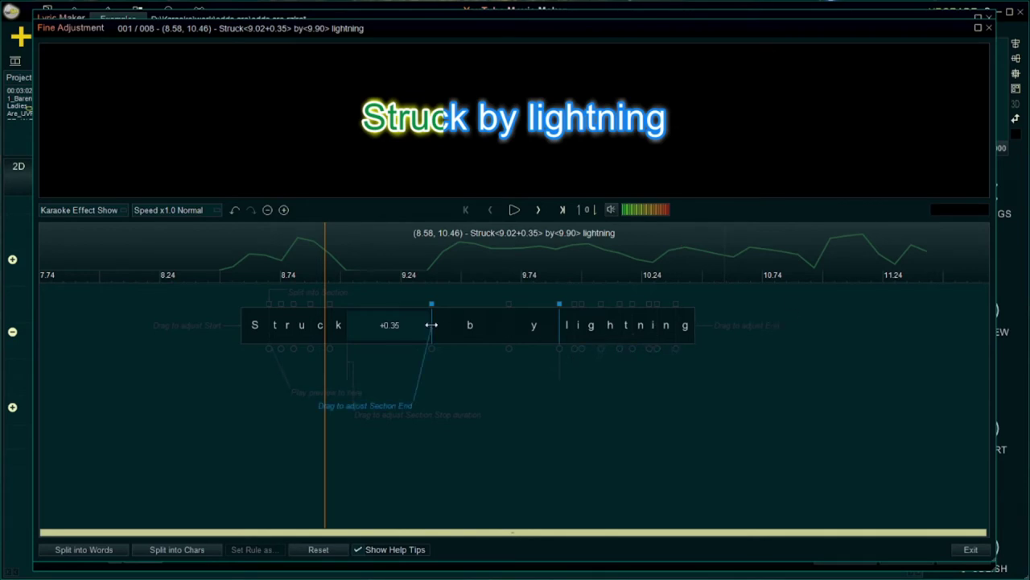
Set the "by" section's end to 9.87 and split off the final "g" of "lightning" into its own section at 10.35
{"action": "left_click_drag", "start_coordinate": [559, 325], "coordinate": [553, 324]}
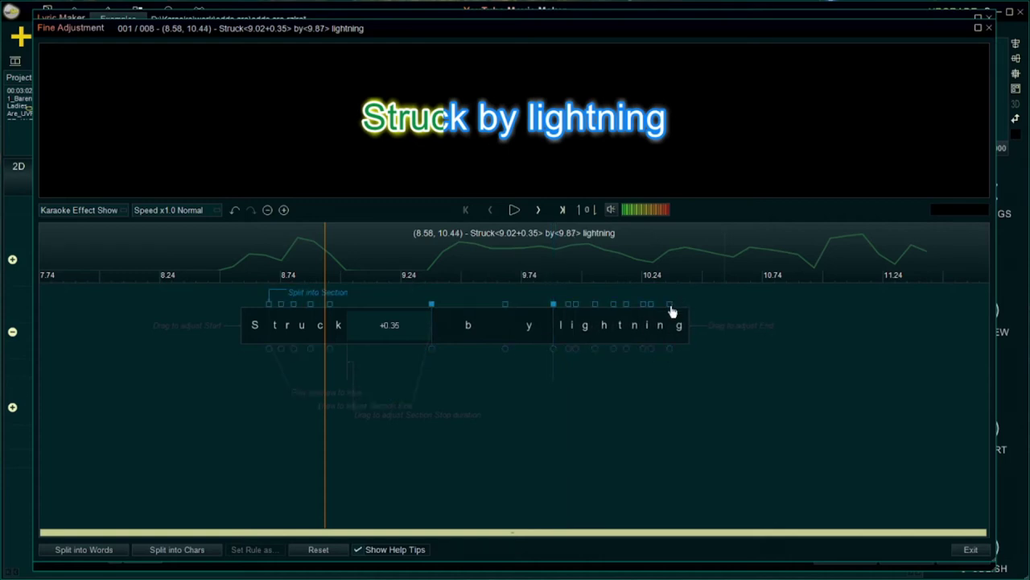
{"action": "left_click", "coordinate": [670, 306]}
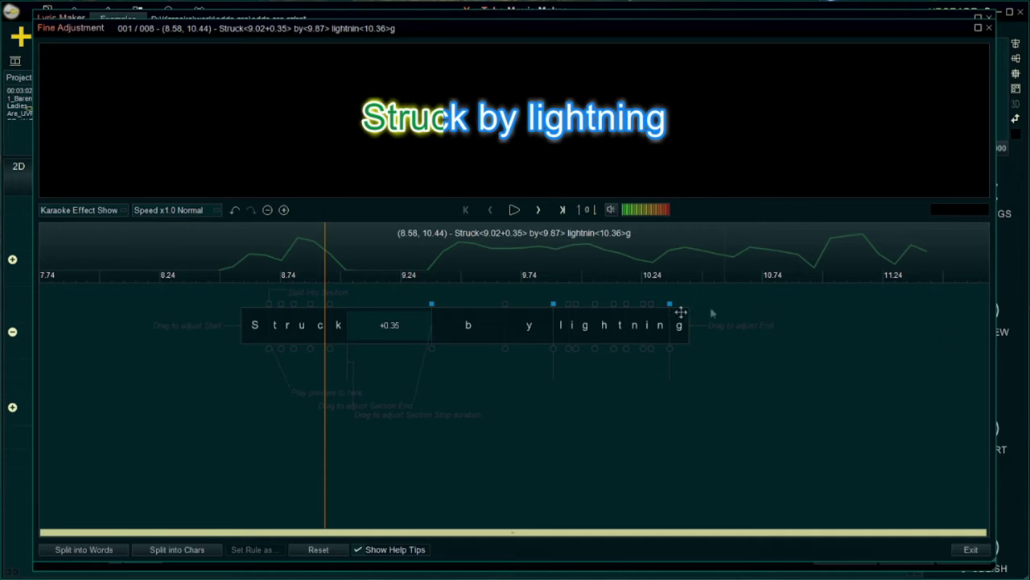
{"action": "left_click_drag", "start_coordinate": [554, 323], "coordinate": [552, 324]}
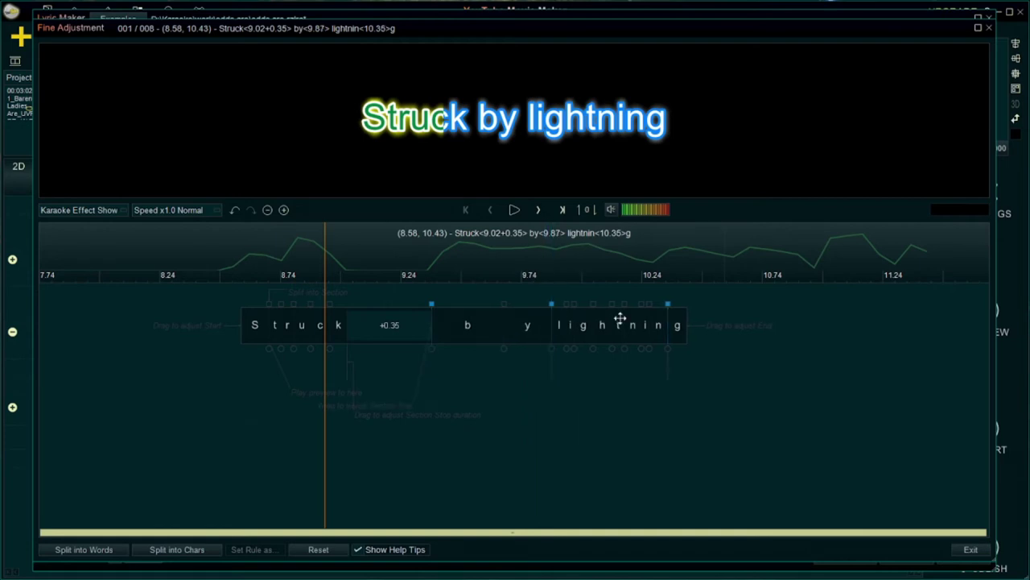
Move the "Struck" section slightly earlier so the word finishes at 9.00, then exit the fine adjustment and save the lyric file
{"action": "mouse_move", "coordinate": [429, 326]}
{"action": "left_mouse_down"}
{"action": "mouse_move", "coordinate": [377, 325]}
{"action": "mouse_move", "coordinate": [427, 324]}
{"action": "left_mouse_up"}
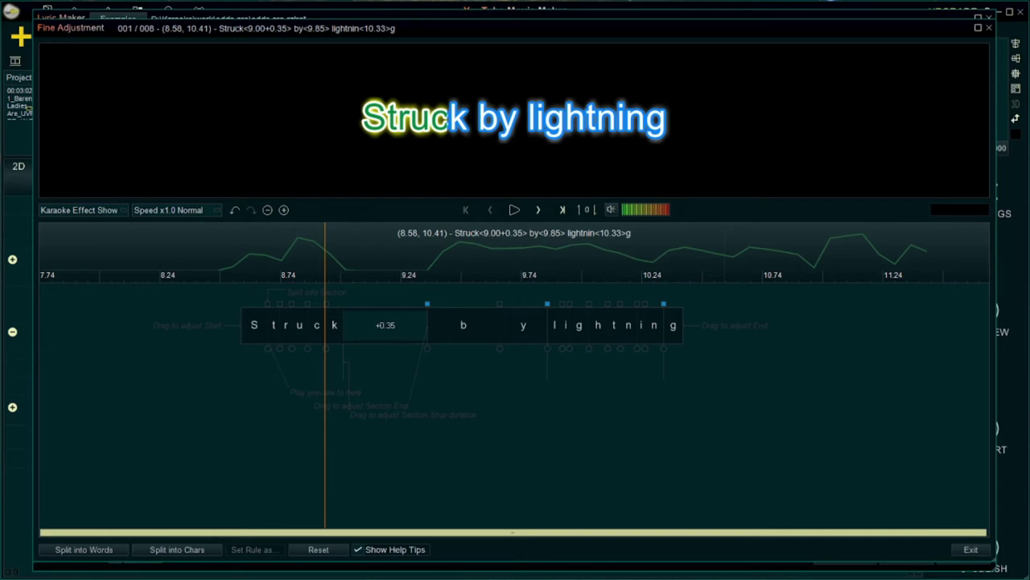
{"action": "left_click", "coordinate": [970, 552]}
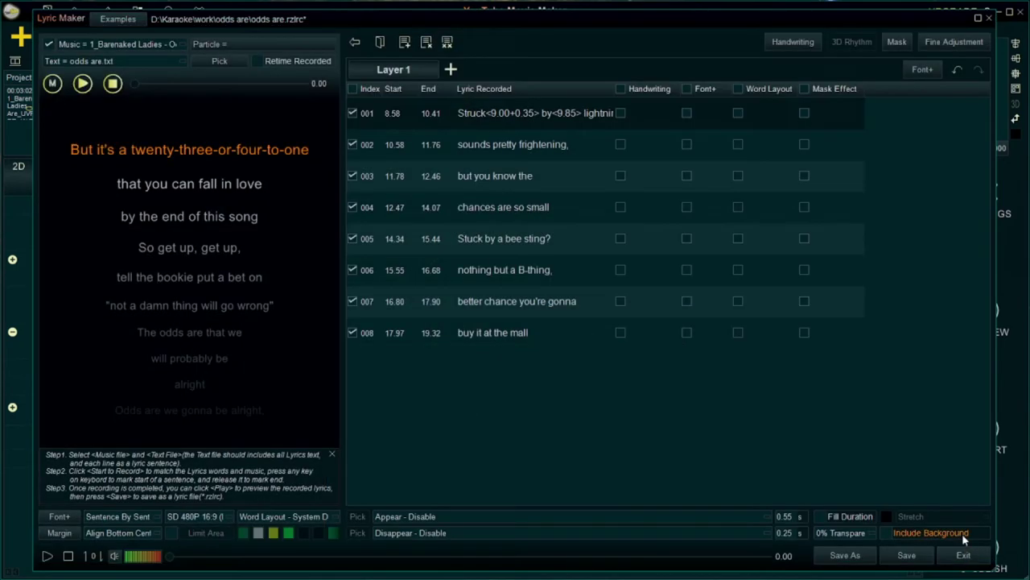
{"action": "left_click", "coordinate": [907, 556]}
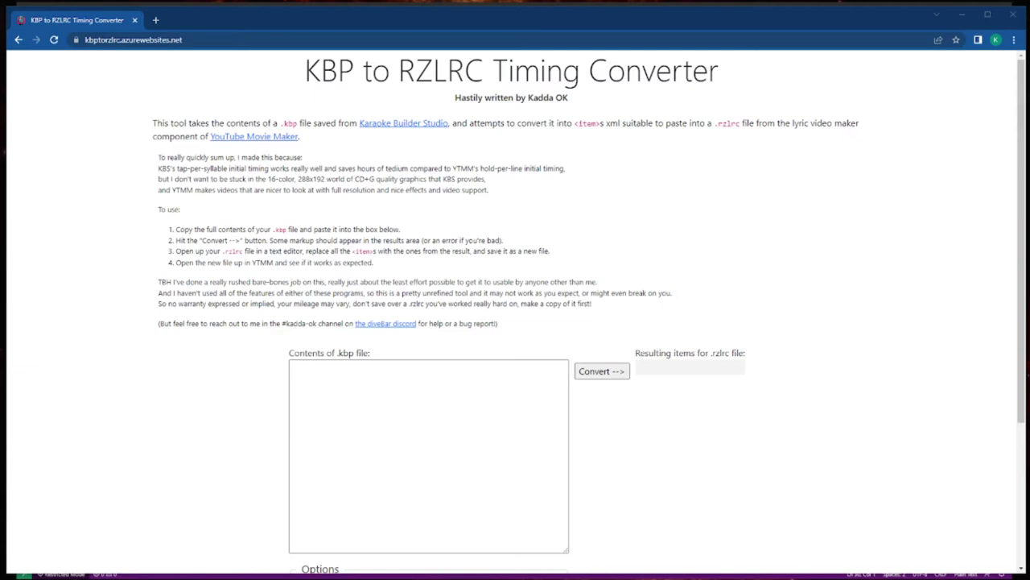
Copy the full contents of odds are.kbp from Visual Studio Code into the .kbp contents box of the KBP to RZLRC Timing Converter
{"action": "key", "text": "alt+Tab"}
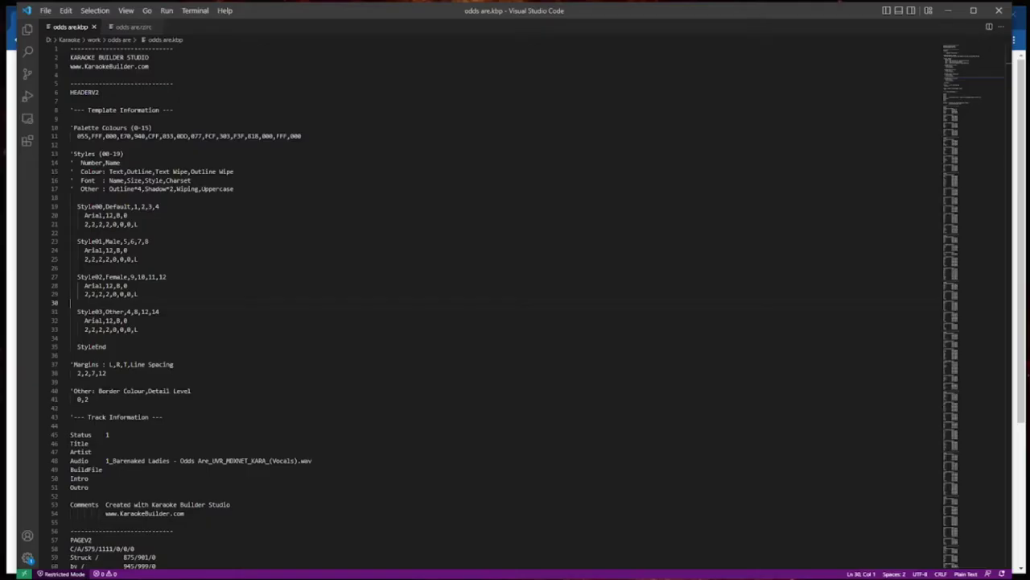
{"action": "left_click", "coordinate": [373, 168]}
{"action": "key", "text": "ctrl+a"}
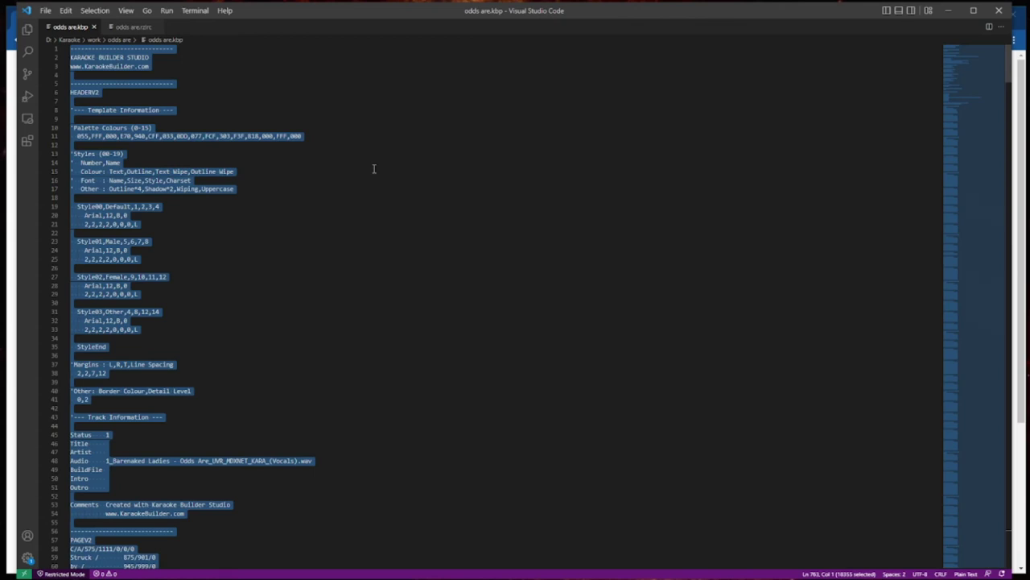
{"action": "key", "text": "ctrl+c"}
{"action": "key", "text": "alt+Tab"}
{"action": "left_click", "coordinate": [425, 386]}
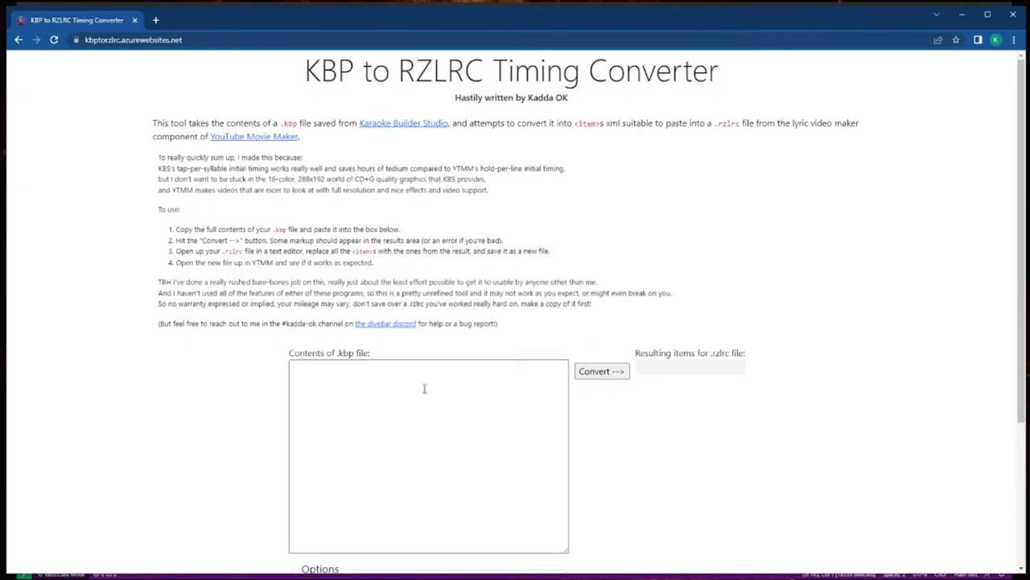
{"action": "key", "text": "ctrl+v"}
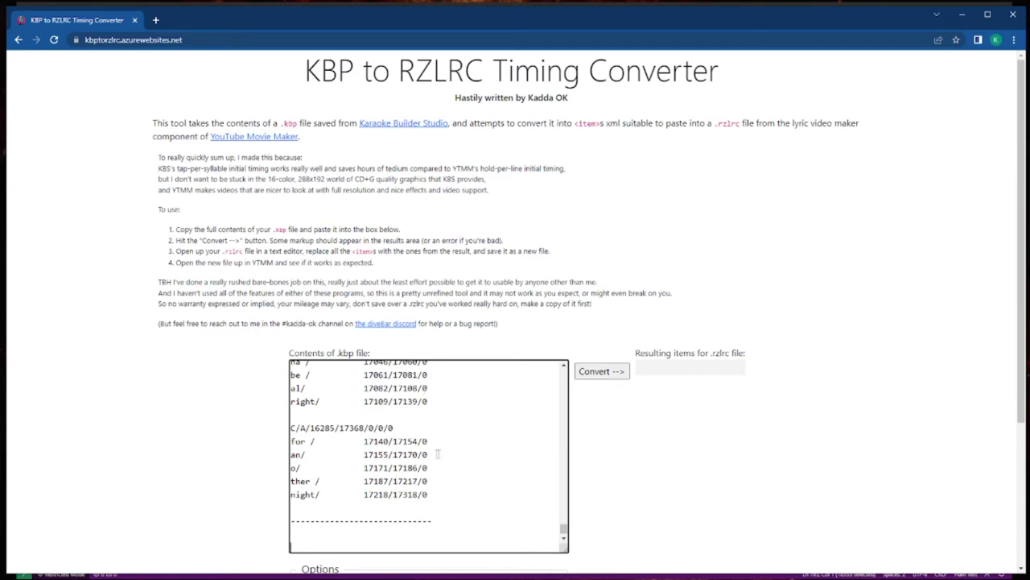
Convert the pasted timing data and copy all resulting item elements between the Lyric tags
{"action": "scroll", "coordinate": [438, 454], "scroll_direction": "down", "scroll_amount": 3}
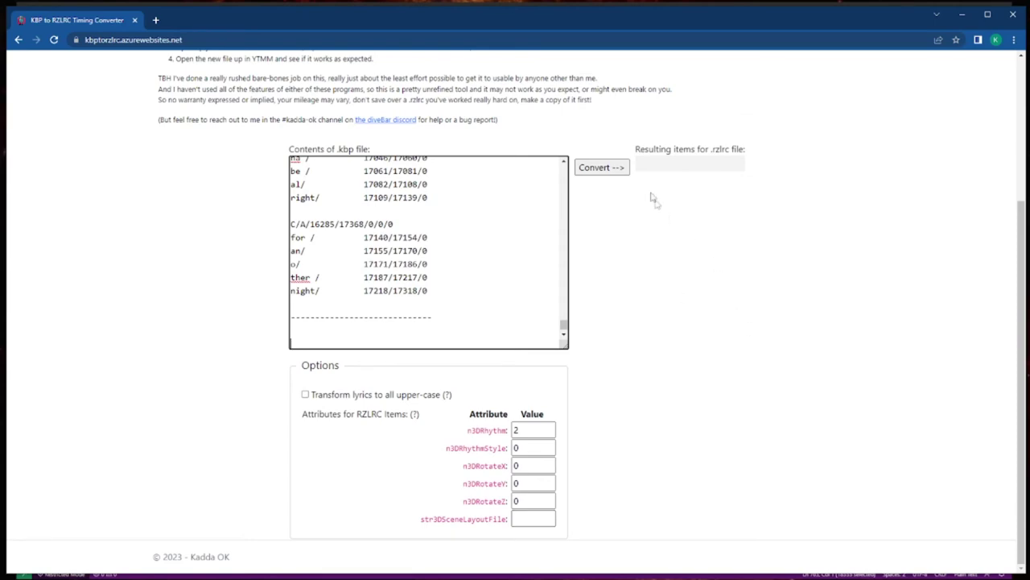
{"action": "left_click", "coordinate": [584, 170]}
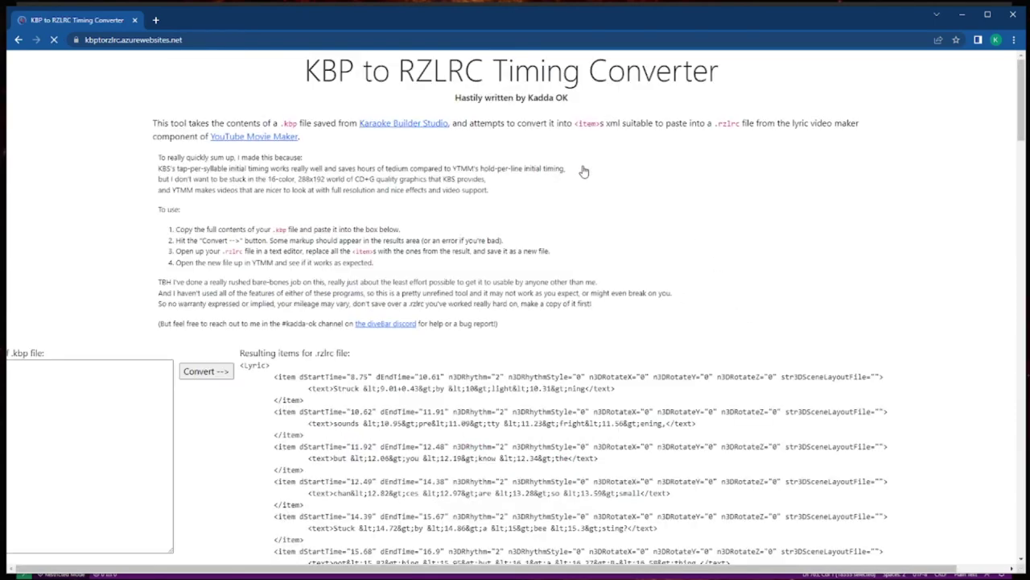
{"action": "scroll", "coordinate": [680, 284], "scroll_direction": "down", "scroll_amount": 3}
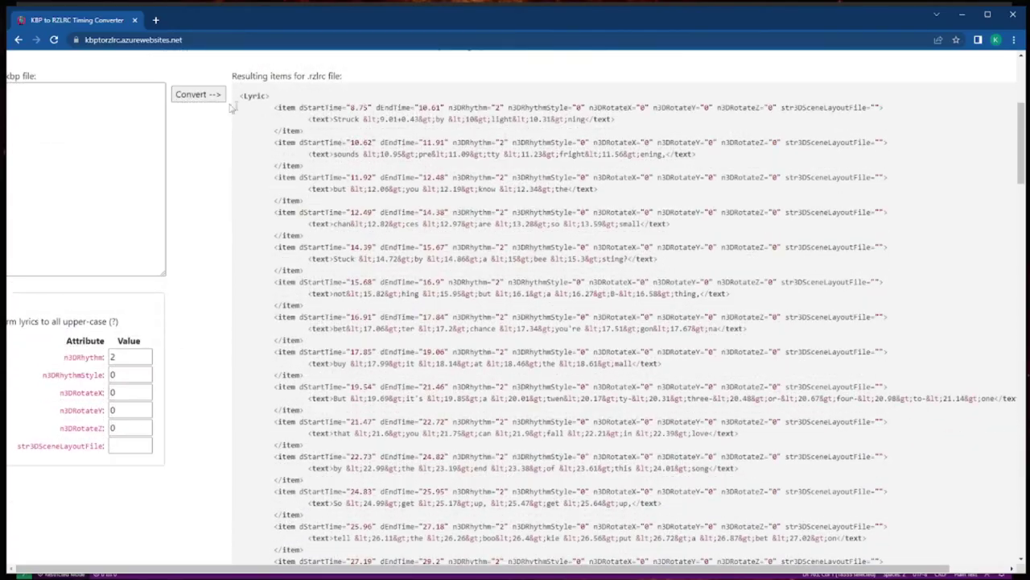
{"action": "left_click_drag", "start_coordinate": [274, 108], "coordinate": [273, 474]}
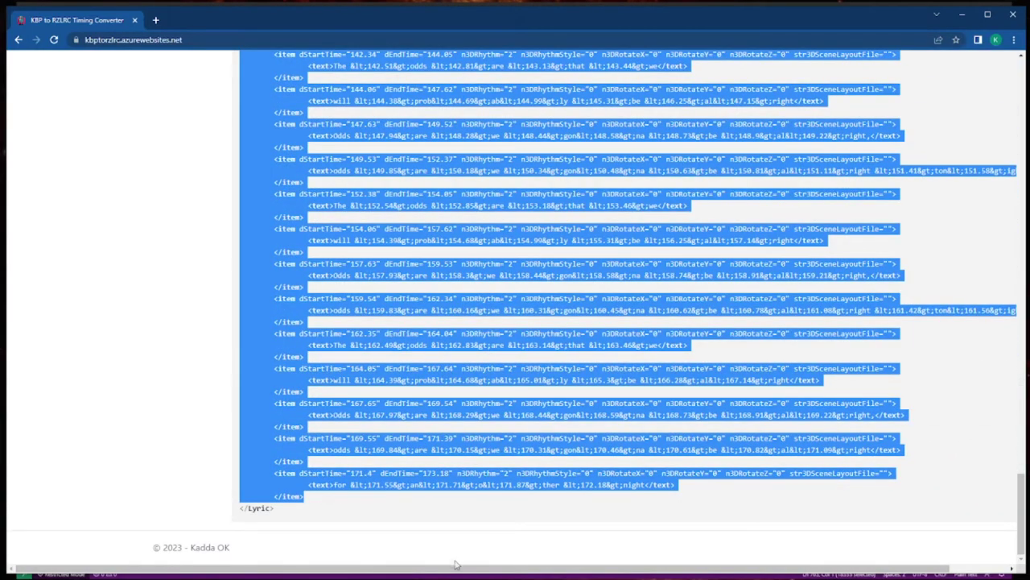
In Visual Studio Code, replace all the lyric item elements in odds are.rzlrc with the converted ones and save the file
{"action": "key", "text": "alt+Tab"}
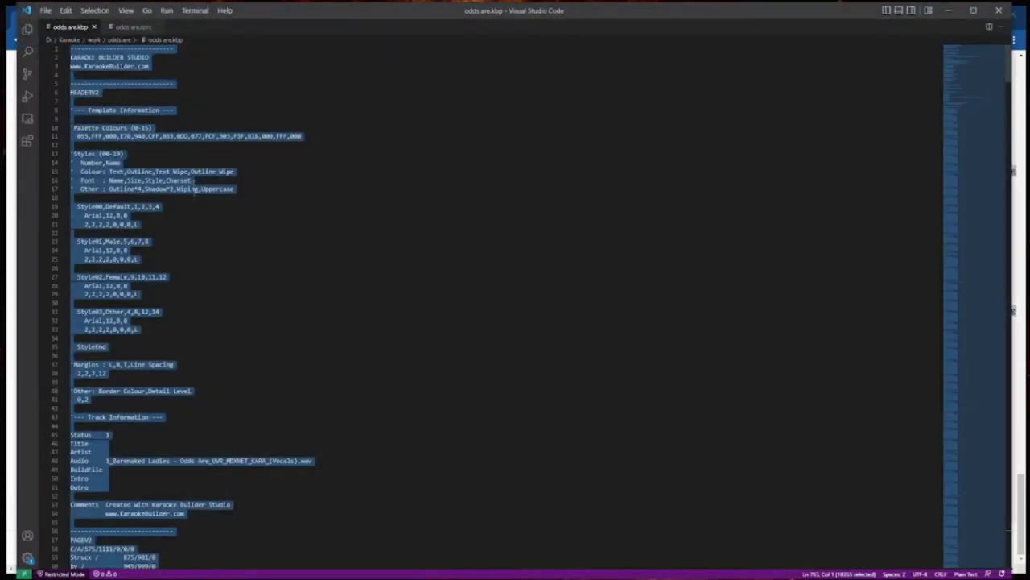
{"action": "left_click", "coordinate": [126, 28]}
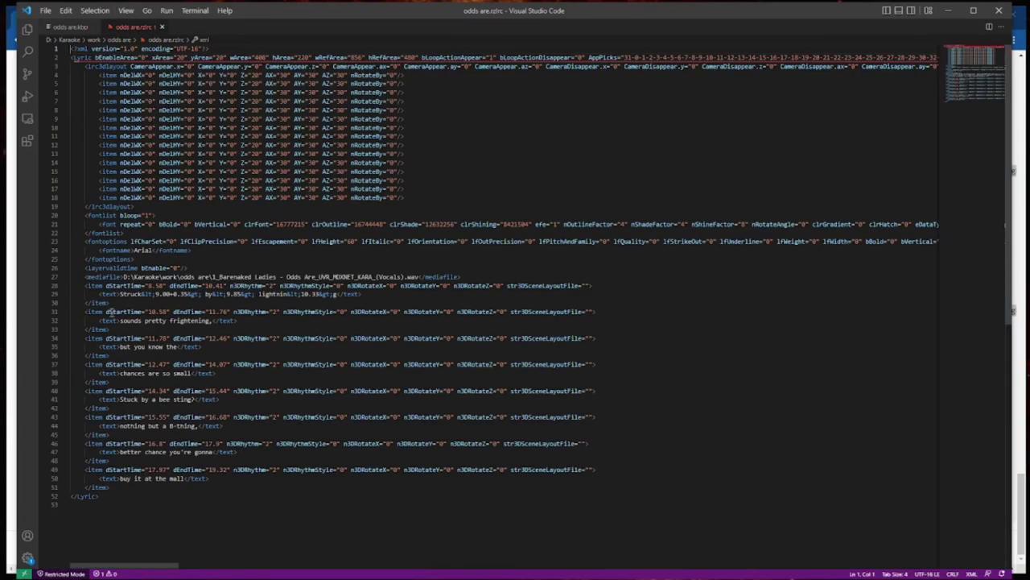
{"action": "left_click", "coordinate": [85, 285]}
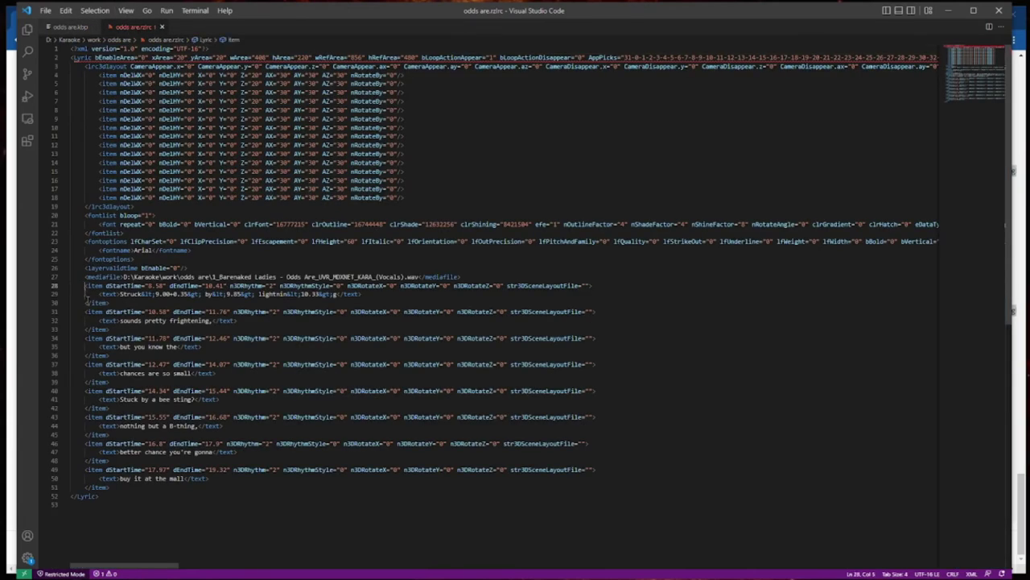
{"action": "left_click", "coordinate": [115, 486], "text": "shift"}
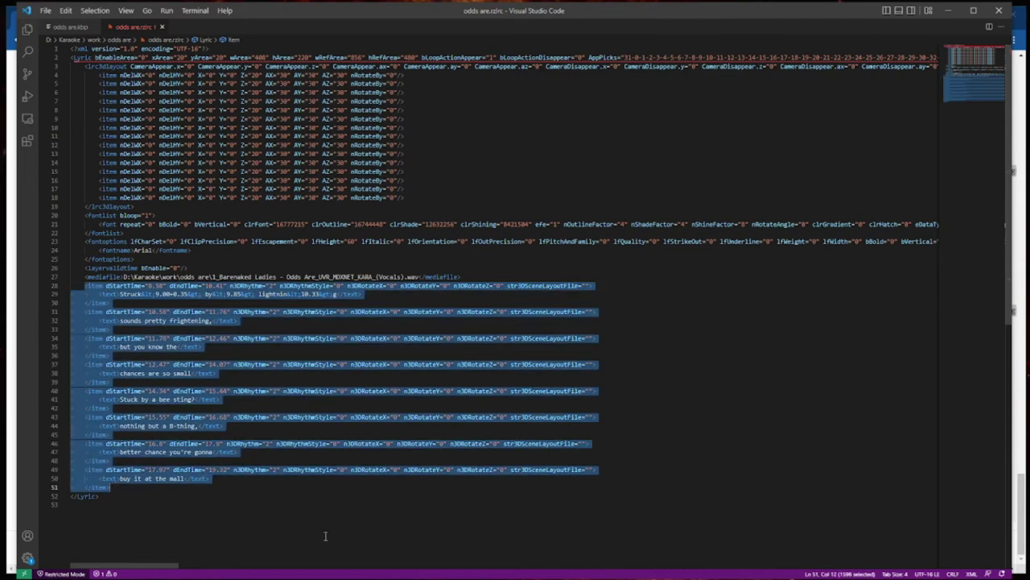
{"action": "key", "text": "Delete"}
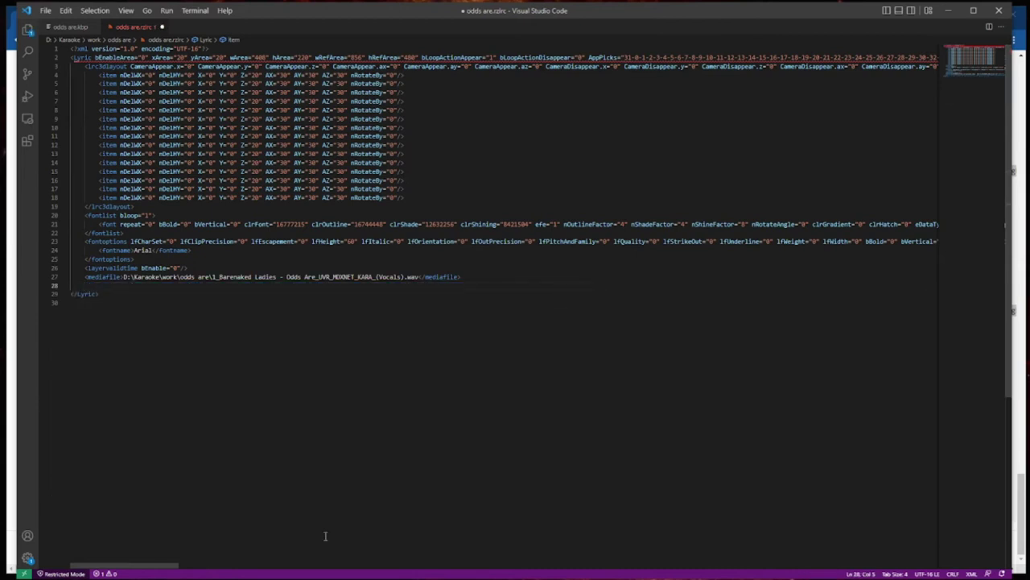
{"action": "key", "text": "ctrl+v"}
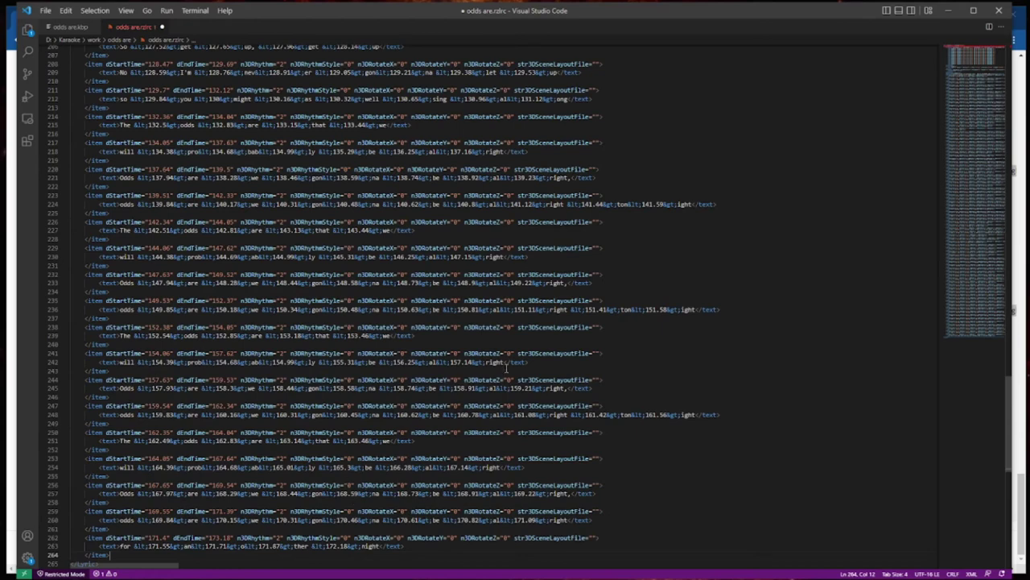
{"action": "scroll", "coordinate": [506, 368], "scroll_direction": "up", "scroll_amount": 5}
{"action": "key", "text": "ctrl+s"}
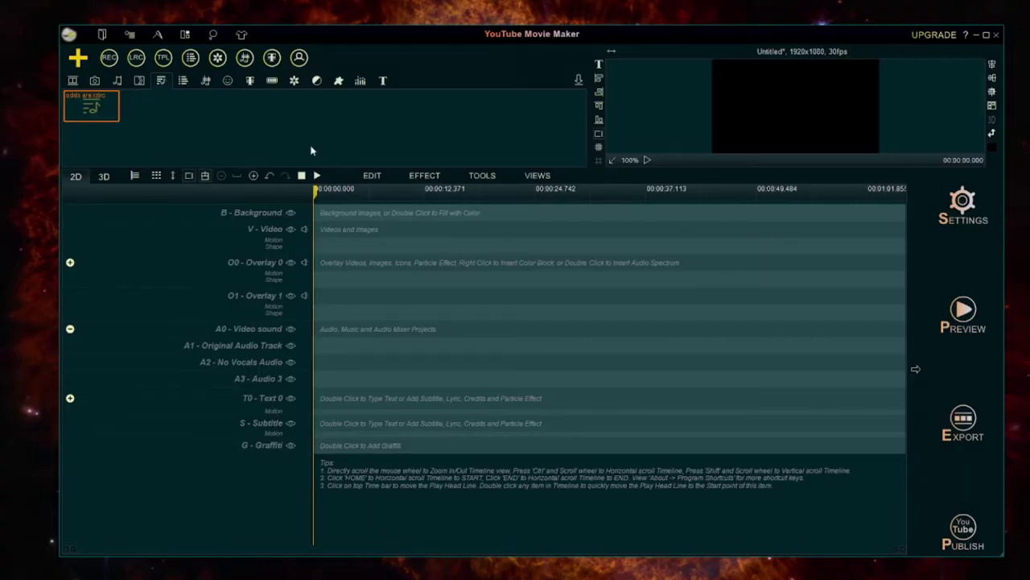
In YouTube Movie Maker, open odds are.rzlrc for editing and switch its music to Barenaked Ladies - Odds Are.flac
{"action": "double_click", "coordinate": [93, 107]}
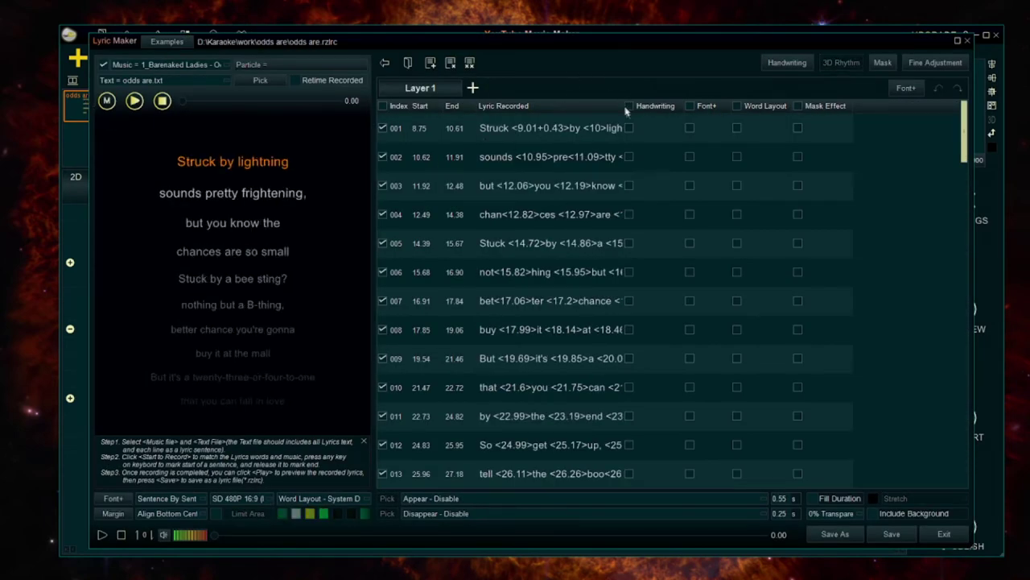
{"action": "left_click_drag", "start_coordinate": [624, 105], "coordinate": [801, 106]}
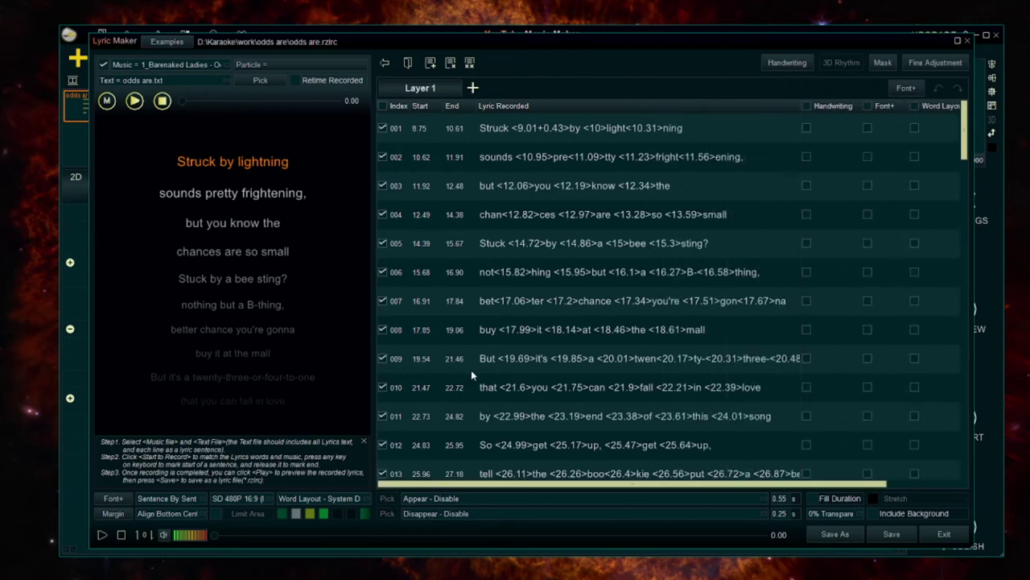
{"action": "left_click", "coordinate": [222, 65]}
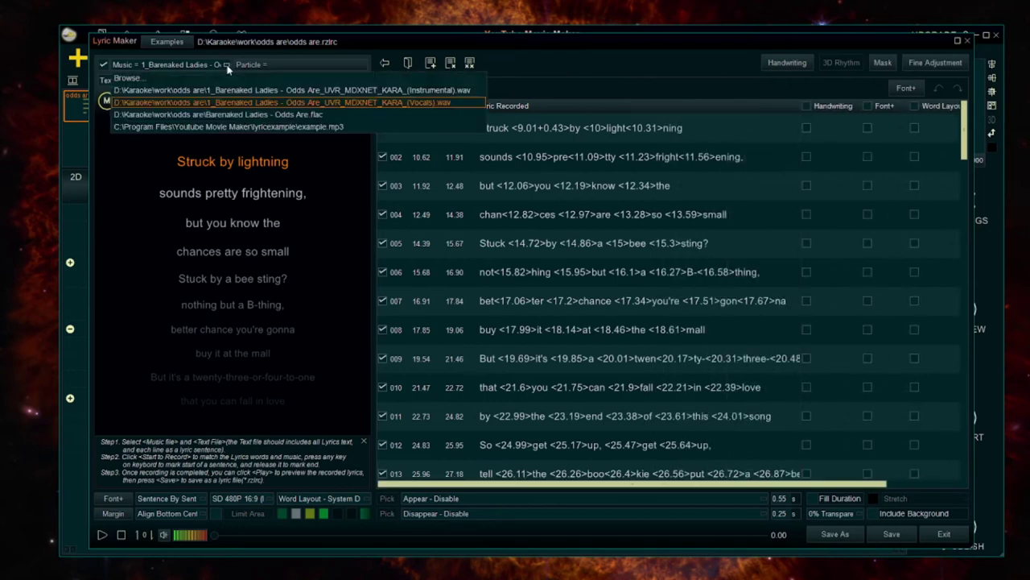
{"action": "left_click", "coordinate": [283, 115]}
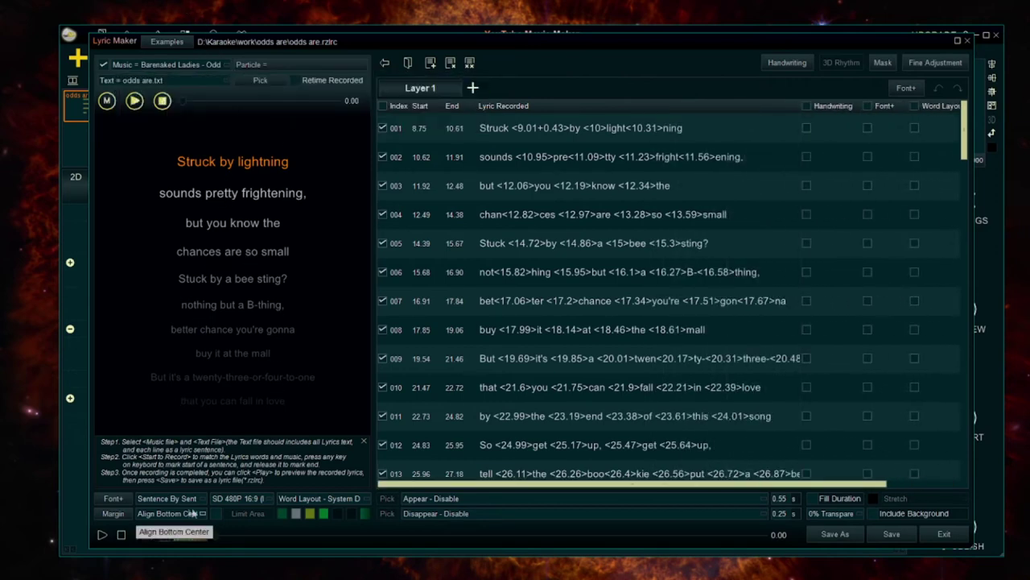
Set the lyric display to Karaoke Effect Show (2 Lines) and the output size to HD 720P 16:9
{"action": "left_click", "coordinate": [188, 498]}
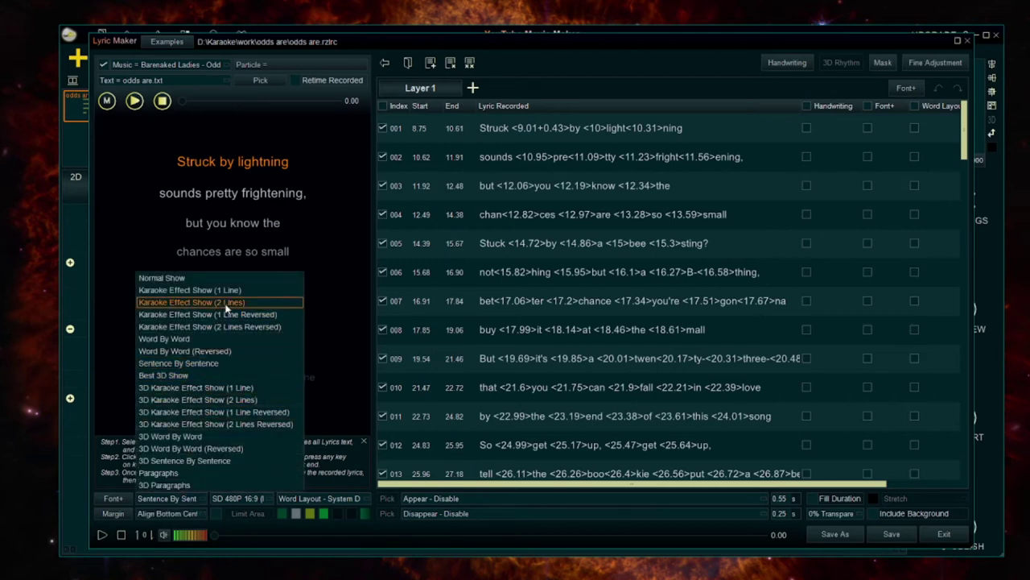
{"action": "left_click", "coordinate": [226, 303]}
{"action": "left_click", "coordinate": [238, 499]}
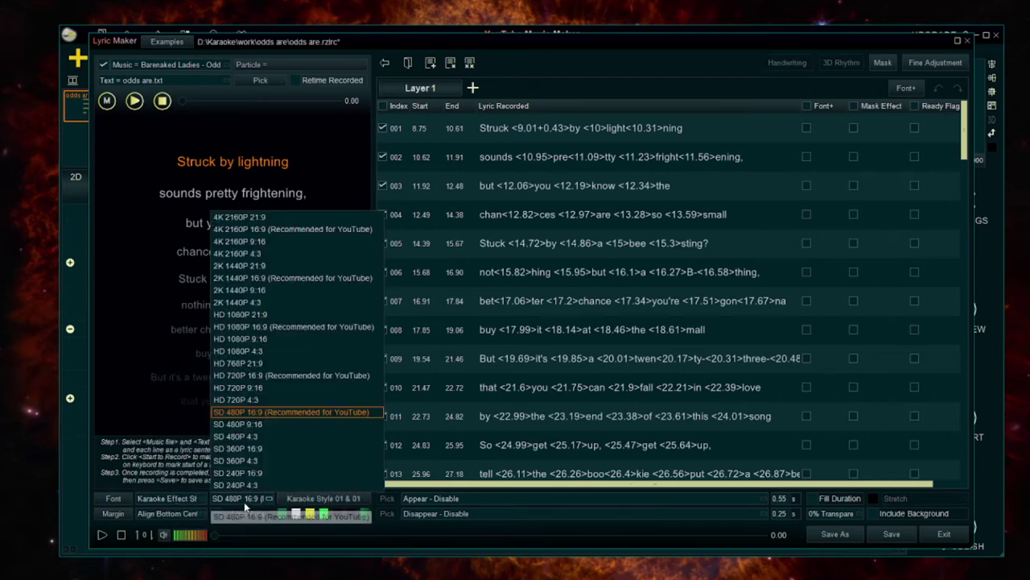
{"action": "left_click", "coordinate": [281, 378]}
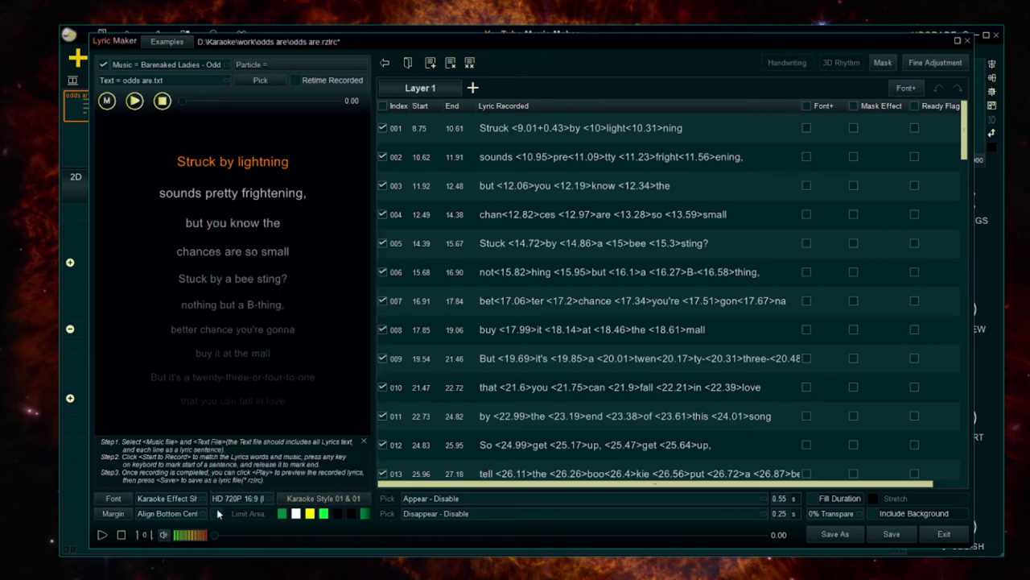
Preview the two-line karaoke lyrics over the opening part of the song and stop playback
{"action": "left_click", "coordinate": [102, 534]}
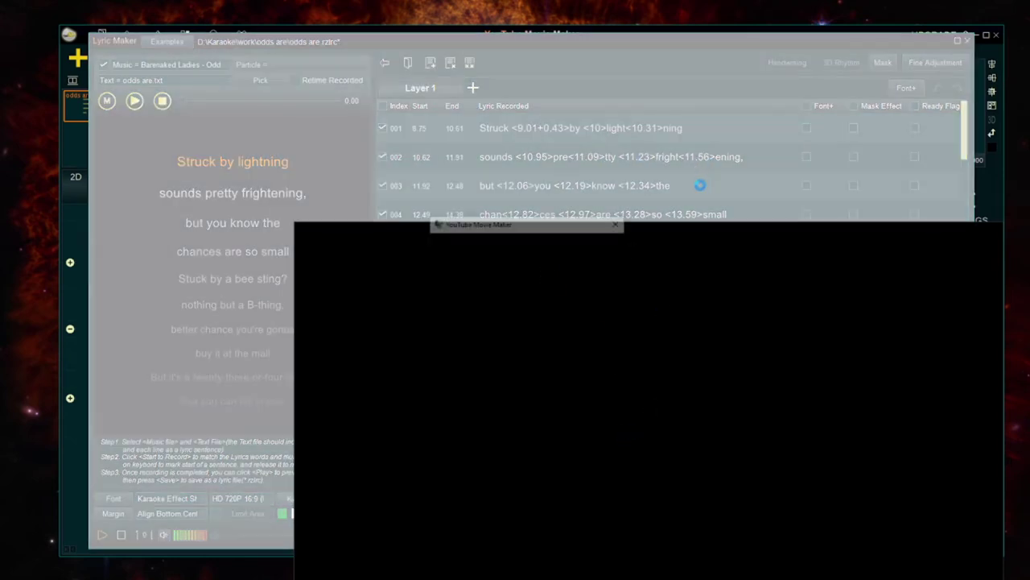
{"action": "left_click", "coordinate": [468, 326]}
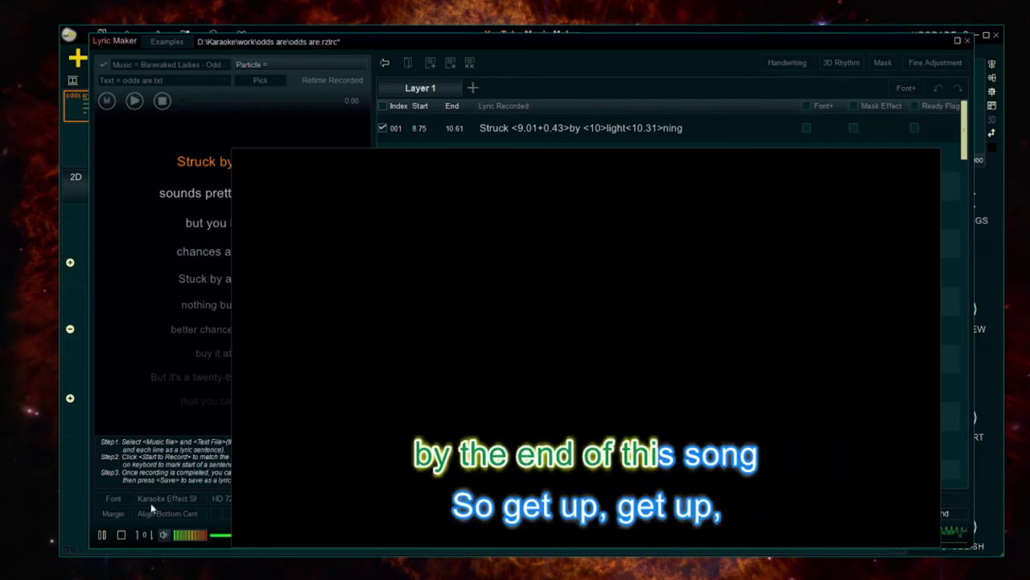
{"action": "left_click", "coordinate": [121, 535]}
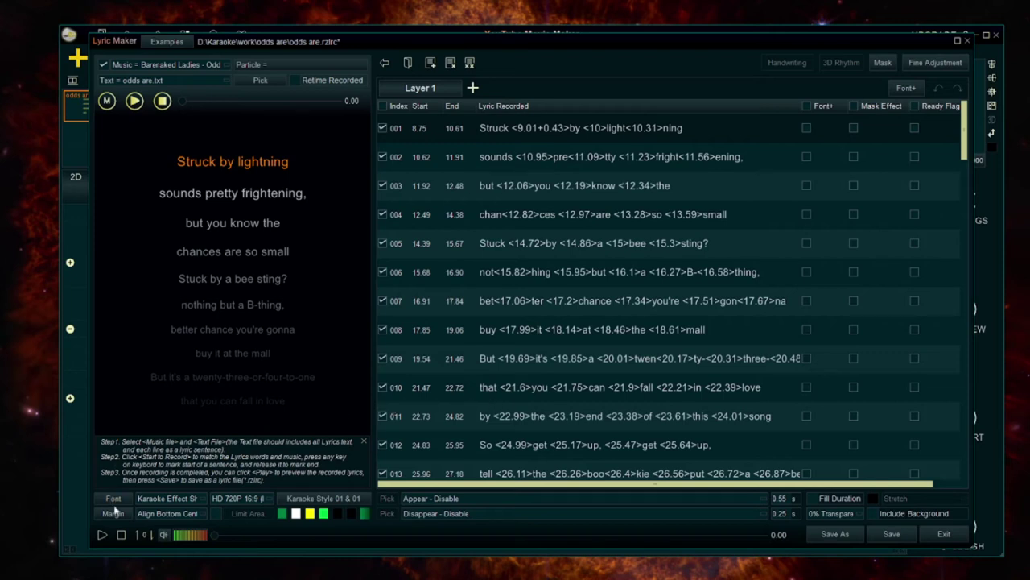
Fine-adjust the first lyric line, splitting "by" so that b ends at 9.56 and y at 9.88, and play it back
{"action": "left_click", "coordinate": [936, 62]}
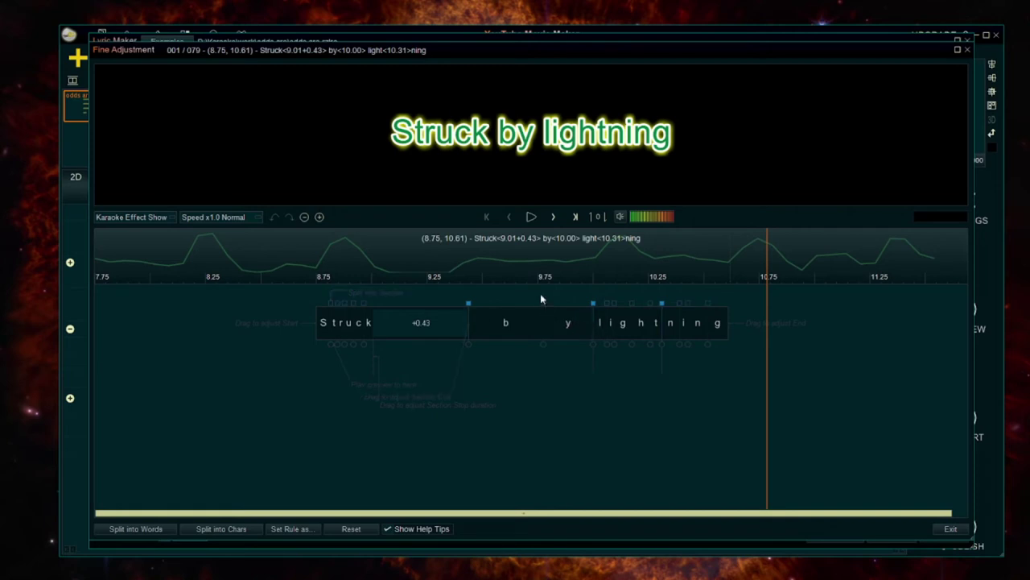
{"action": "left_click", "coordinate": [531, 218]}
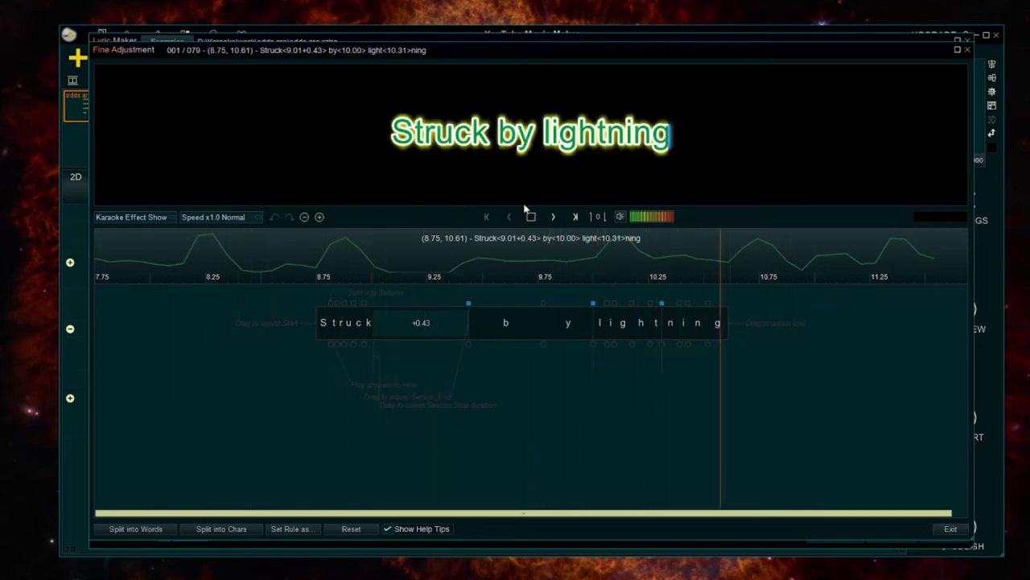
{"action": "left_click", "coordinate": [545, 304]}
{"action": "left_click_drag", "start_coordinate": [542, 322], "coordinate": [495, 322]}
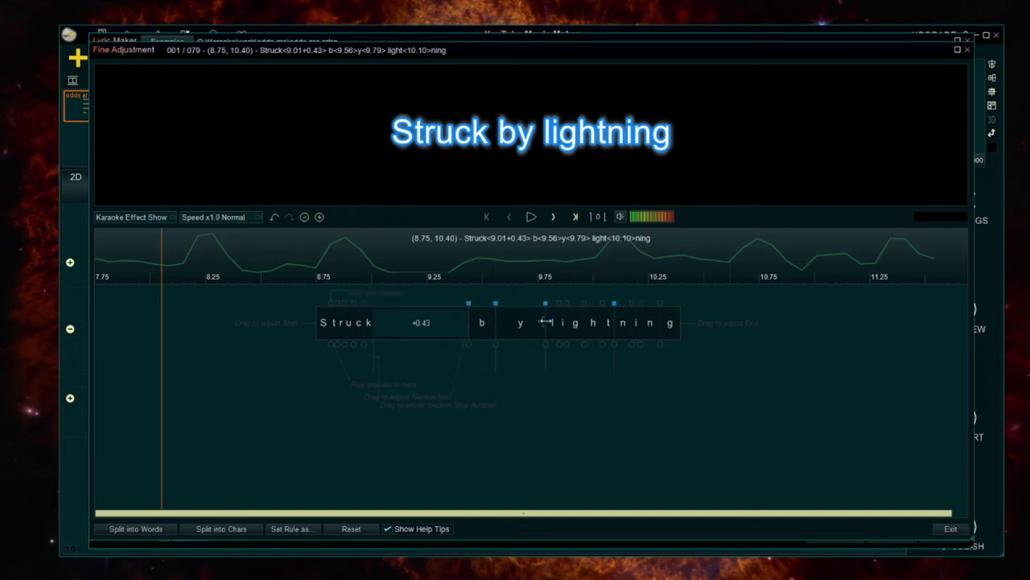
{"action": "left_click_drag", "start_coordinate": [545, 322], "coordinate": [565, 322]}
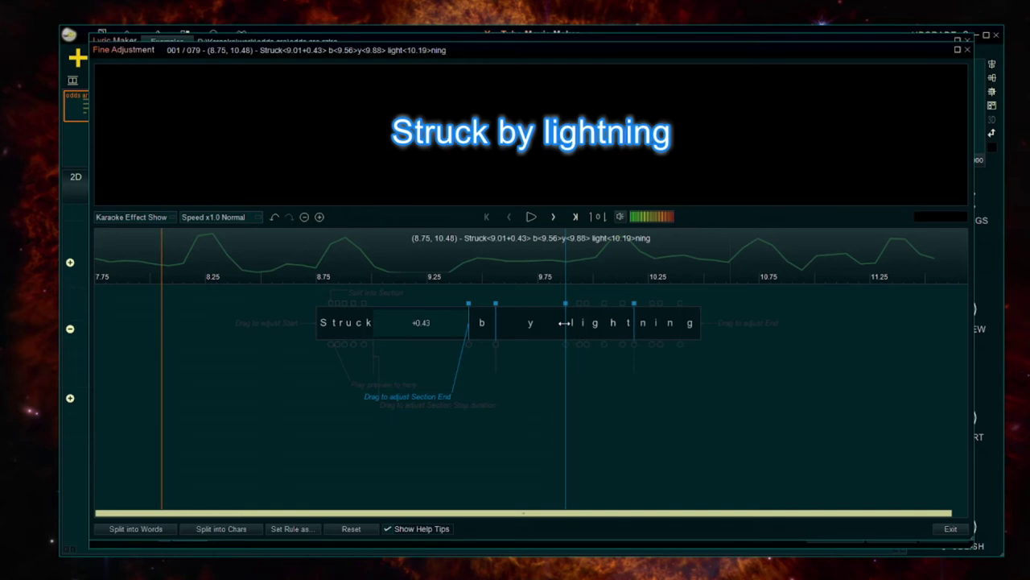
{"action": "left_click", "coordinate": [531, 217]}
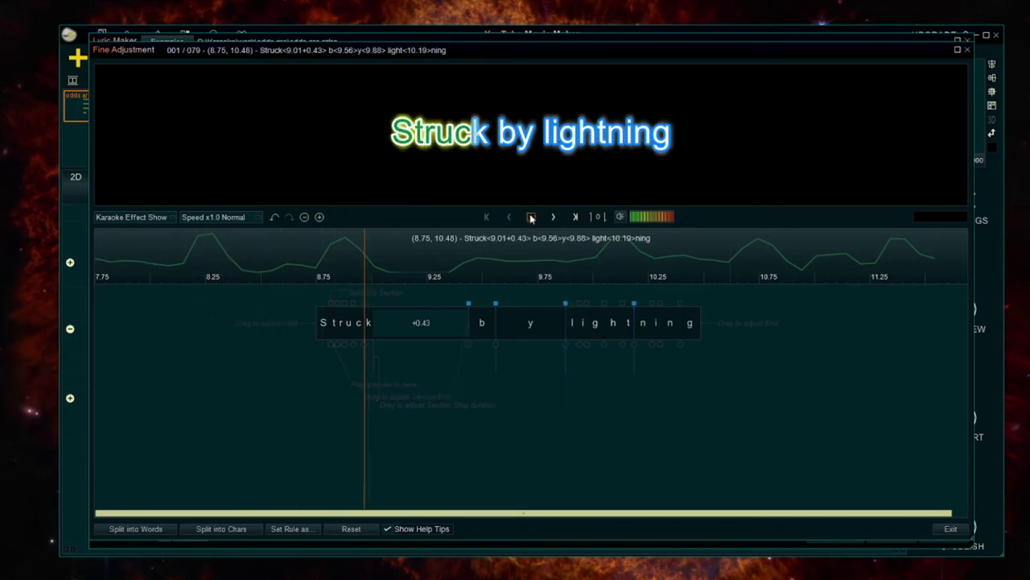
{"action": "left_click", "coordinate": [532, 219]}
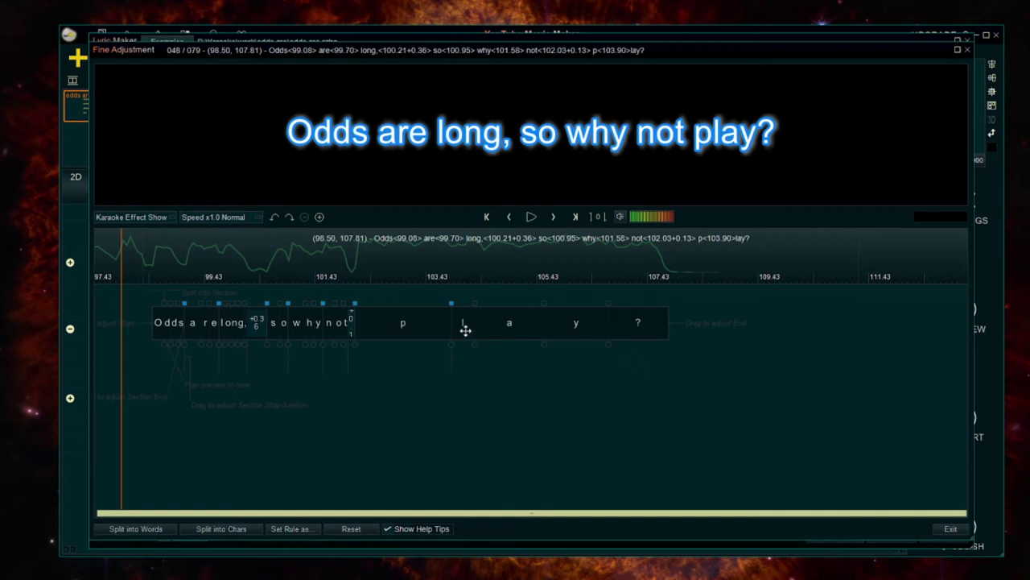
Retime lyric line 48 so the p of "play" ends at 102.56 and the line ends at 107.59, and play it back
{"action": "left_click", "coordinate": [531, 216]}
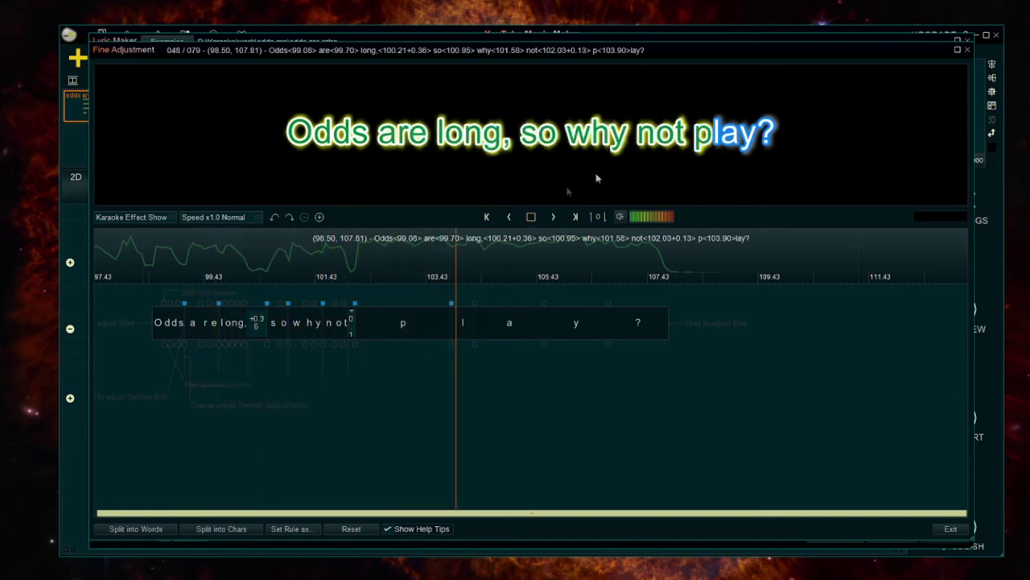
{"action": "left_click", "coordinate": [532, 218]}
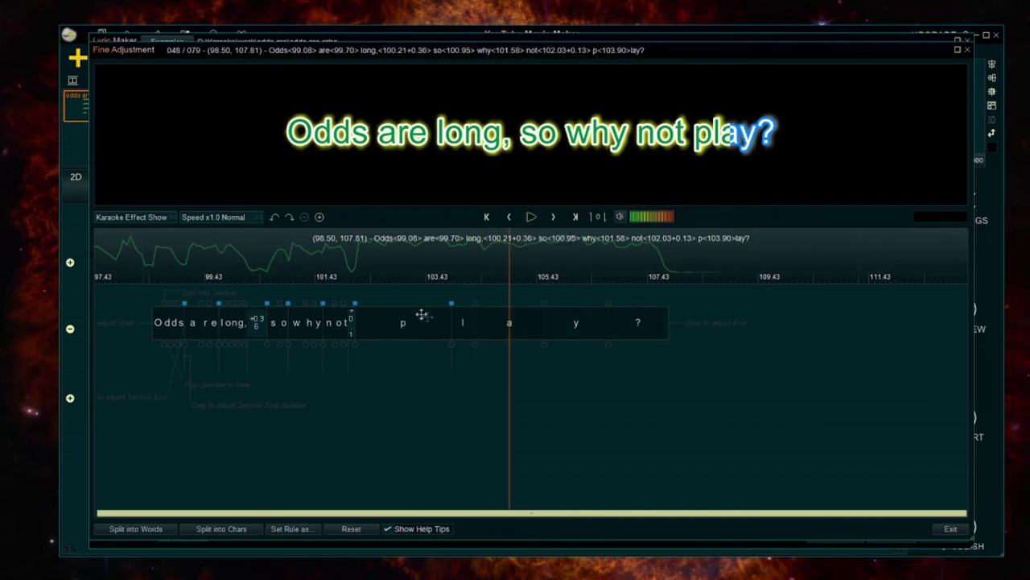
{"action": "left_click_drag", "start_coordinate": [452, 322], "coordinate": [375, 322]}
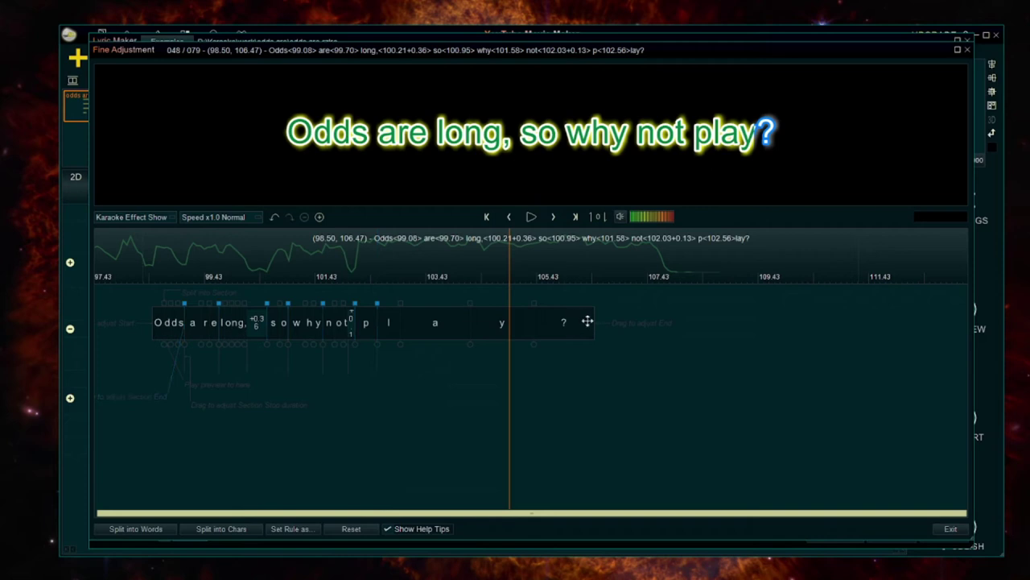
{"action": "left_click_drag", "start_coordinate": [593, 322], "coordinate": [656, 326]}
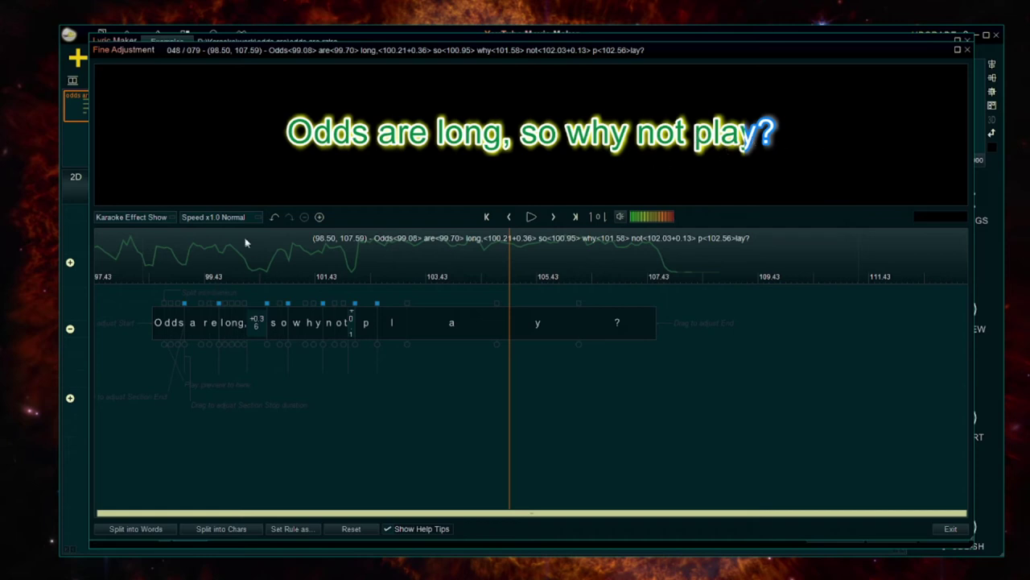
{"action": "left_click", "coordinate": [141, 251]}
{"action": "left_click", "coordinate": [532, 219]}
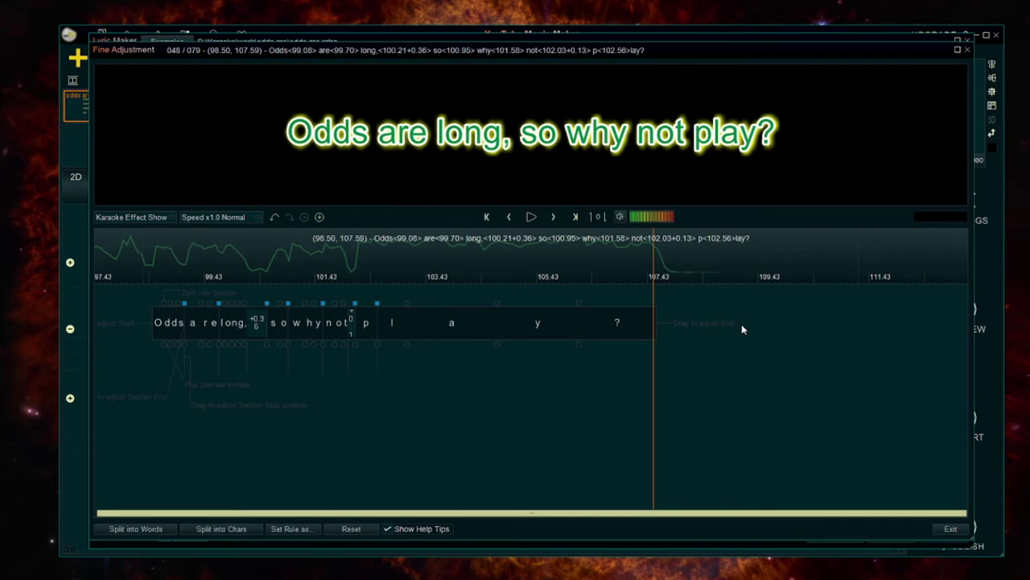
{"action": "key", "text": "Escape"}
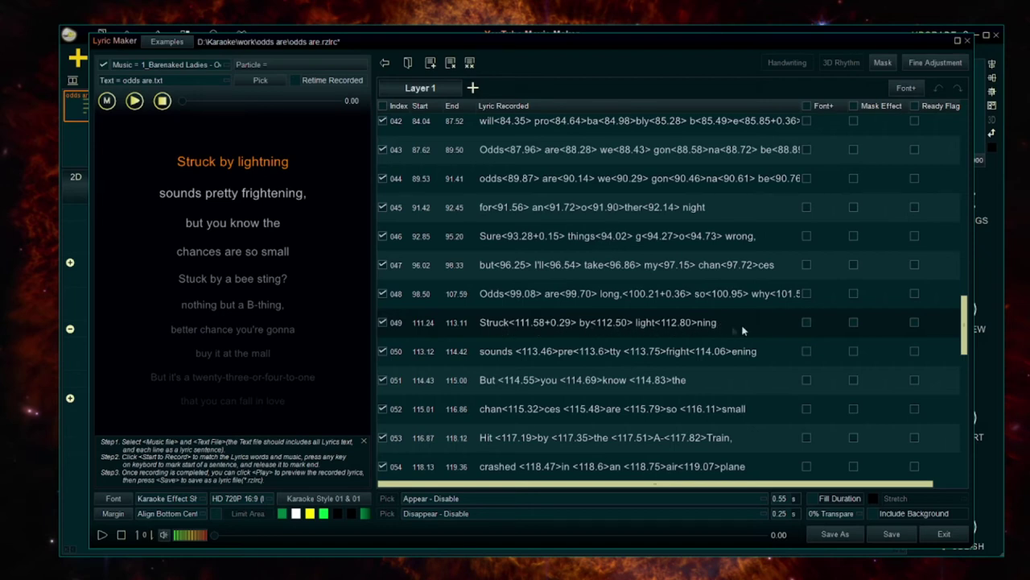
Open line 49 in Timeline Mode fine adjustment, split "by" between its letters, try an earlier end for b and undo that move
{"action": "left_click", "coordinate": [936, 63]}
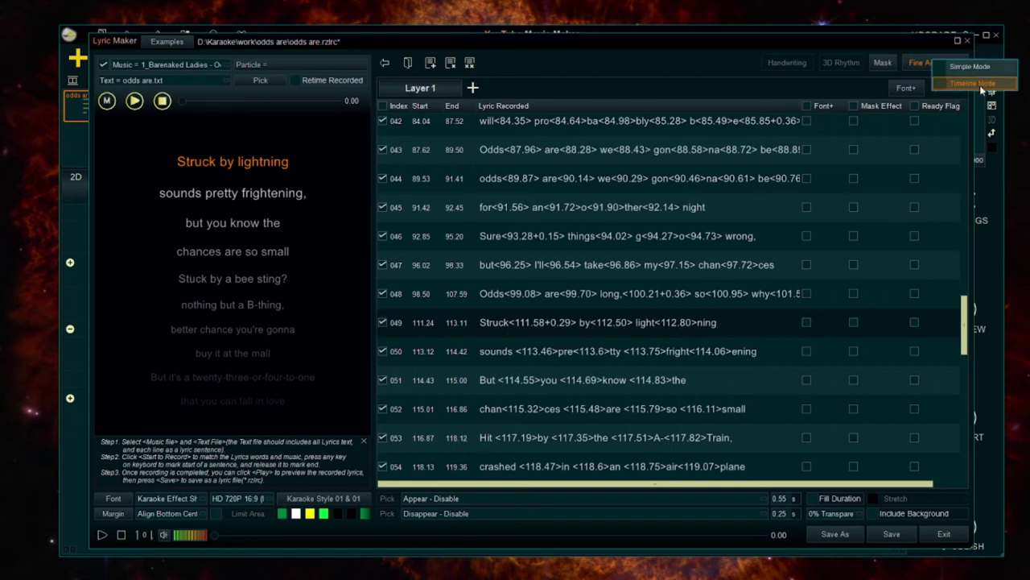
{"action": "left_click", "coordinate": [979, 84]}
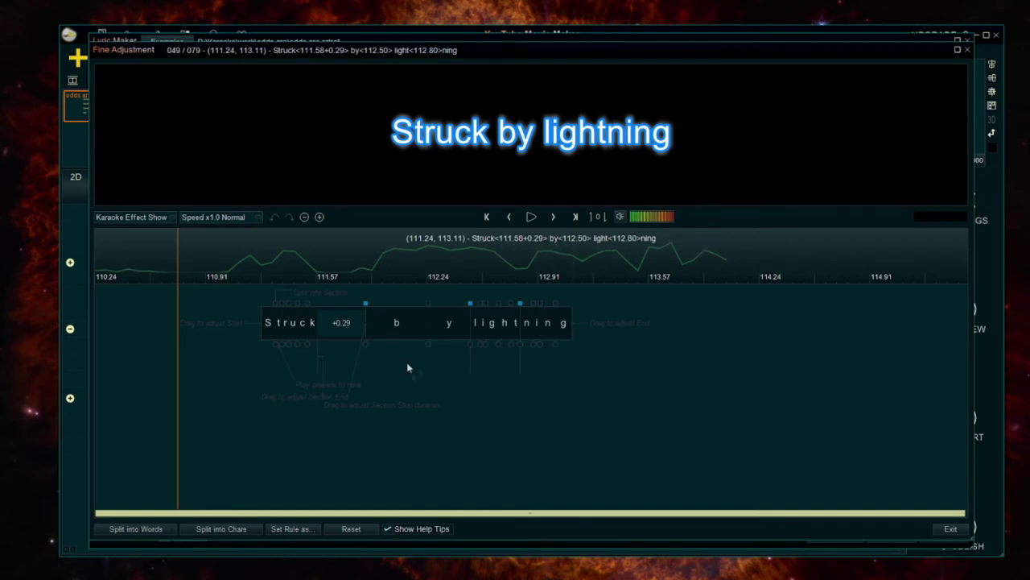
{"action": "left_click", "coordinate": [428, 304]}
{"action": "mouse_move", "coordinate": [428, 322]}
{"action": "left_mouse_down"}
{"action": "mouse_move", "coordinate": [386, 322]}
{"action": "mouse_move", "coordinate": [403, 320]}
{"action": "left_mouse_up"}
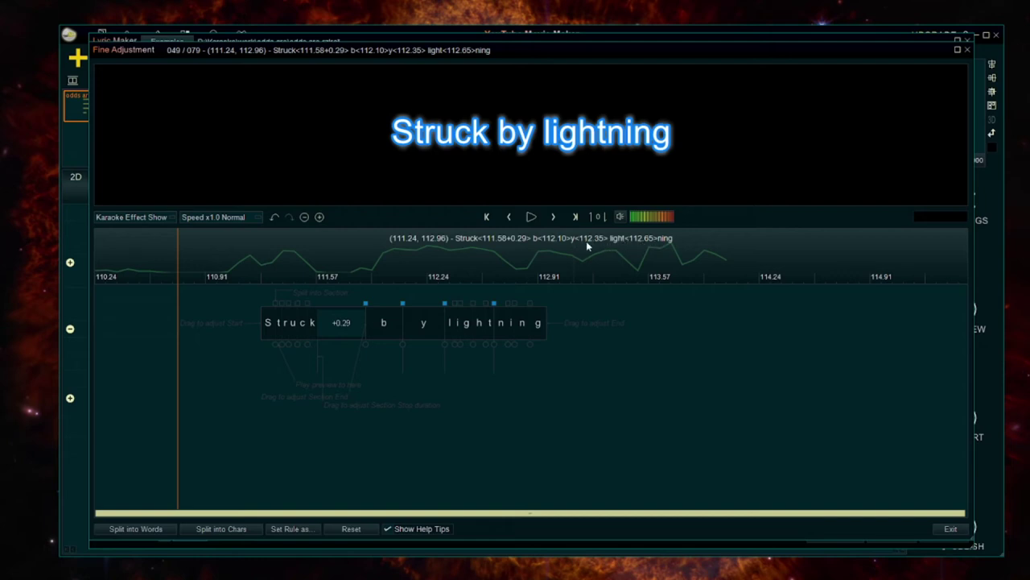
{"action": "left_click", "coordinate": [540, 251]}
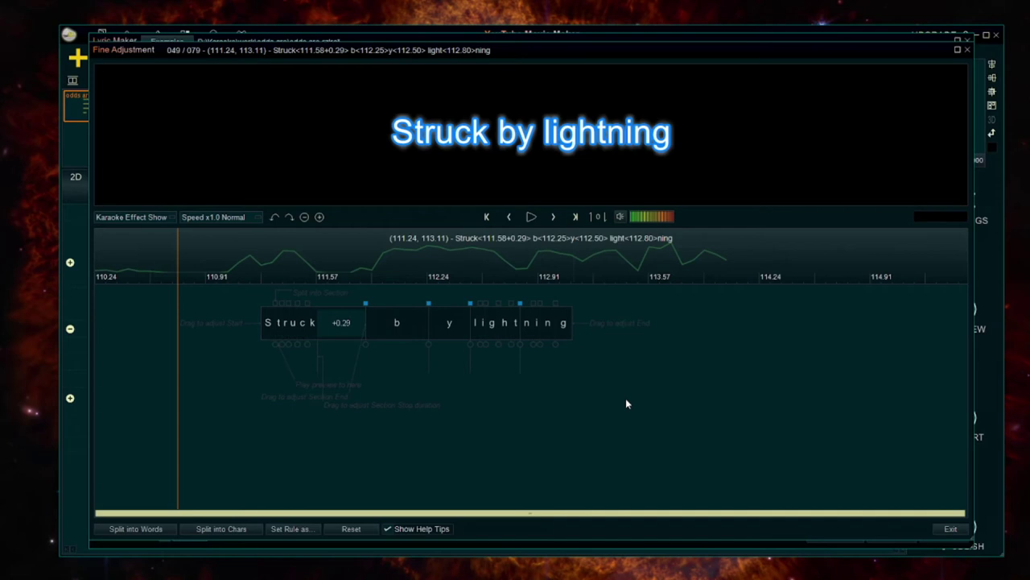
Edit line 49's recorded text so the b of "by" ends at 112.10, and play the line in Timeline Mode fine adjustment
{"action": "left_click", "coordinate": [960, 529]}
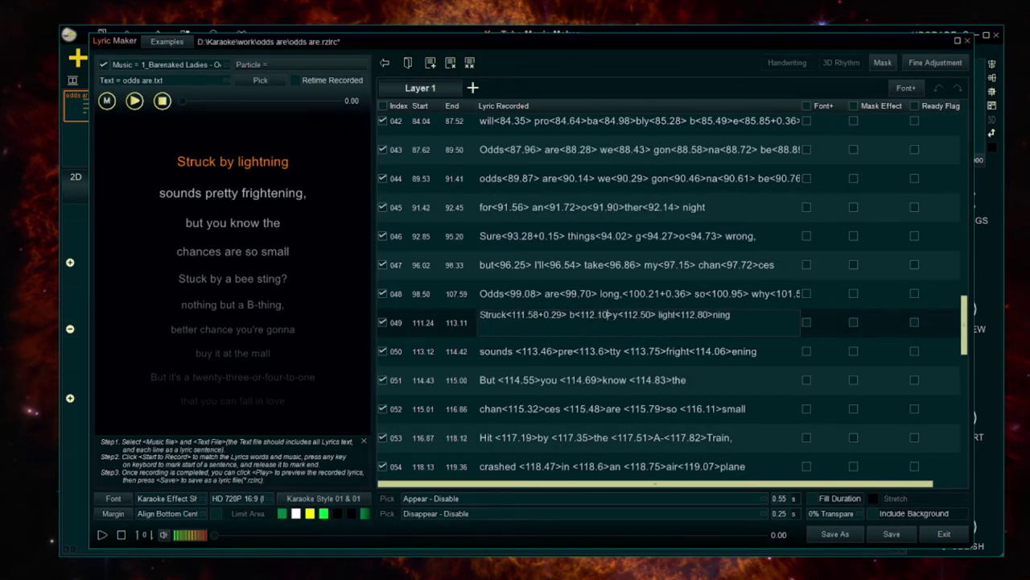
{"action": "key", "text": "Escape"}
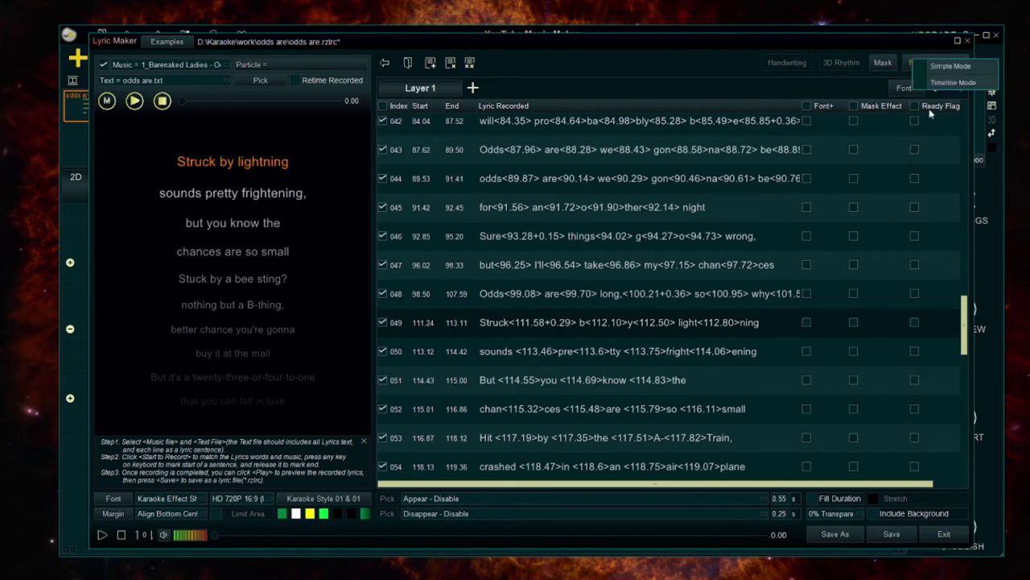
{"action": "left_click", "coordinate": [937, 63]}
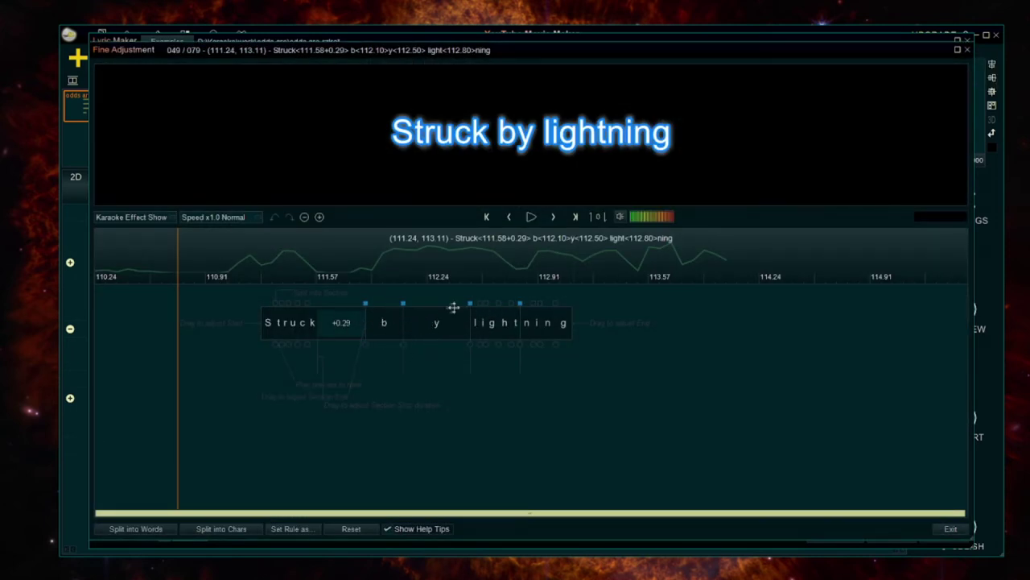
{"action": "left_click", "coordinate": [532, 216]}
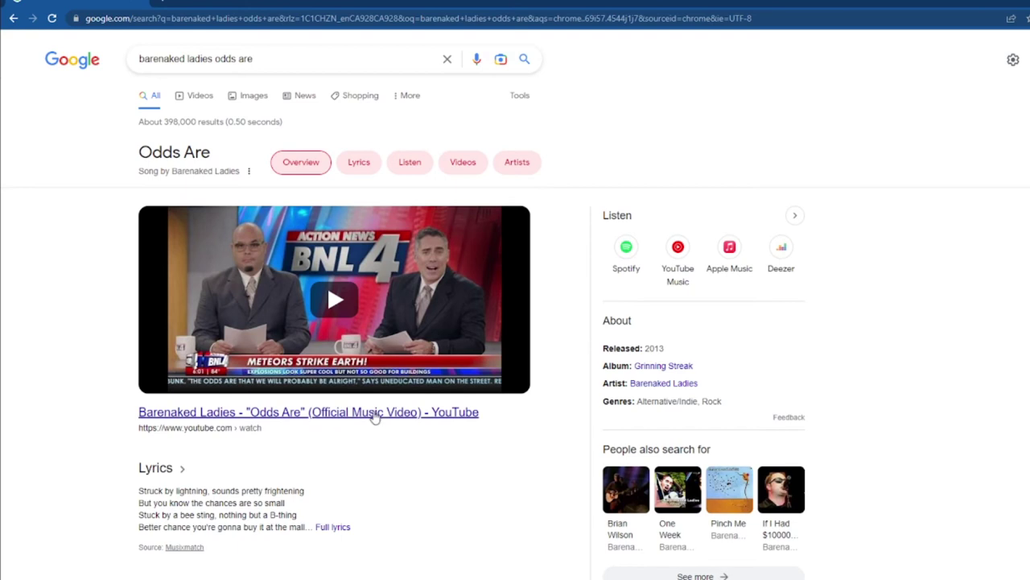
Copy the official "Odds Are" YouTube video link in the browser and review the grabbed video's format variants in JDownloader 2, keeping the 1080p H264 MP4
{"action": "right_click", "coordinate": [376, 412]}
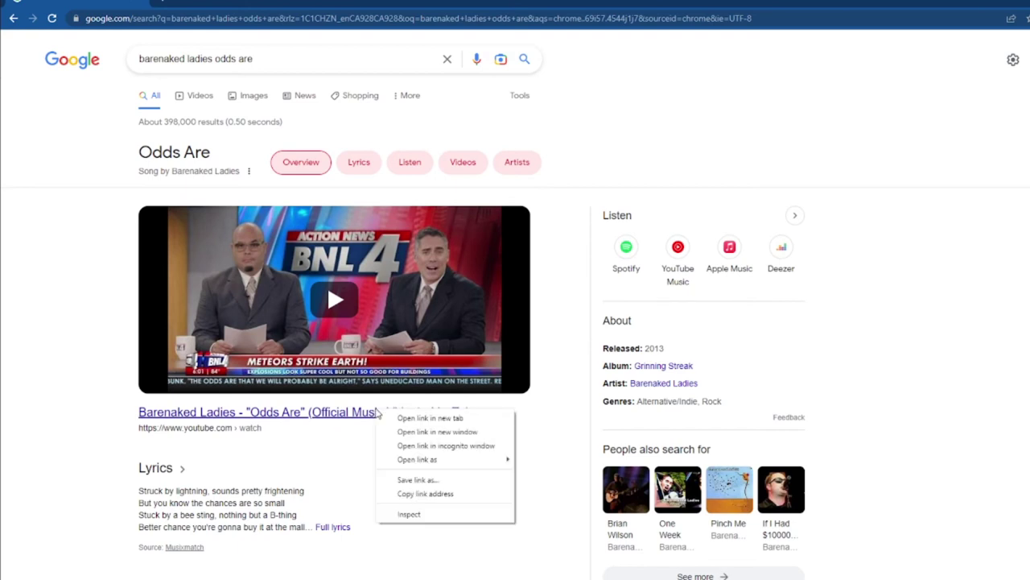
{"action": "left_click", "coordinate": [448, 495]}
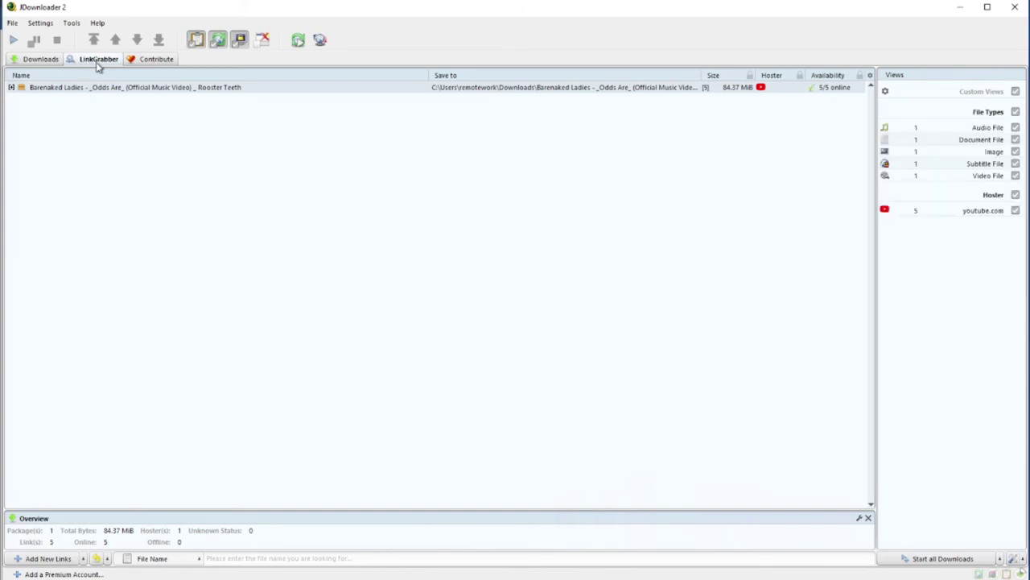
{"action": "left_click", "coordinate": [11, 87]}
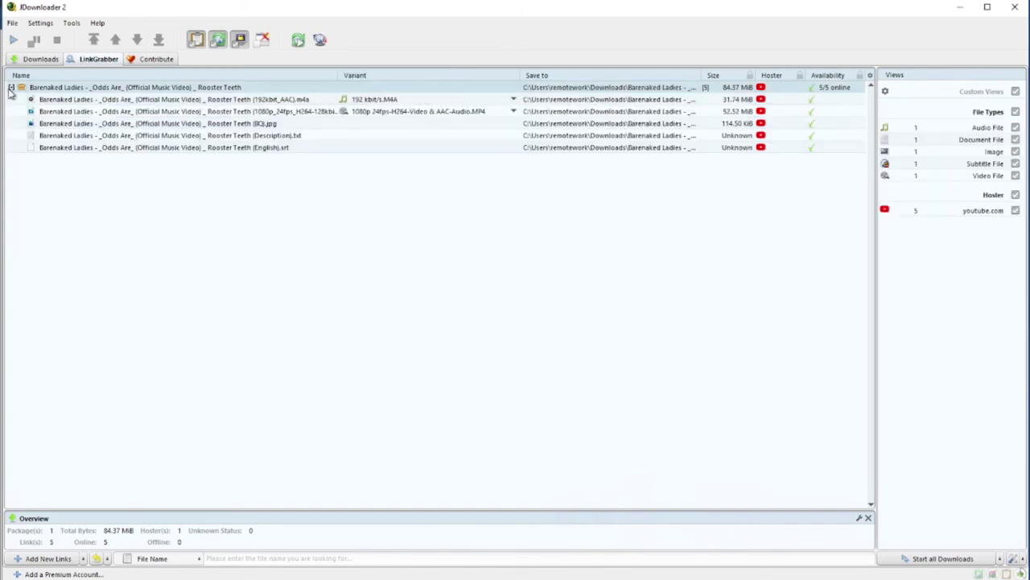
{"action": "left_click", "coordinate": [513, 112]}
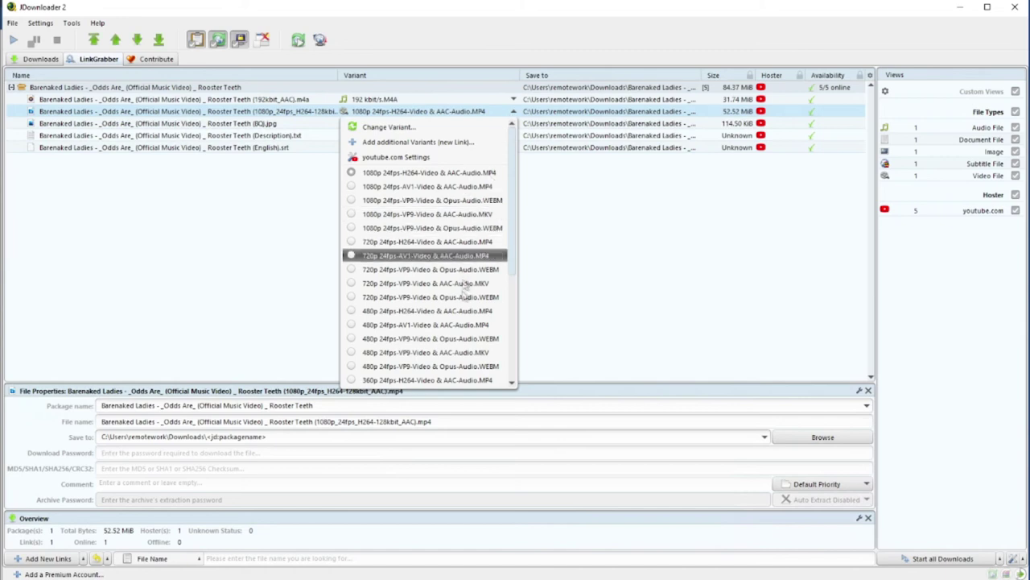
{"action": "left_click", "coordinate": [201, 113]}
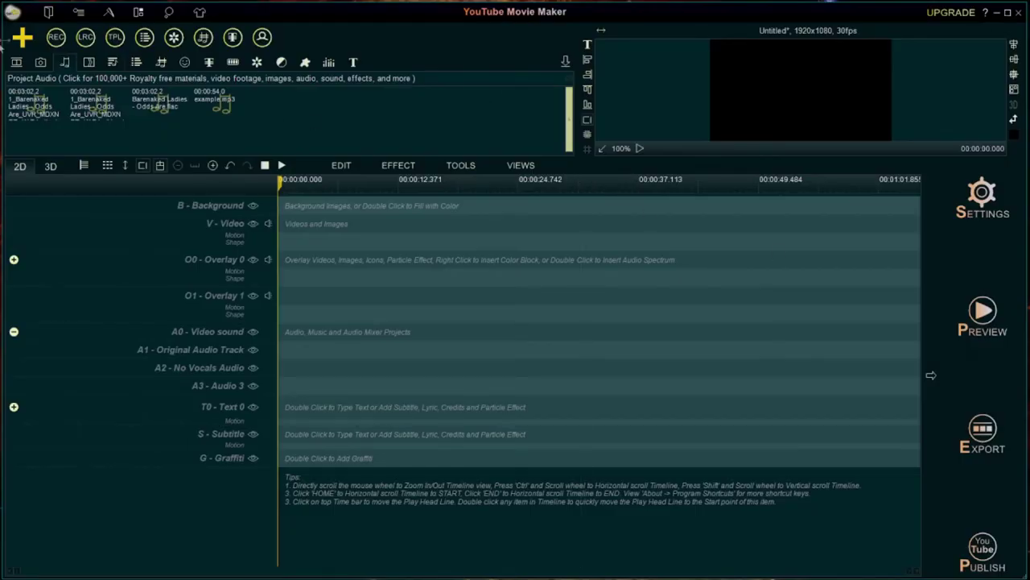
In YouTube Movie Maker, add the 1080p "Odds Are" official music video MP4 from the odds are folder to the project
{"action": "left_click", "coordinate": [21, 37]}
{"action": "left_click", "coordinate": [111, 63]}
{"action": "left_click", "coordinate": [429, 248]}
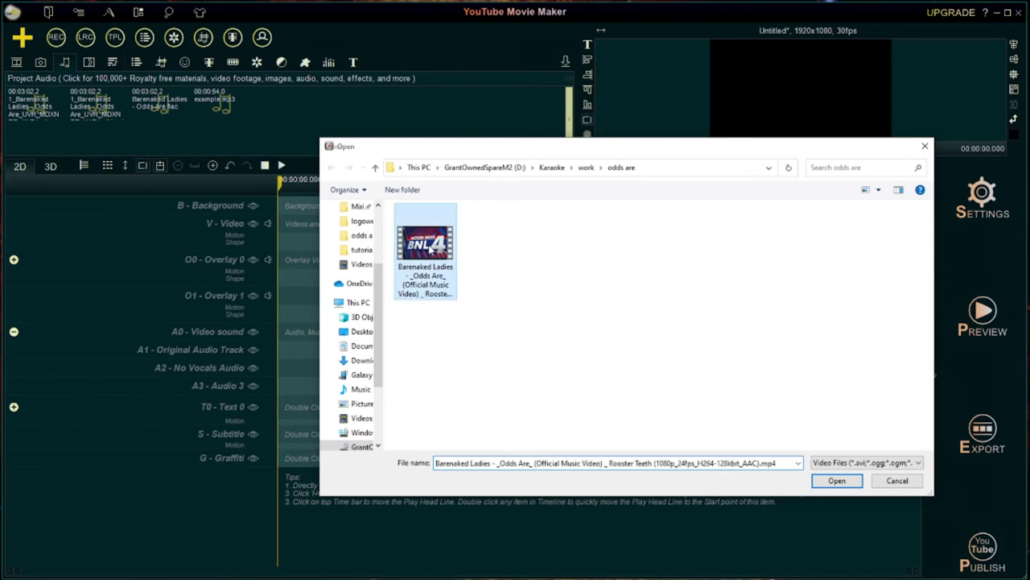
{"action": "double_click", "coordinate": [430, 248]}
Place the music video at the start of the Video track with that track's audio disabled, and its sound on the A0 - Video sound track
{"action": "left_click_drag", "start_coordinate": [20, 105], "coordinate": [298, 225]}
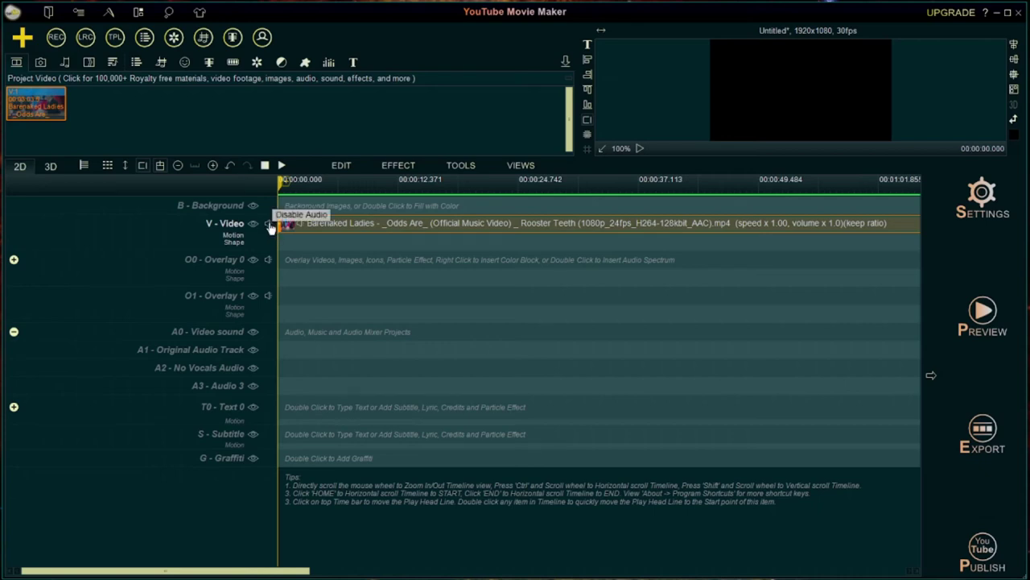
{"action": "left_click", "coordinate": [269, 224]}
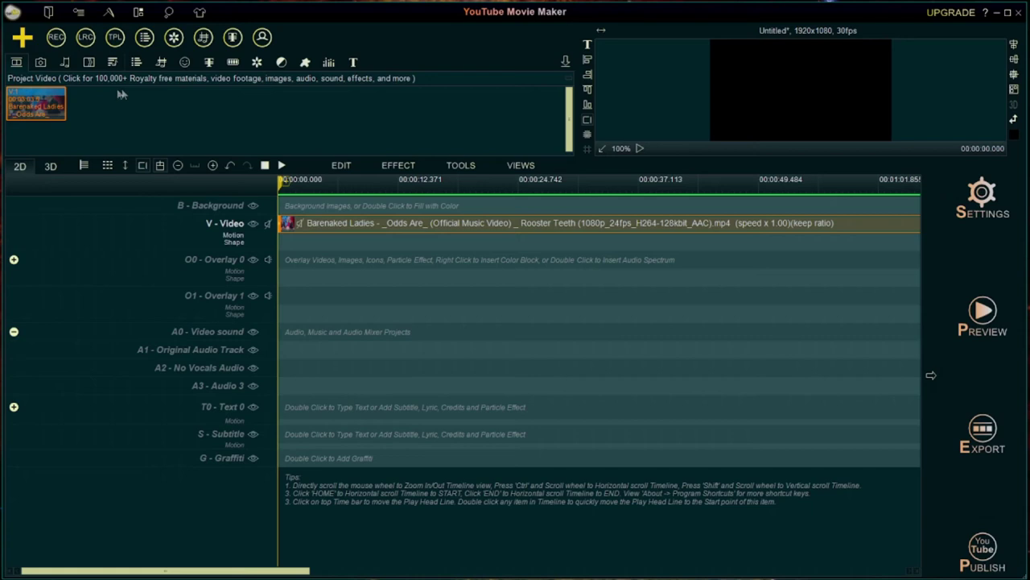
{"action": "mouse_move", "coordinate": [19, 107]}
{"action": "left_mouse_down"}
{"action": "mouse_move", "coordinate": [188, 202]}
{"action": "mouse_move", "coordinate": [223, 293]}
{"action": "mouse_move", "coordinate": [299, 323]}
{"action": "mouse_move", "coordinate": [306, 343]}
{"action": "mouse_move", "coordinate": [279, 334]}
{"action": "left_mouse_up"}
{"action": "left_click_drag", "start_coordinate": [392, 336], "coordinate": [430, 331]}
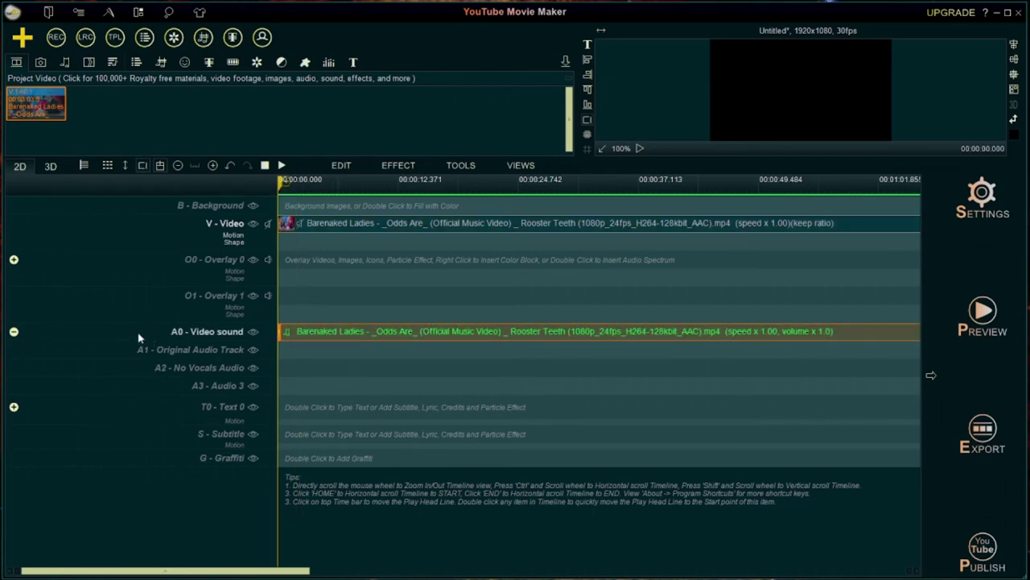
Create waveform data for the A0 - Video sound clip and place the instrumental WAV at the start of the A2 - No Vocals Audio track
{"action": "right_click", "coordinate": [426, 337]}
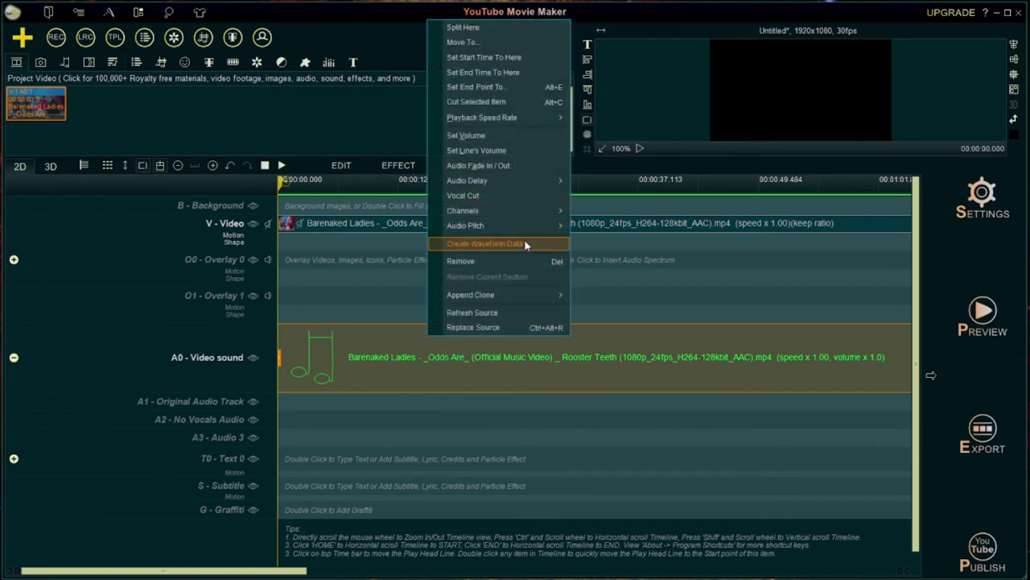
{"action": "left_click", "coordinate": [526, 245]}
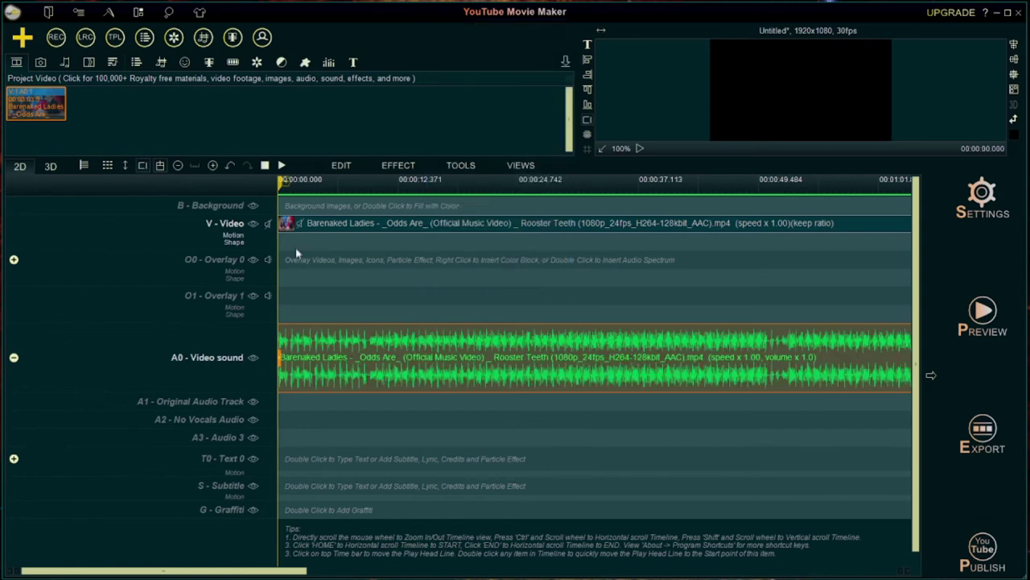
{"action": "left_click", "coordinate": [64, 62]}
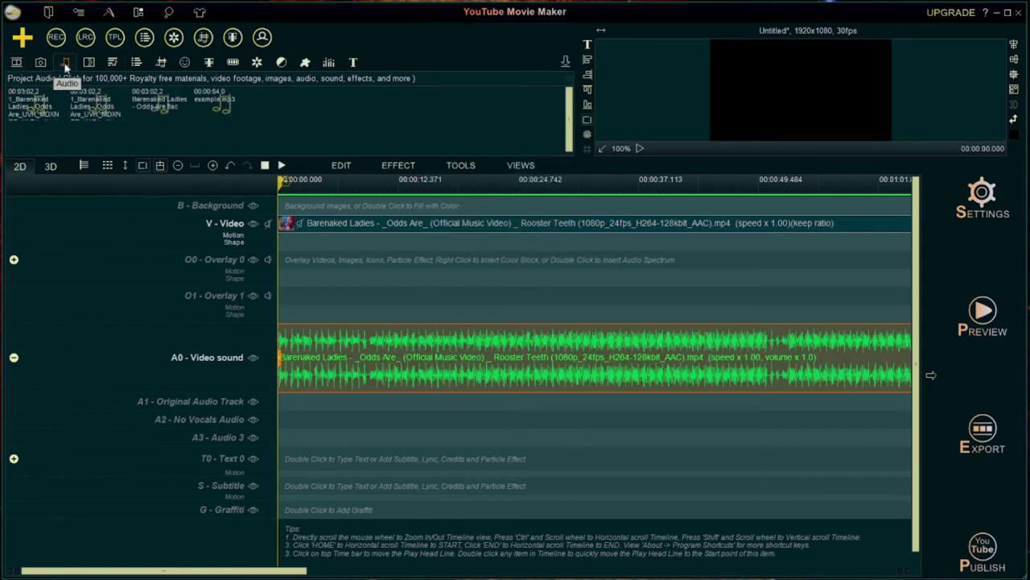
{"action": "left_click_drag", "start_coordinate": [49, 102], "coordinate": [283, 419]}
{"action": "left_click_drag", "start_coordinate": [129, 428], "coordinate": [132, 498]}
Compare the A0 and A2 waveforms near the song's start and play the opening seconds to check that both audio tracks are in sync
{"action": "scroll", "coordinate": [353, 481], "scroll_direction": "up", "scroll_amount": 3}
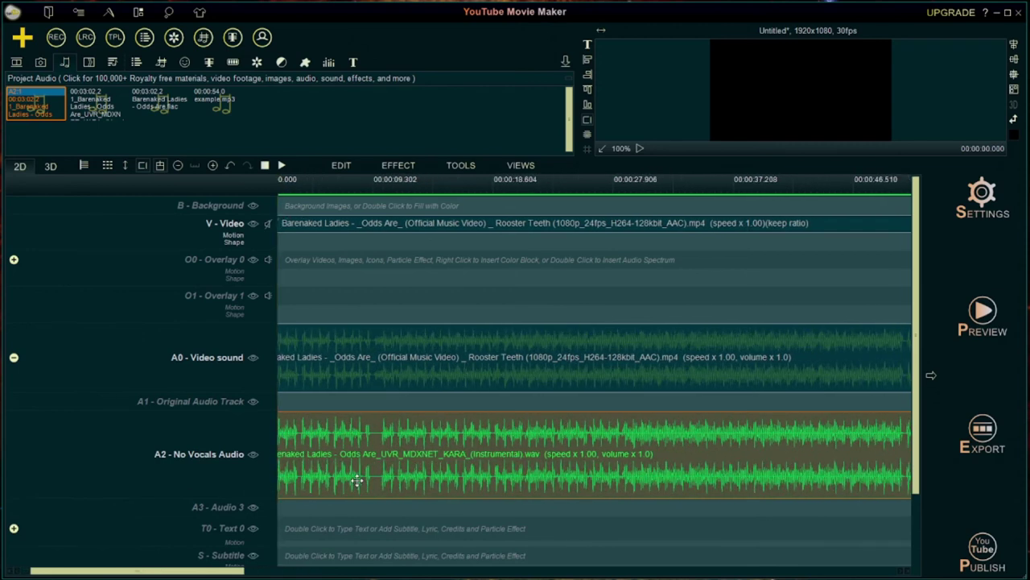
{"action": "scroll", "coordinate": [353, 481], "scroll_direction": "up", "scroll_amount": 2}
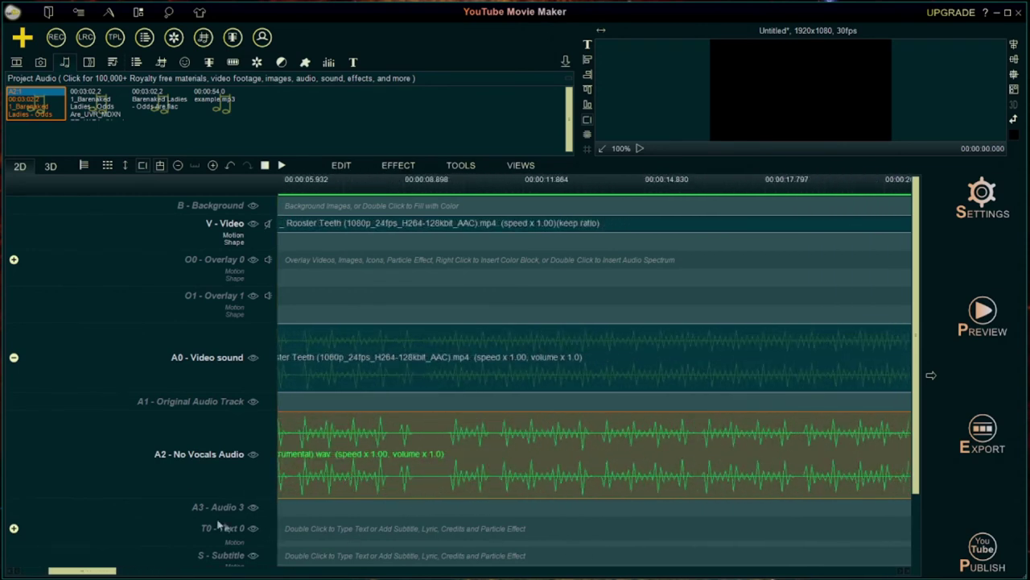
{"action": "left_click_drag", "start_coordinate": [76, 573], "coordinate": [48, 573]}
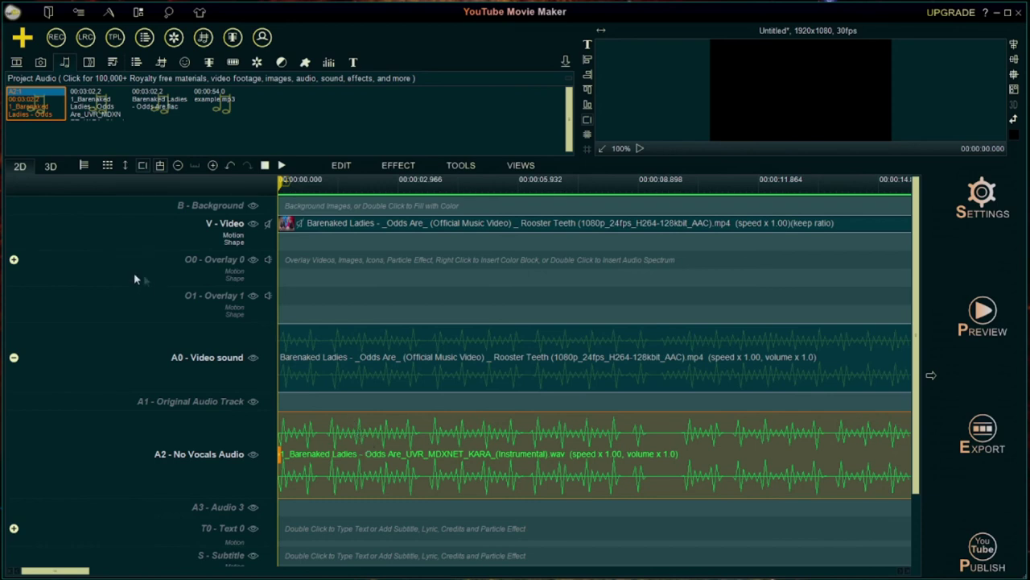
{"action": "left_click", "coordinate": [281, 167]}
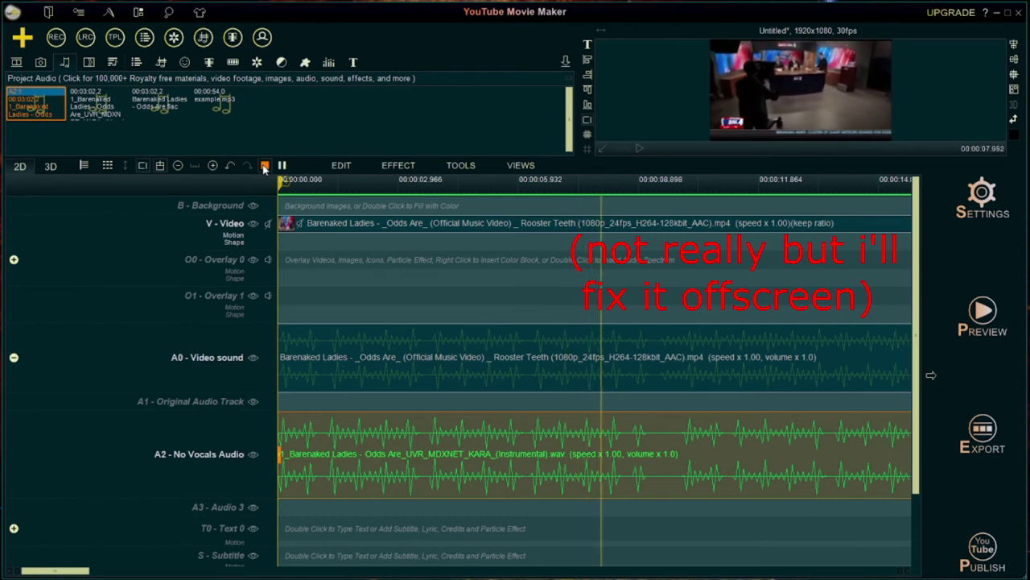
{"action": "left_click", "coordinate": [264, 165]}
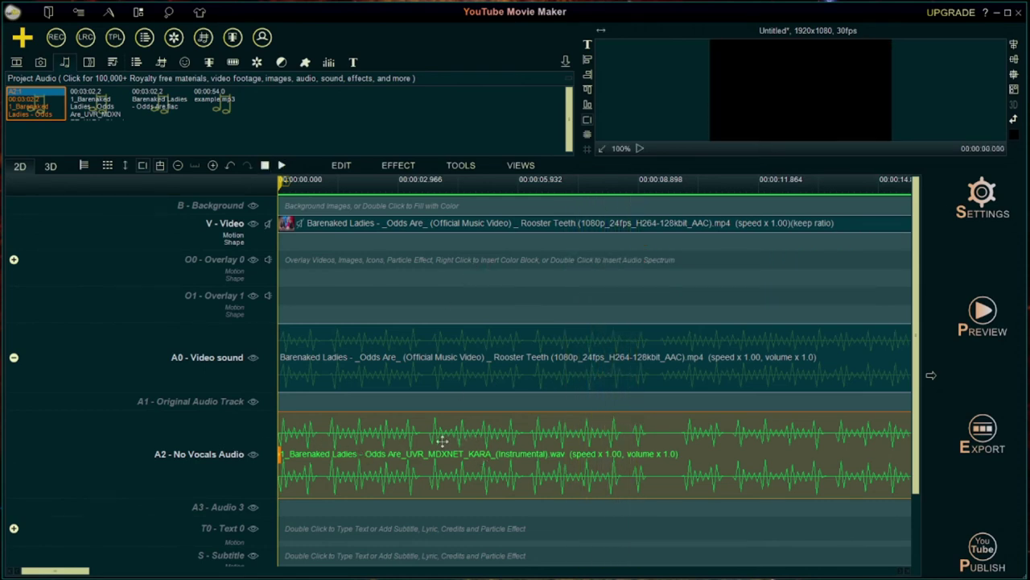
Place the odds are.rzlrc lyric file at the start of the T0 - Text 0 track
{"action": "scroll", "coordinate": [917, 359], "scroll_direction": "down", "scroll_amount": 2}
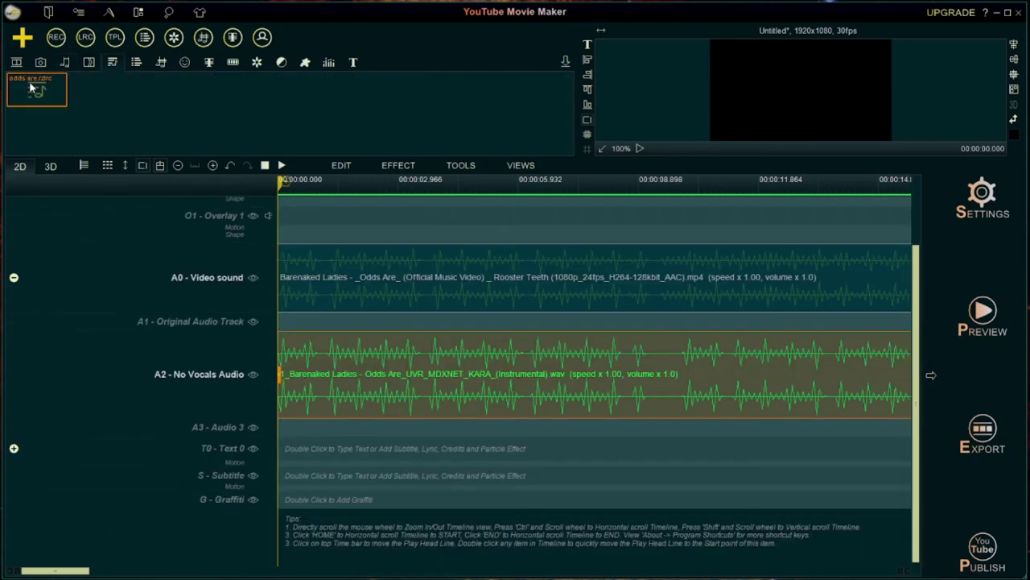
{"action": "left_click_drag", "start_coordinate": [332, 344], "coordinate": [288, 448]}
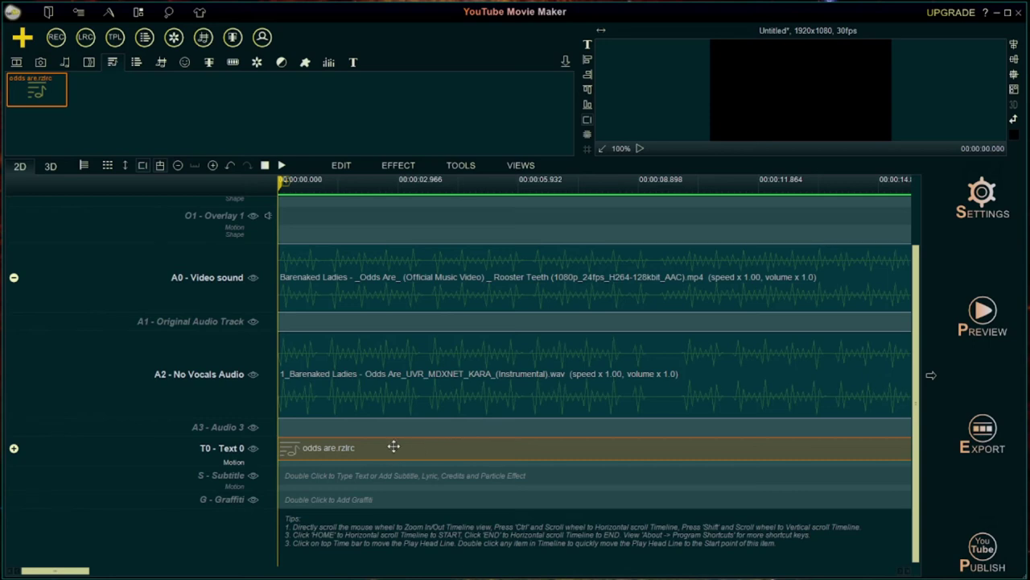
{"action": "left_click_drag", "start_coordinate": [916, 409], "coordinate": [888, 287]}
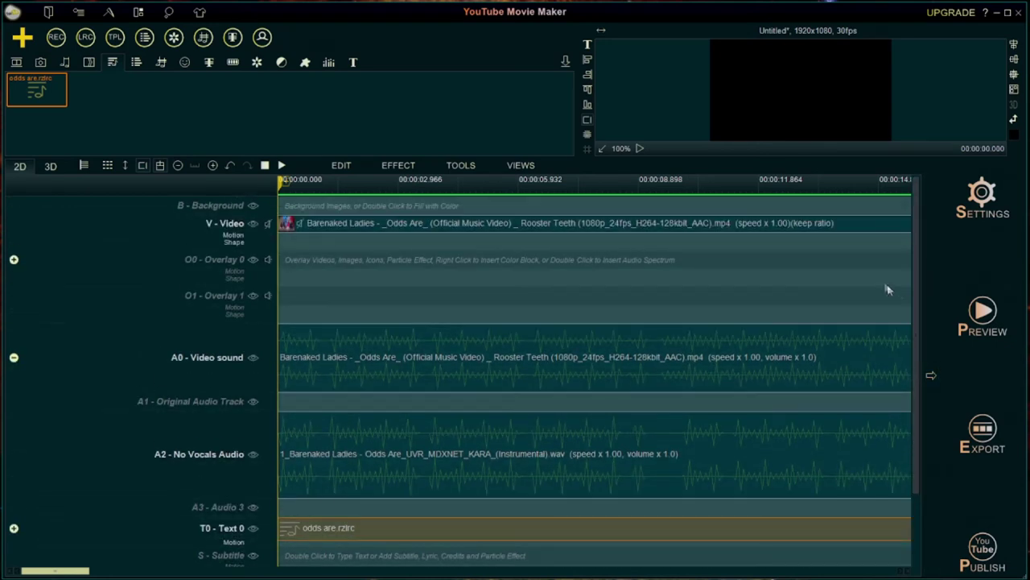
Insert a gap ahead of the music video on the Video track and shorten it to about 2.5 s
{"action": "left_click", "coordinate": [324, 226]}
{"action": "left_click_drag", "start_coordinate": [325, 225], "coordinate": [409, 224]}
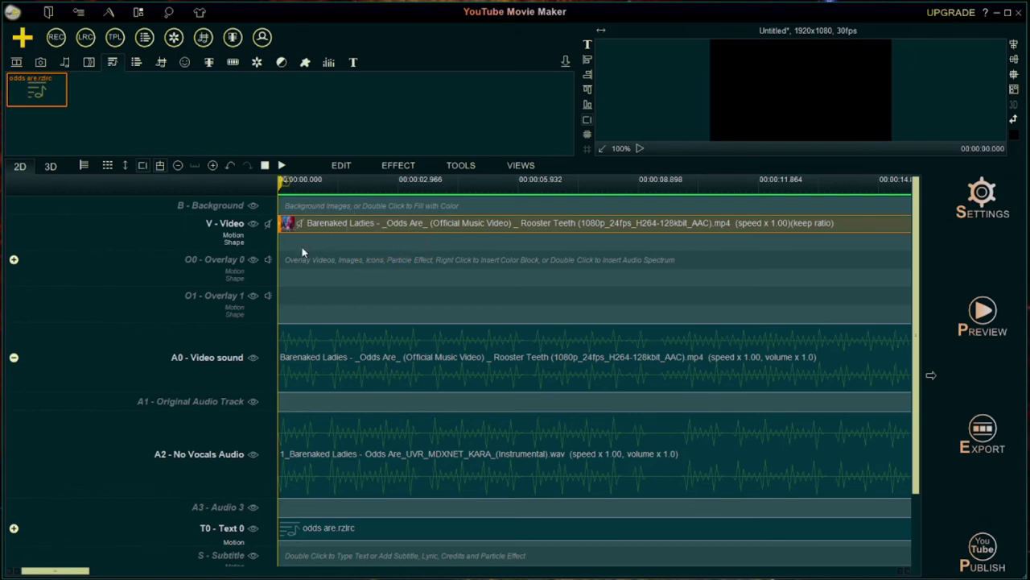
{"action": "right_click", "coordinate": [320, 224]}
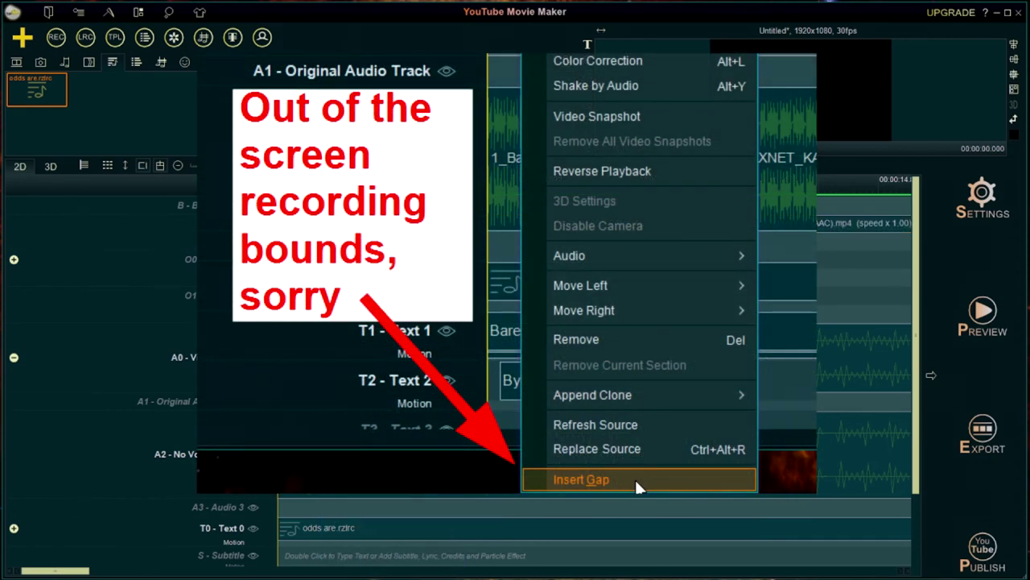
{"action": "left_click", "coordinate": [636, 480]}
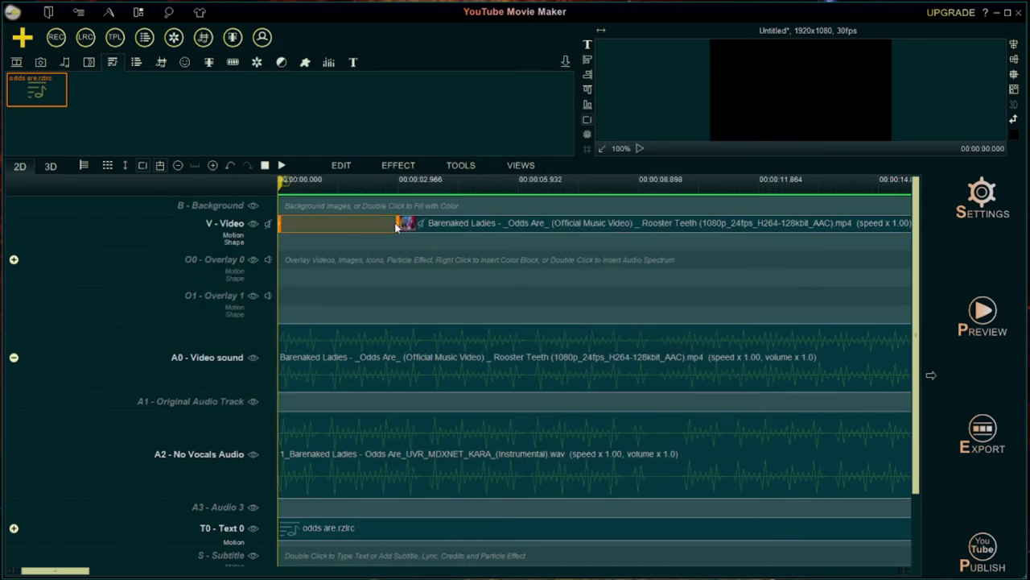
{"action": "left_click_drag", "start_coordinate": [396, 223], "coordinate": [355, 224]}
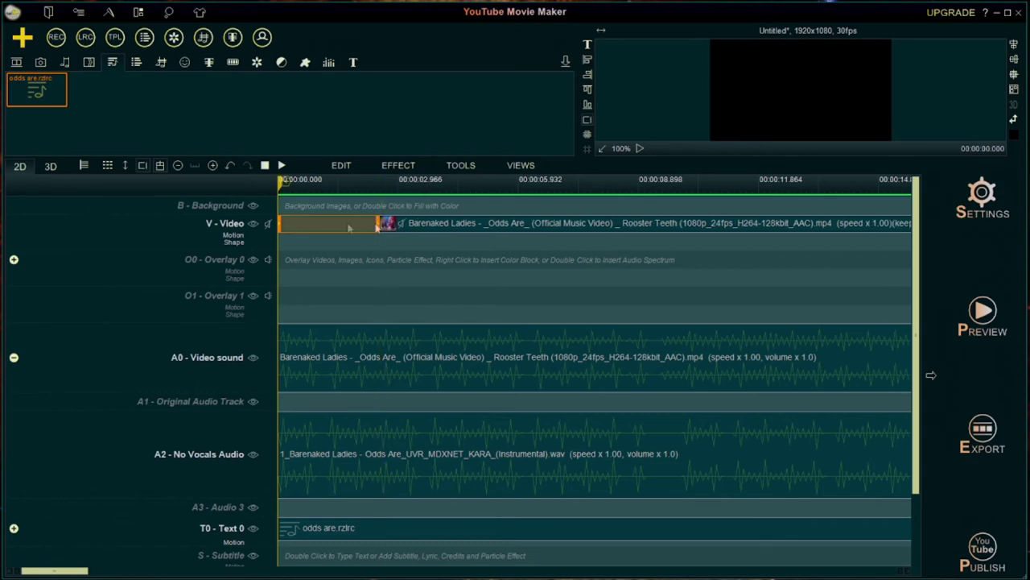
Set the end point of the gap on the Video track to 00:00:00 and 10 ms
{"action": "right_click", "coordinate": [330, 225]}
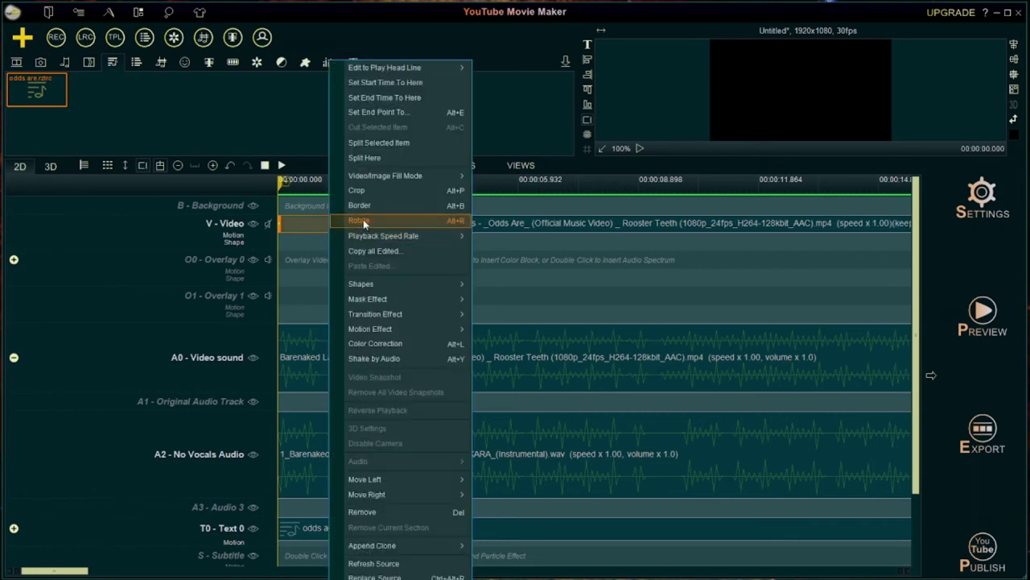
{"action": "left_click", "coordinate": [388, 112]}
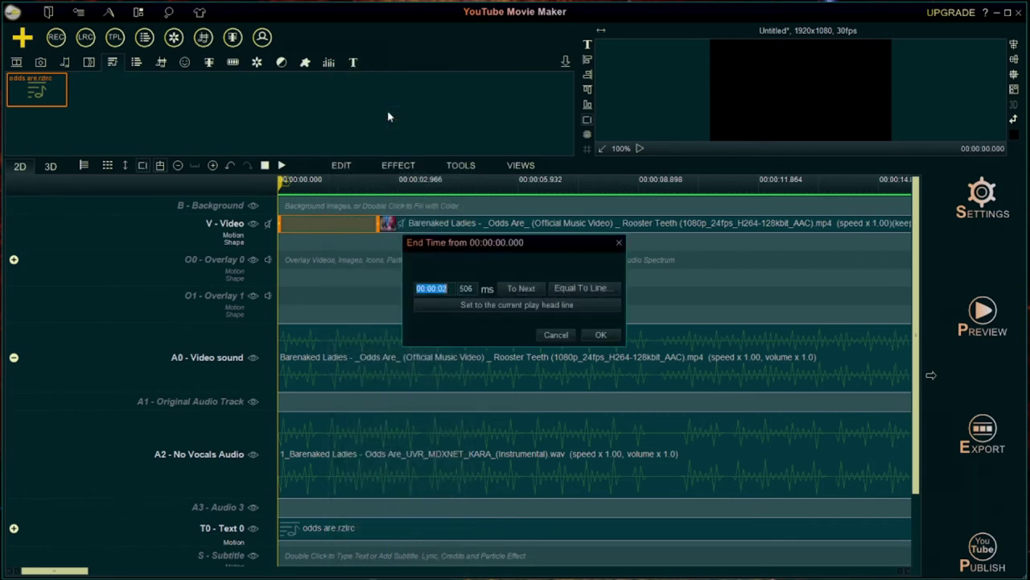
{"action": "key", "text": "Home"}
{"action": "type", "text": "000000"}
{"action": "key", "text": "Tab"}
{"action": "type", "text": "10"}
{"action": "left_click", "coordinate": [601, 334]}
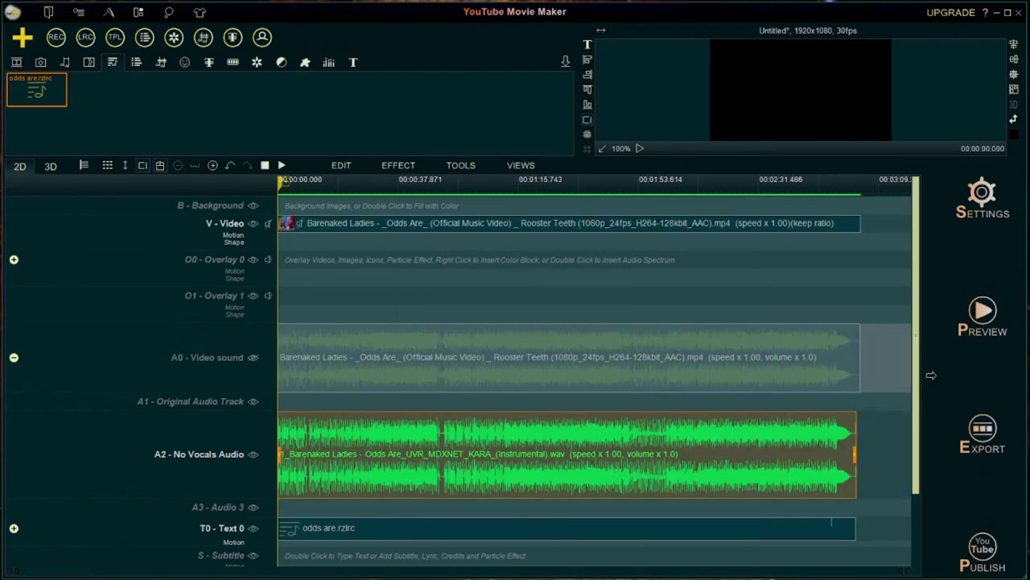
Save the project as "odds are" in the odds are work folder
{"action": "left_click", "coordinate": [48, 13]}
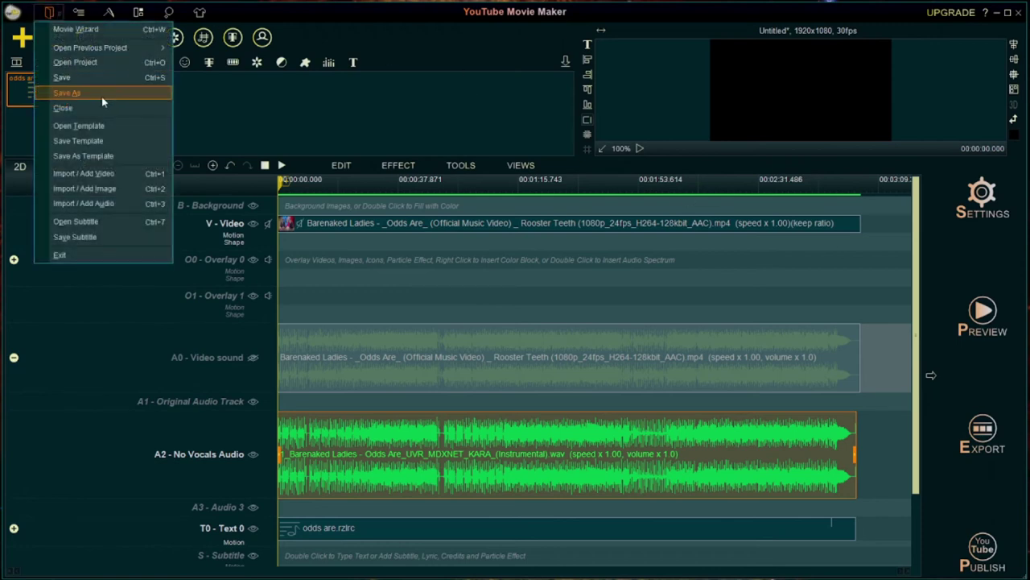
{"action": "left_click", "coordinate": [101, 95]}
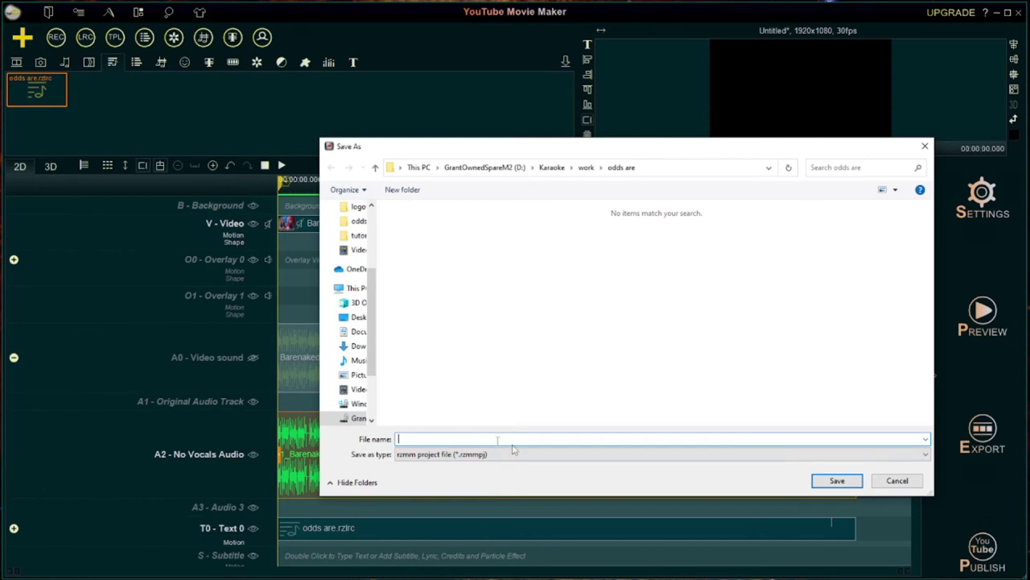
{"action": "type", "text": "odds are"}
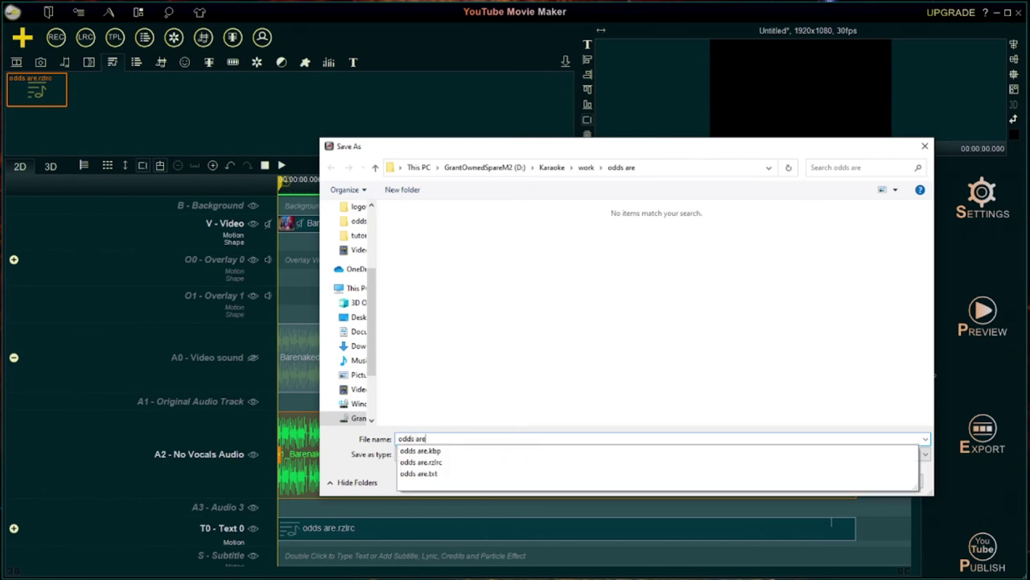
{"action": "key", "text": "Return"}
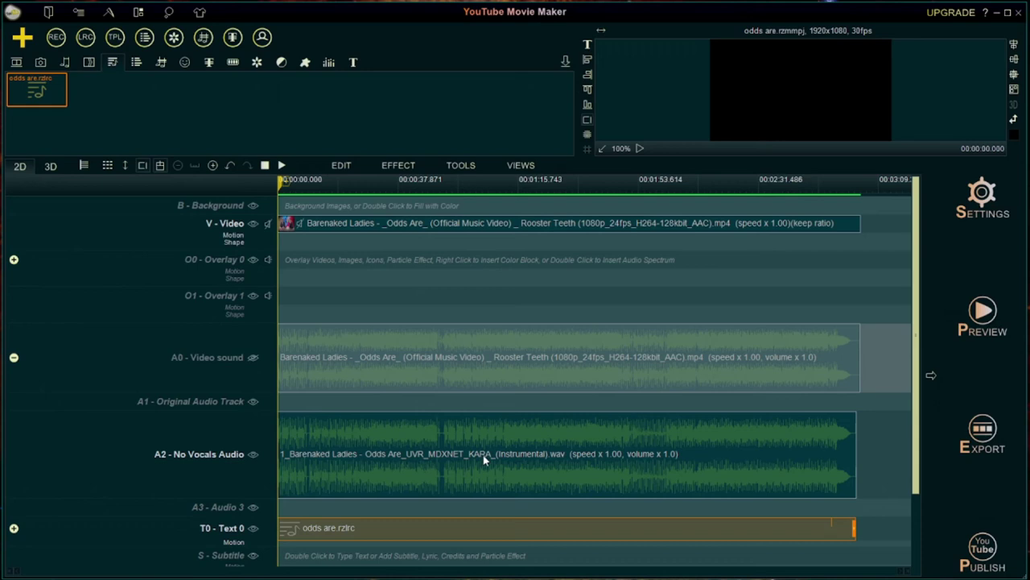
Open the odds are.rzlrc lyrics in Lyric Maker, fill the background with the official music video, and play the preview
{"action": "double_click", "coordinate": [486, 530]}
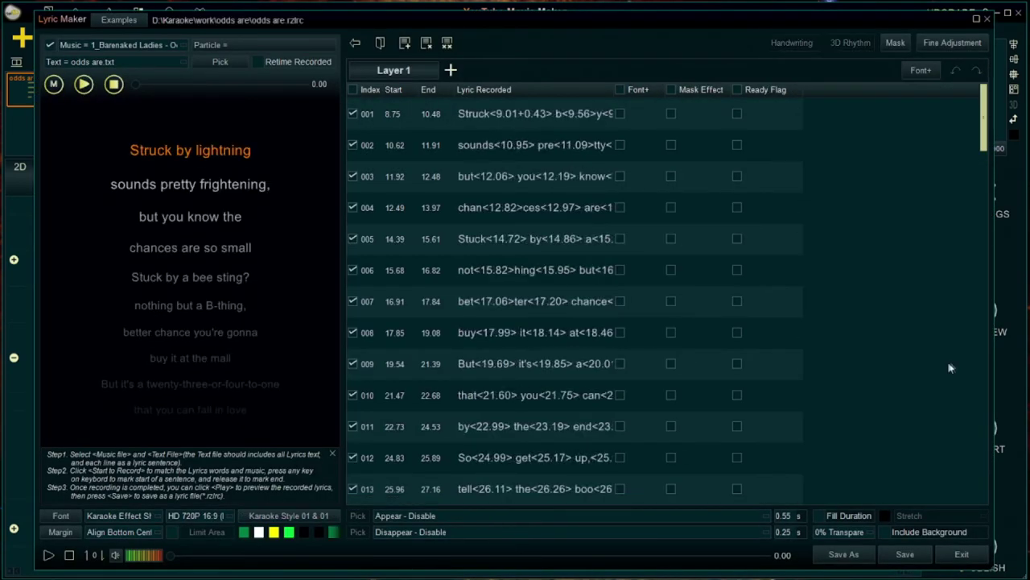
{"action": "left_click", "coordinate": [885, 519]}
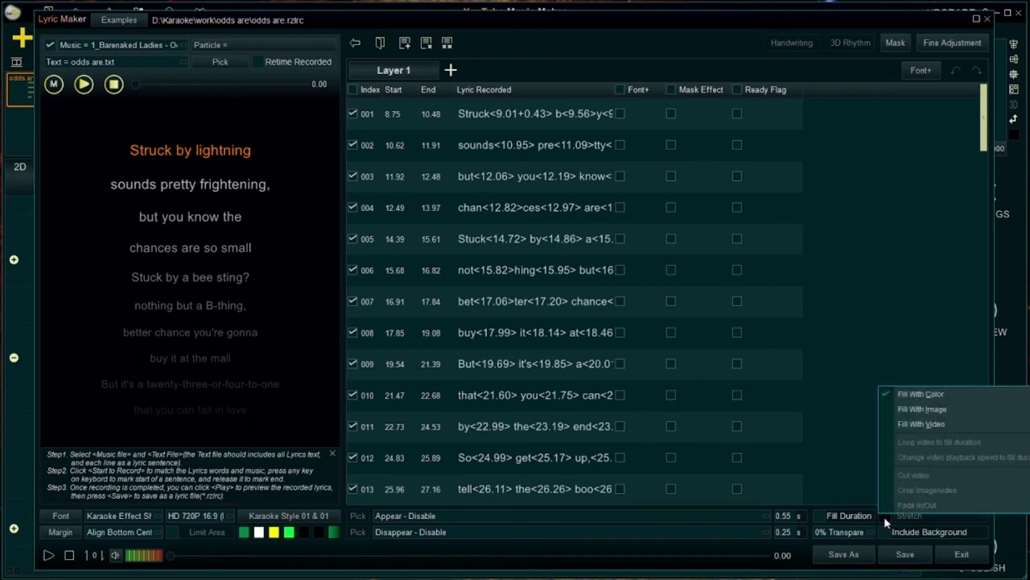
{"action": "left_click", "coordinate": [946, 426]}
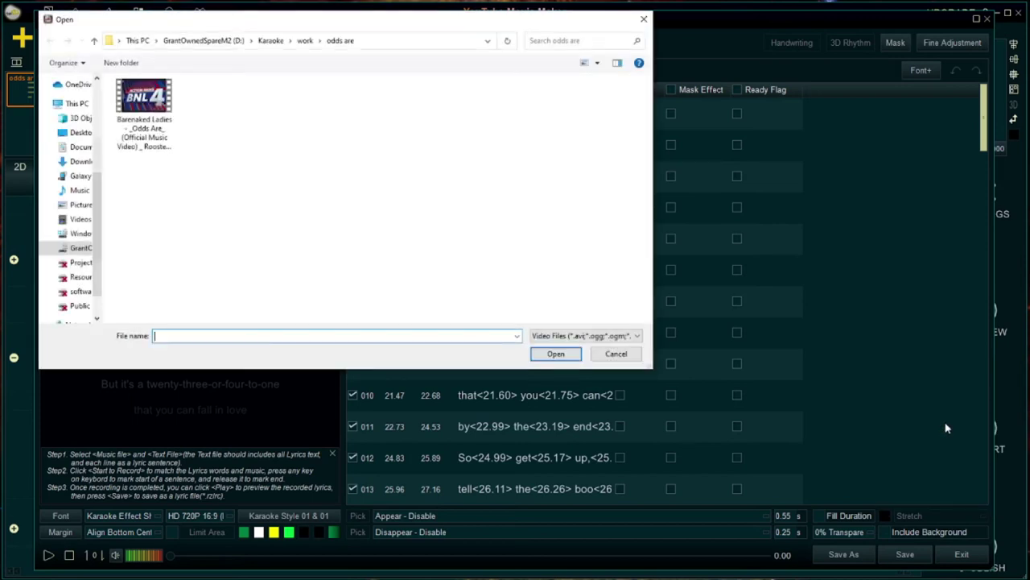
{"action": "double_click", "coordinate": [155, 107]}
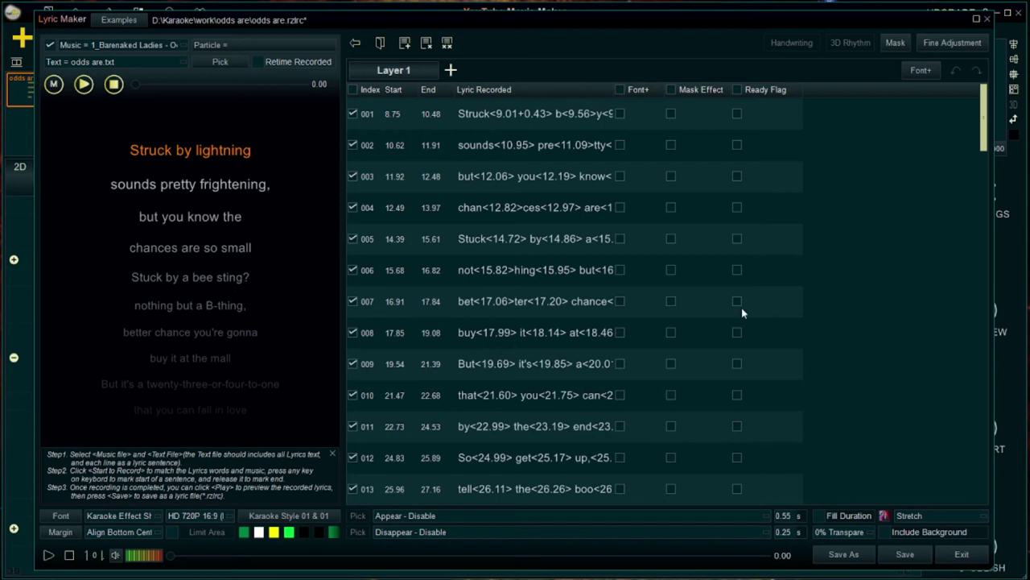
{"action": "left_click", "coordinate": [883, 516]}
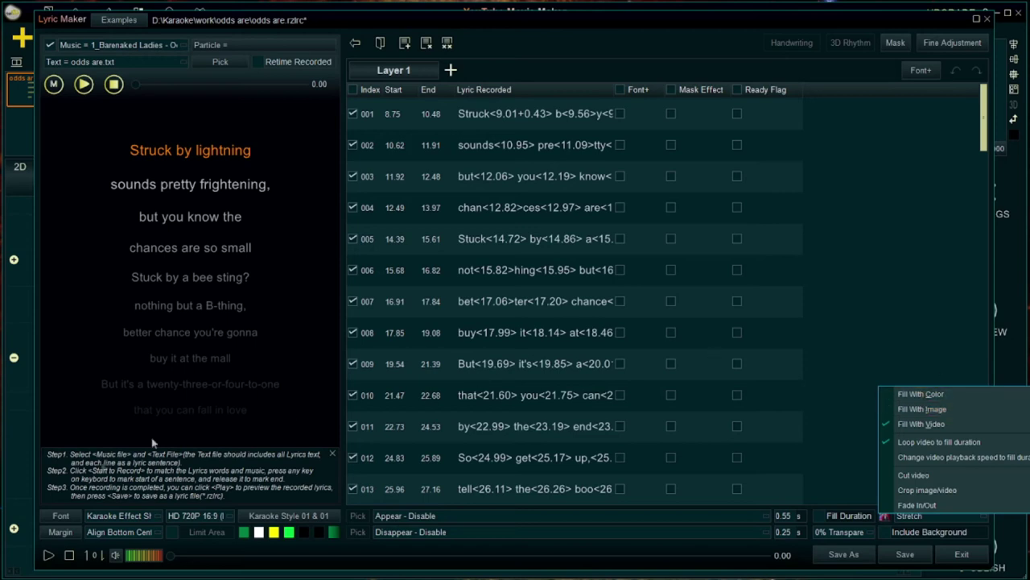
{"action": "left_click", "coordinate": [48, 554]}
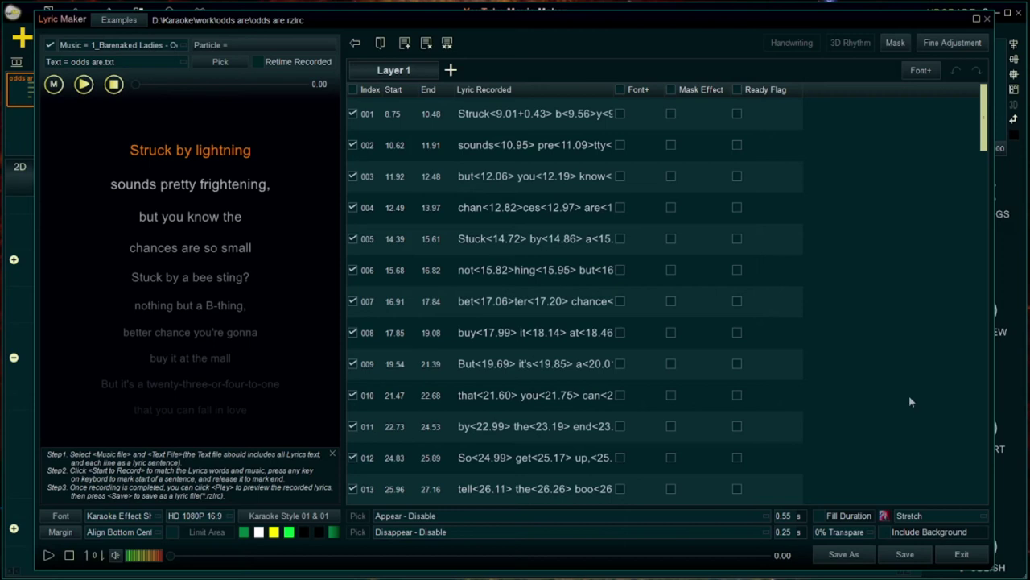
Switch the lyric display mode to Paragraphs and mark line 001 as a paragraph start, keeping Karaoke Effect as its style
{"action": "left_click", "coordinate": [133, 519]}
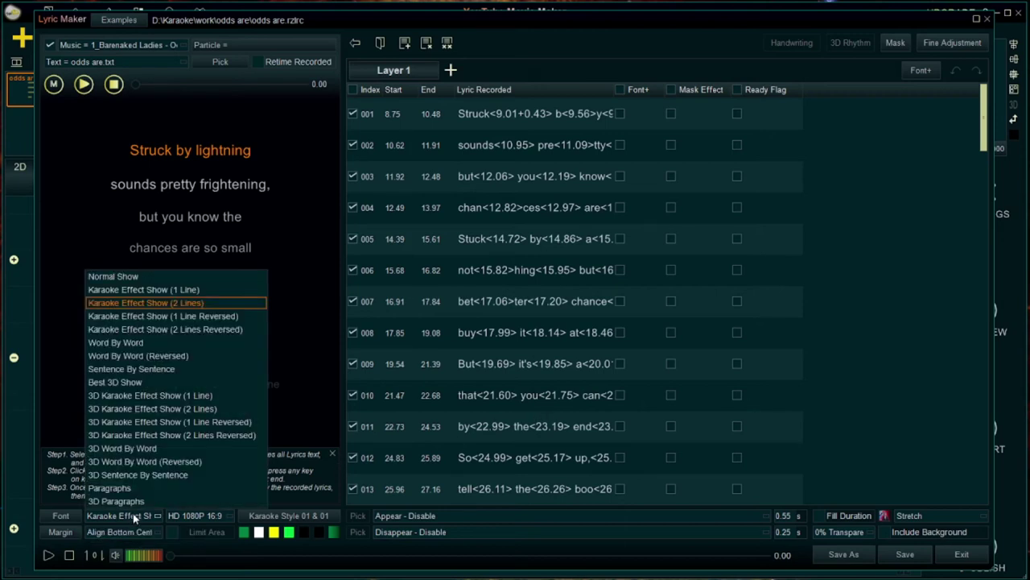
{"action": "left_click", "coordinate": [127, 488]}
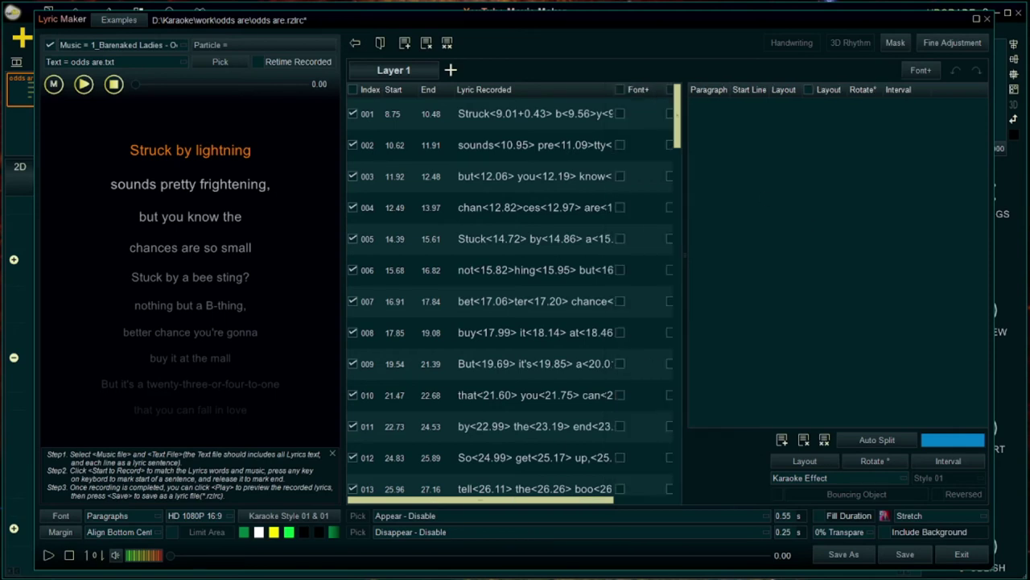
{"action": "right_click", "coordinate": [445, 106]}
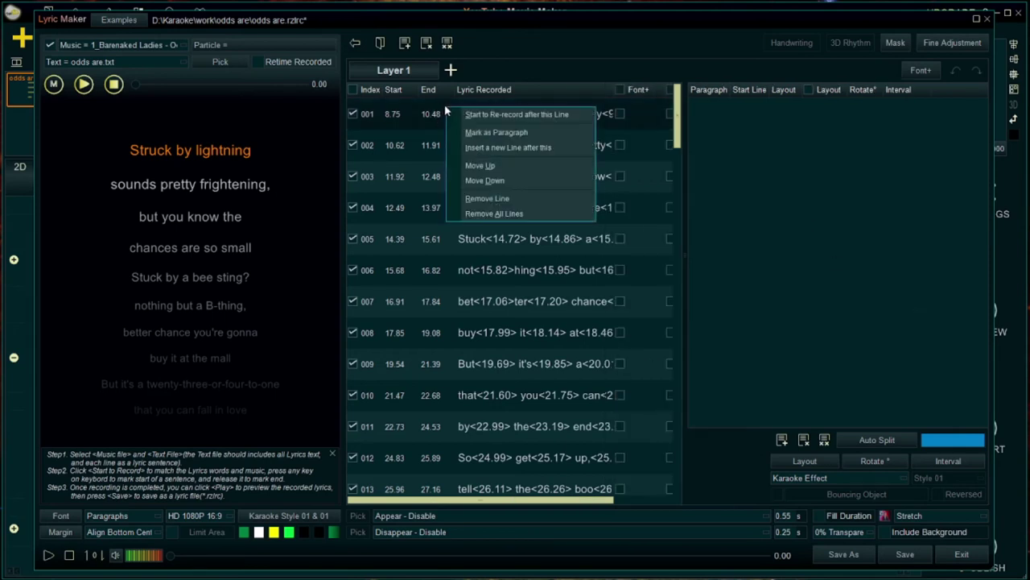
{"action": "left_click", "coordinate": [529, 135]}
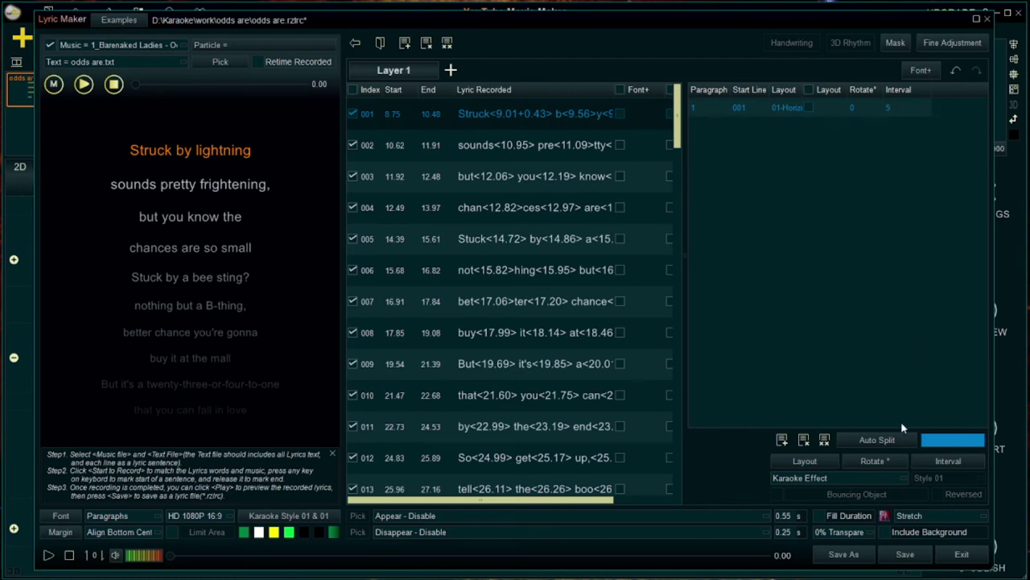
{"action": "left_click", "coordinate": [902, 480]}
{"action": "left_click", "coordinate": [889, 479]}
Mark lyric lines 005 and 009 as the starts of the second and third paragraphs
{"action": "double_click", "coordinate": [447, 239]}
{"action": "right_click", "coordinate": [411, 240]}
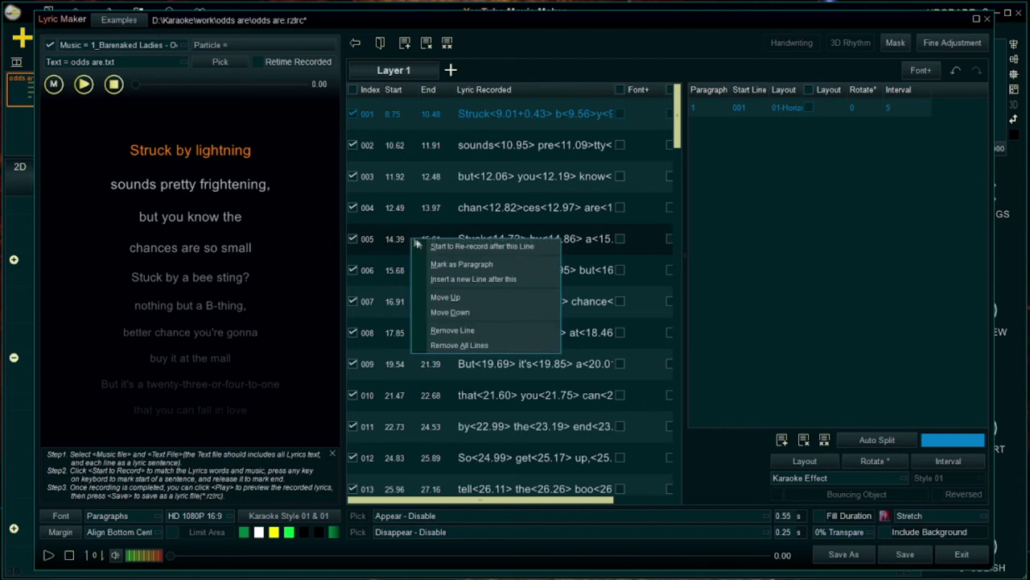
{"action": "left_click", "coordinate": [454, 264]}
{"action": "right_click", "coordinate": [432, 363]}
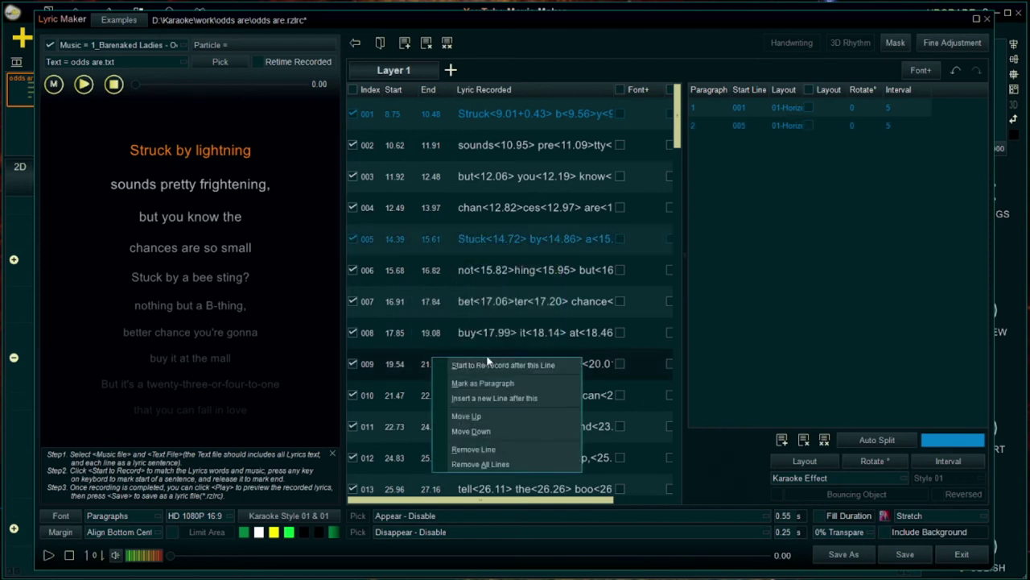
{"action": "left_click", "coordinate": [517, 384]}
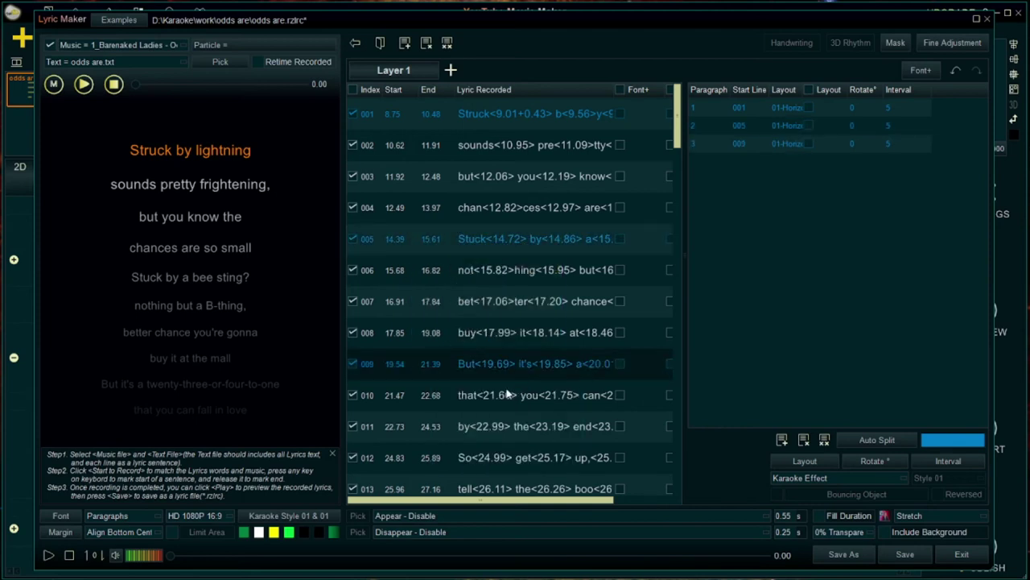
Mark lyric line 012 as the start of the fourth paragraph
{"action": "scroll", "coordinate": [507, 393], "scroll_direction": "down", "scroll_amount": 2}
{"action": "right_click", "coordinate": [441, 404]}
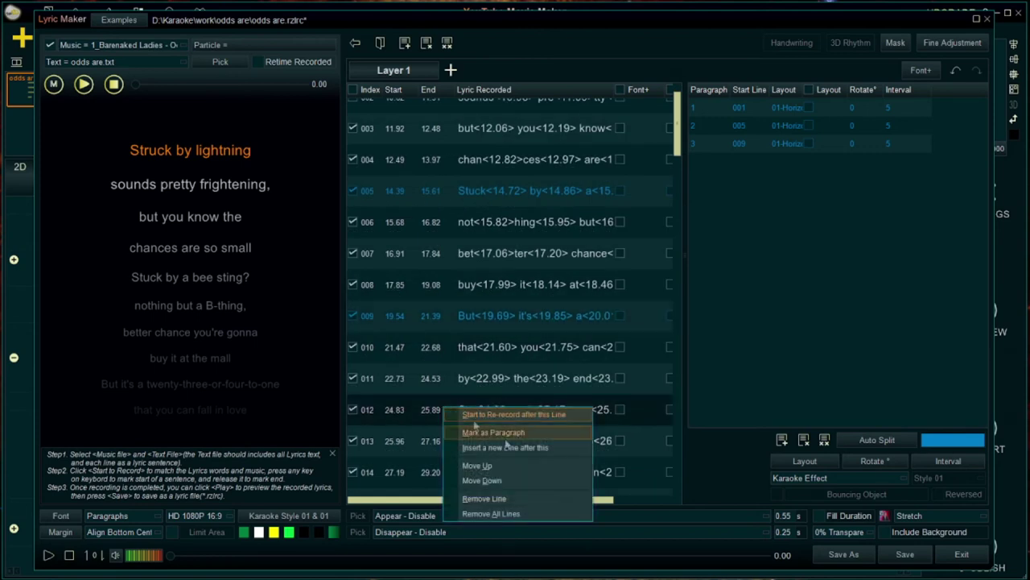
{"action": "left_click", "coordinate": [515, 430]}
{"action": "scroll", "coordinate": [491, 357], "scroll_direction": "down", "scroll_amount": 1}
{"action": "scroll", "coordinate": [493, 364], "scroll_direction": "down", "scroll_amount": 1}
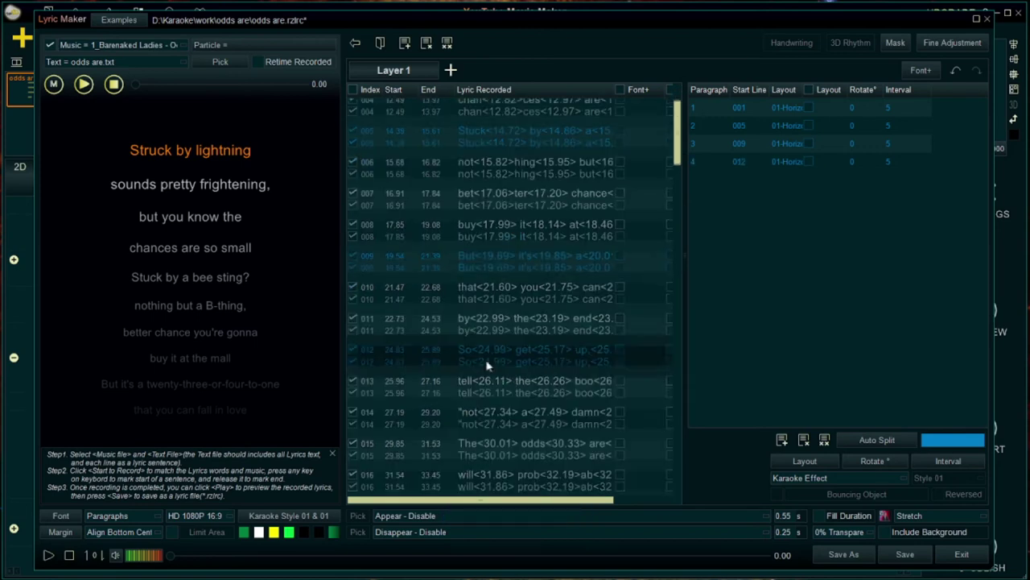
Set the lyrics' font to Gotham Black at size 90 and their alignment to Align Top Center
{"action": "left_click", "coordinate": [60, 516]}
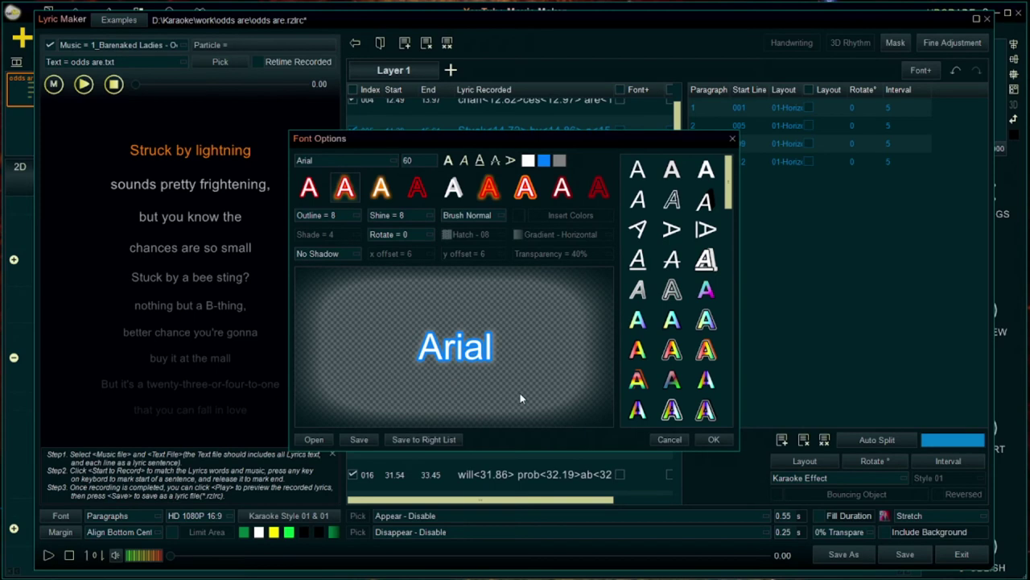
{"action": "double_click", "coordinate": [408, 160]}
{"action": "type", "text": "90"}
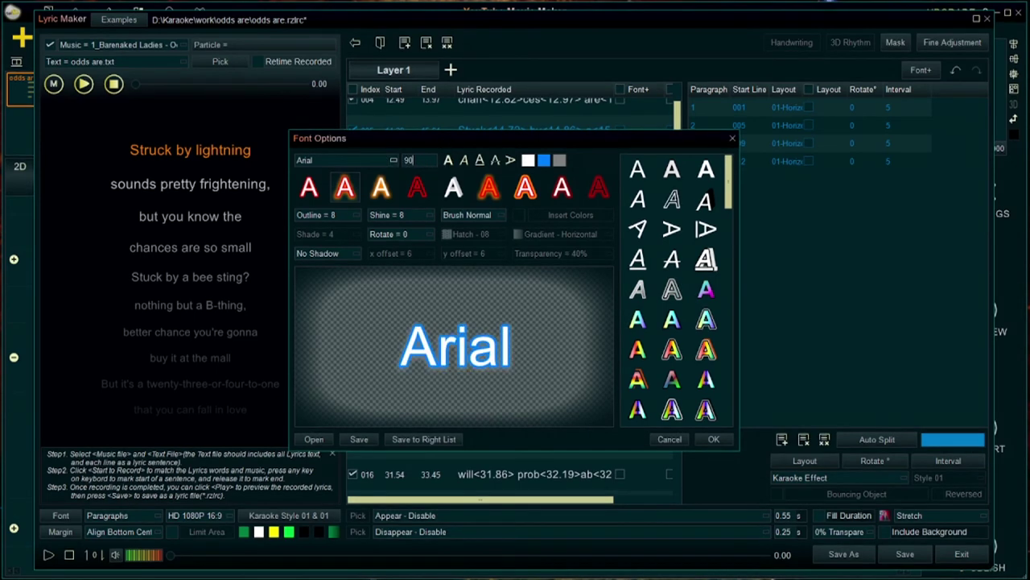
{"action": "left_click", "coordinate": [394, 160]}
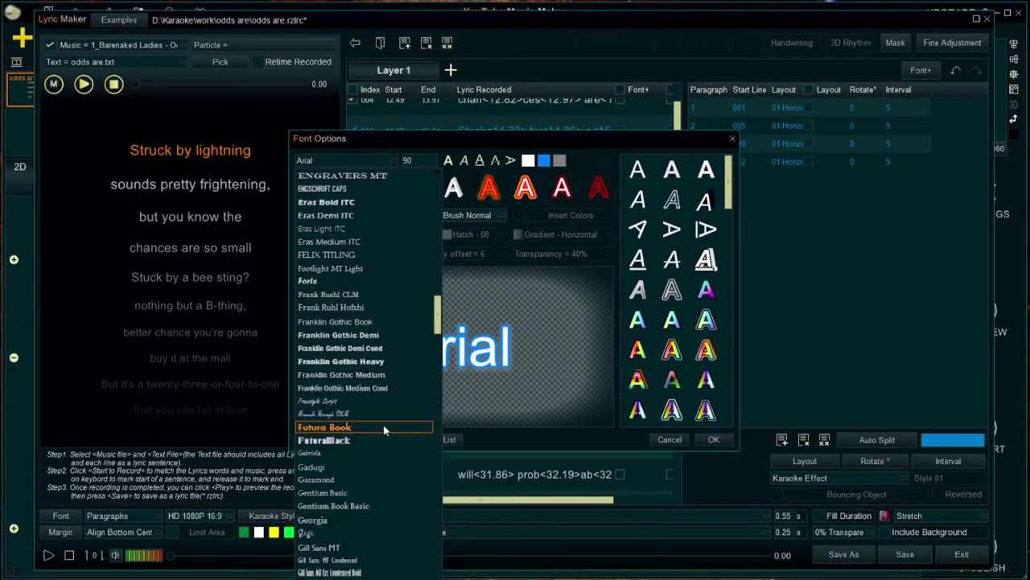
{"action": "scroll", "coordinate": [384, 431], "scroll_direction": "down", "scroll_amount": 3}
{"action": "left_click", "coordinate": [384, 430]}
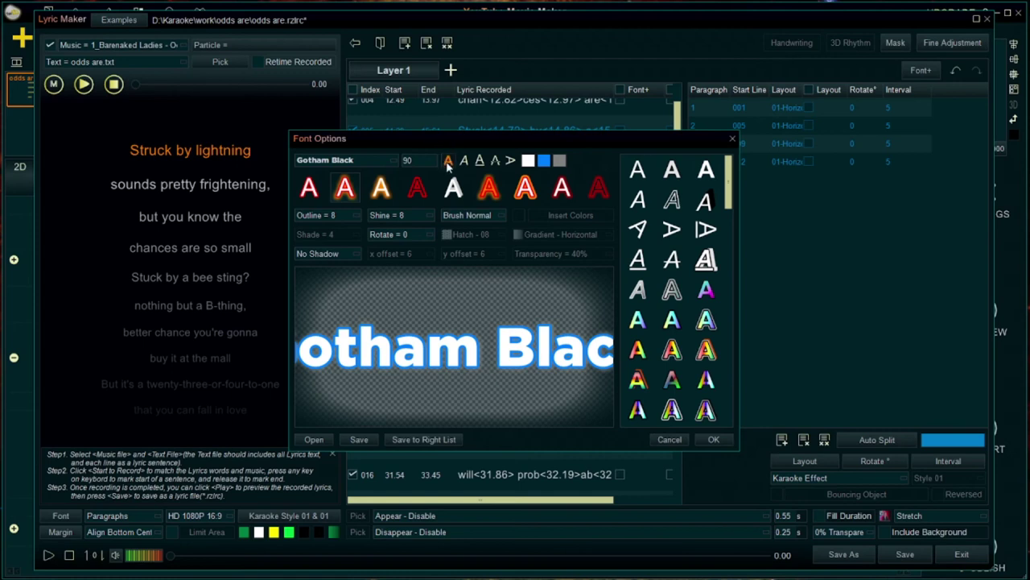
{"action": "left_click", "coordinate": [713, 439]}
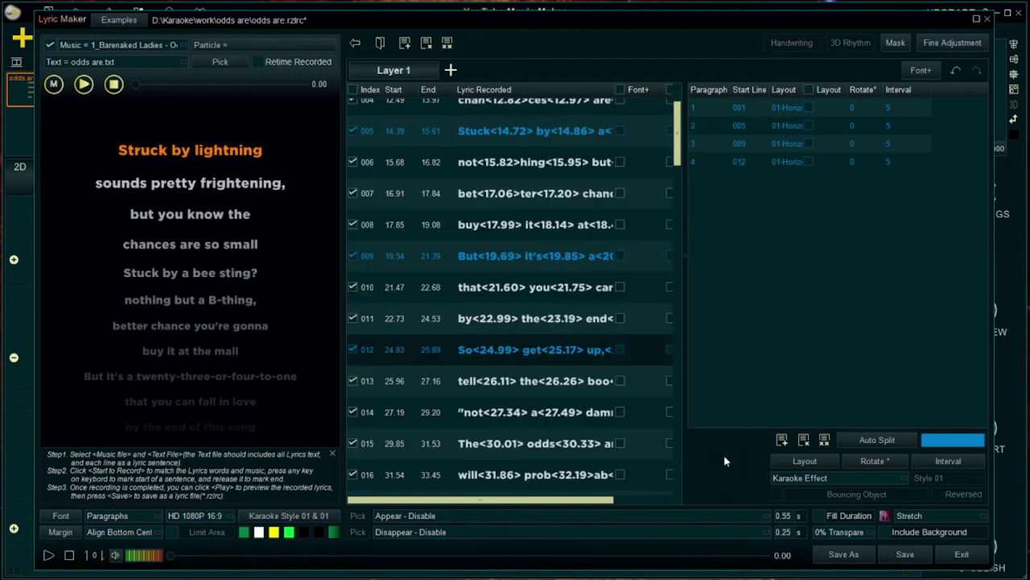
{"action": "left_click", "coordinate": [134, 533]}
{"action": "left_click", "coordinate": [131, 466]}
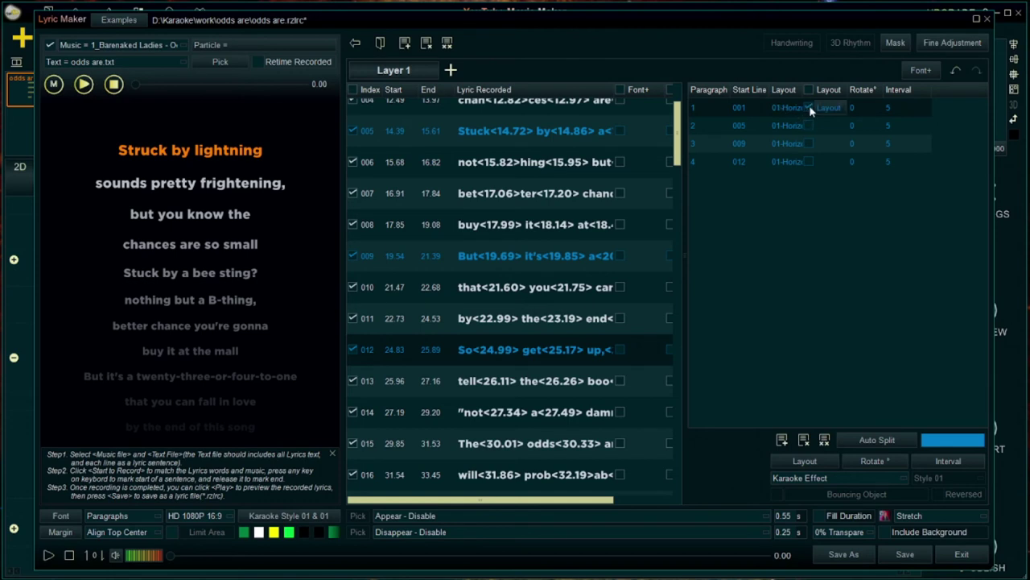
Open the custom layout of paragraph 1 full screen and move its lyric lines individually into a staggered arrangement
{"action": "left_click", "coordinate": [833, 112]}
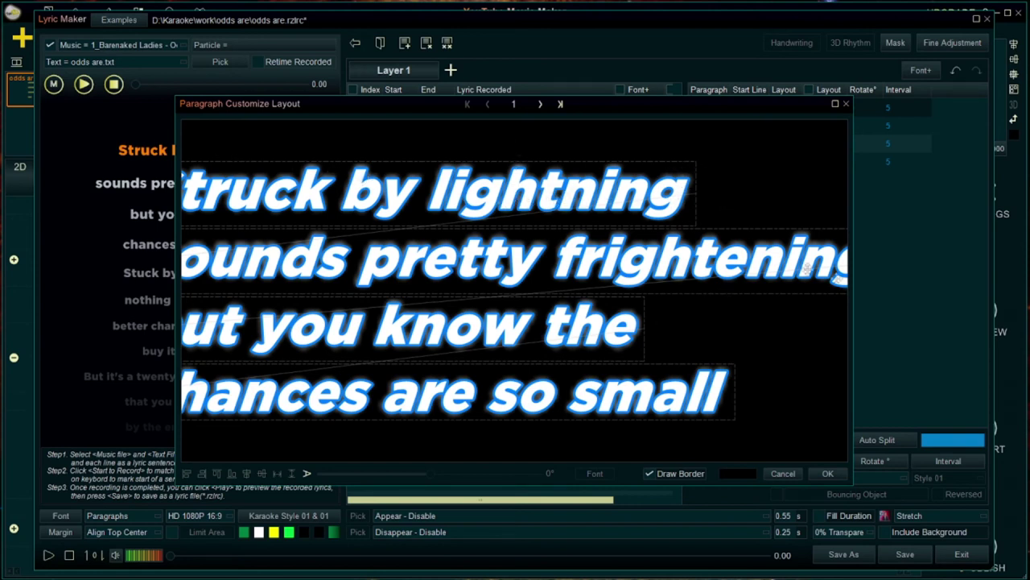
{"action": "left_click", "coordinate": [834, 104]}
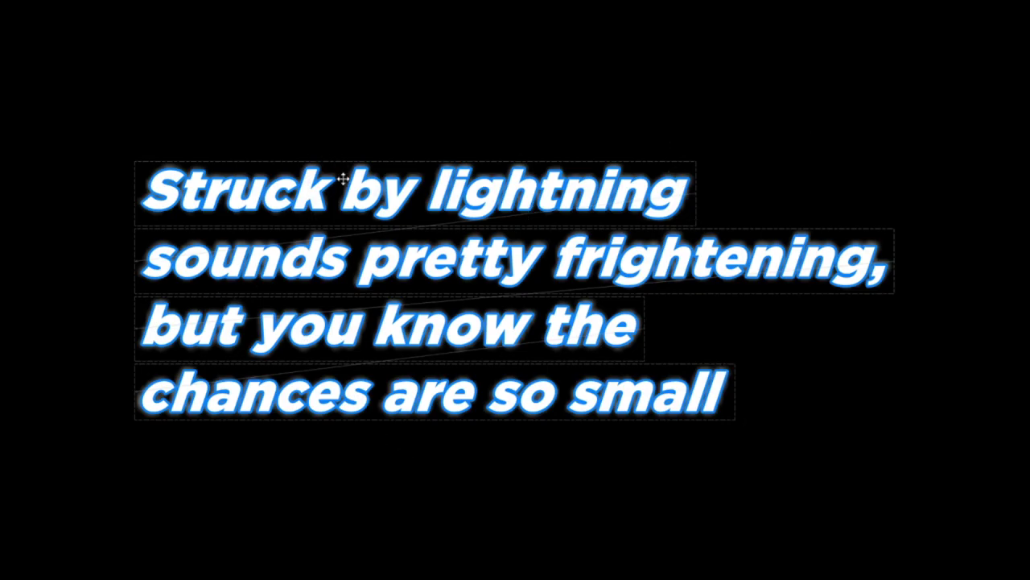
{"action": "left_click_drag", "start_coordinate": [352, 195], "coordinate": [296, 186]}
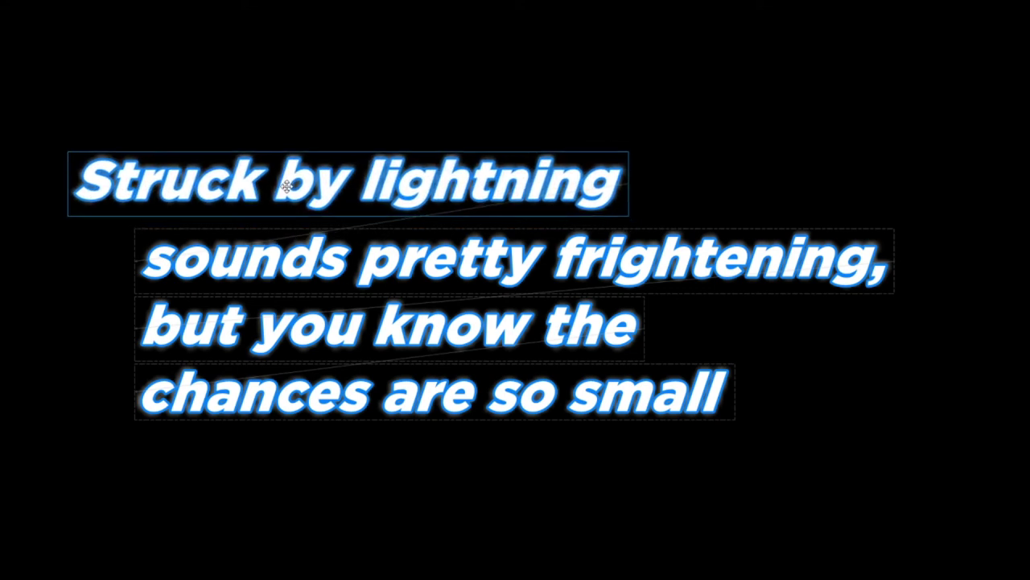
{"action": "left_click_drag", "start_coordinate": [451, 330], "coordinate": [540, 331]}
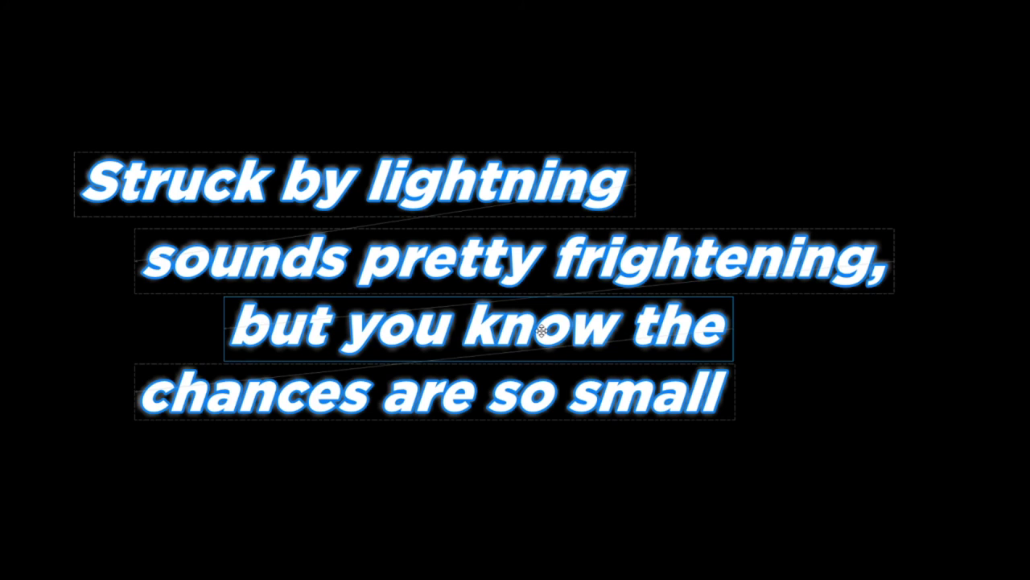
{"action": "left_click_drag", "start_coordinate": [484, 397], "coordinate": [462, 422]}
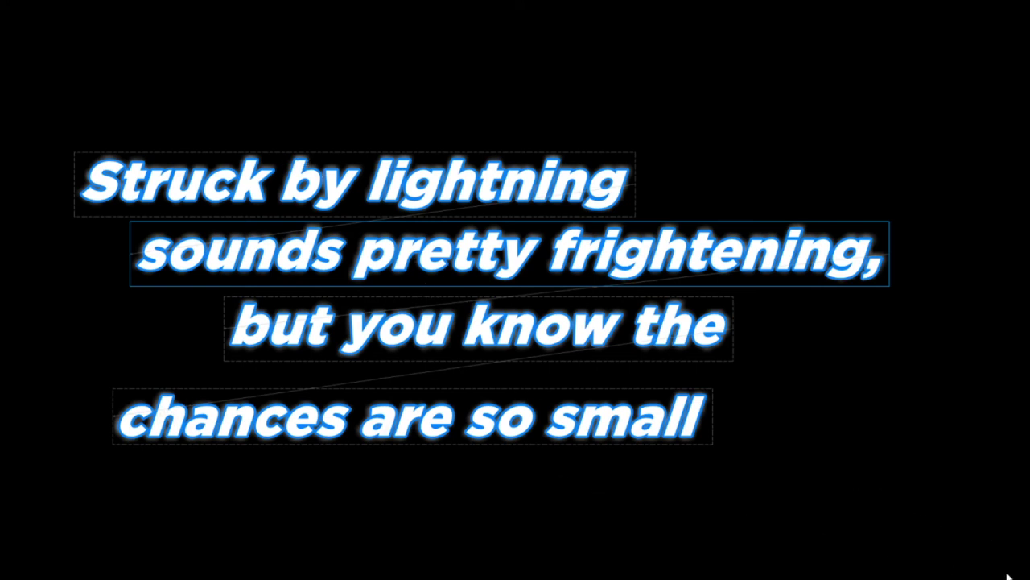
Remove the italics from the line "but you know the" in the custom layout and leave the layout editor
{"action": "left_click", "coordinate": [481, 345]}
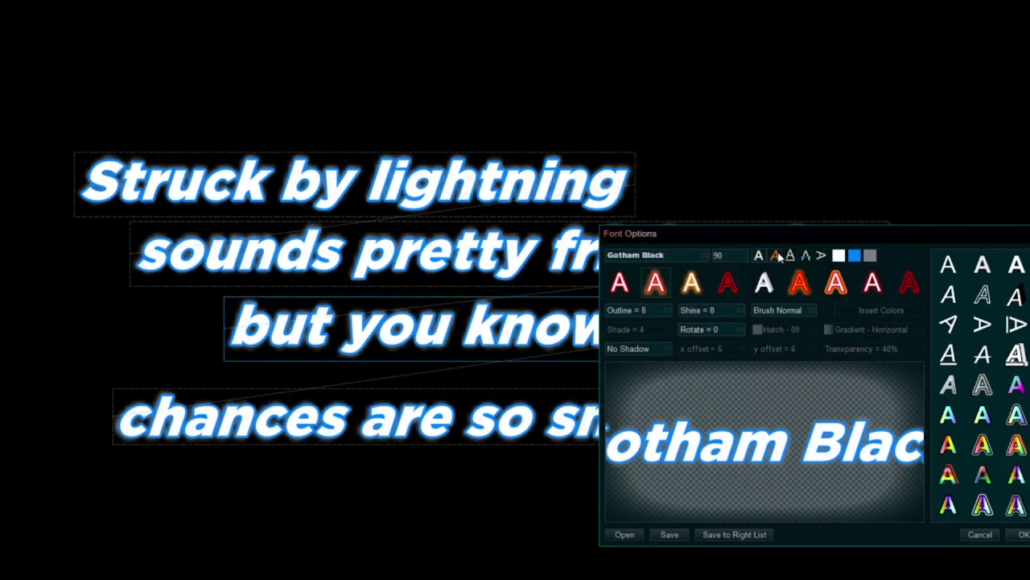
{"action": "left_click", "coordinate": [777, 256]}
{"action": "left_click", "coordinate": [1024, 535]}
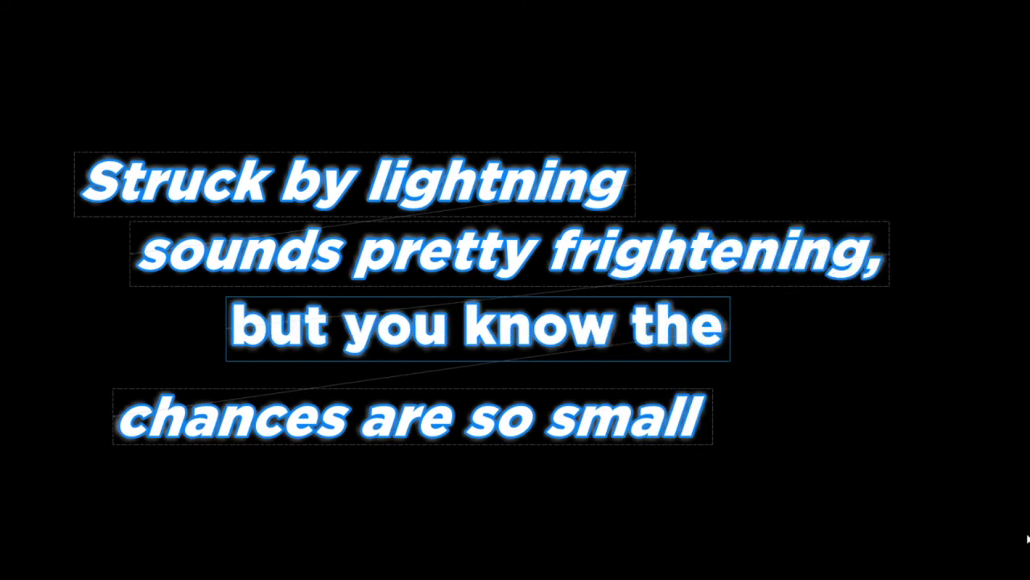
{"action": "key", "text": "Escape"}
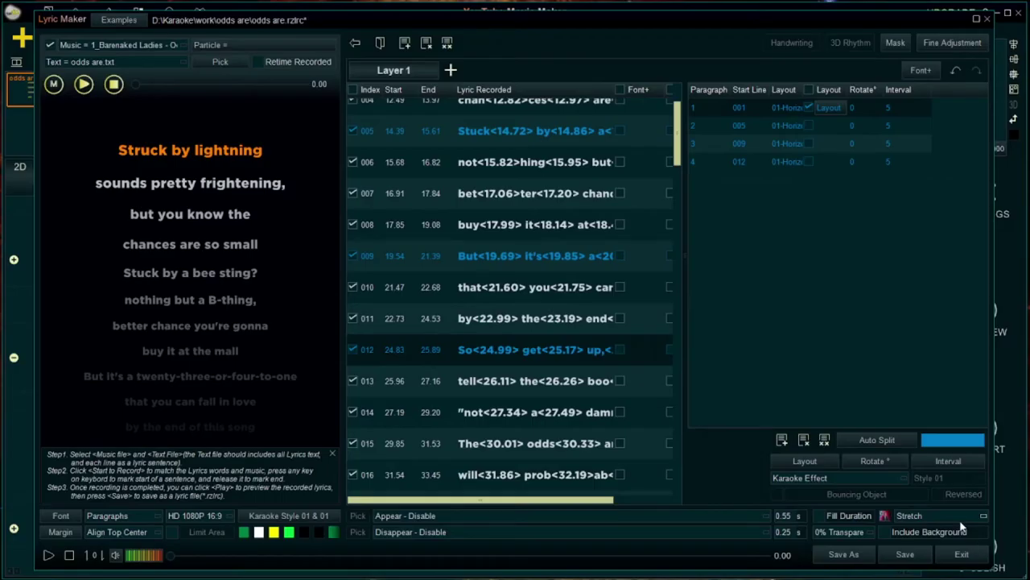
Set the paragraph effect to Scroll - Karaoke and check its available styles, keeping Style 01
{"action": "scroll", "coordinate": [608, 152], "scroll_direction": "up", "scroll_amount": 2}
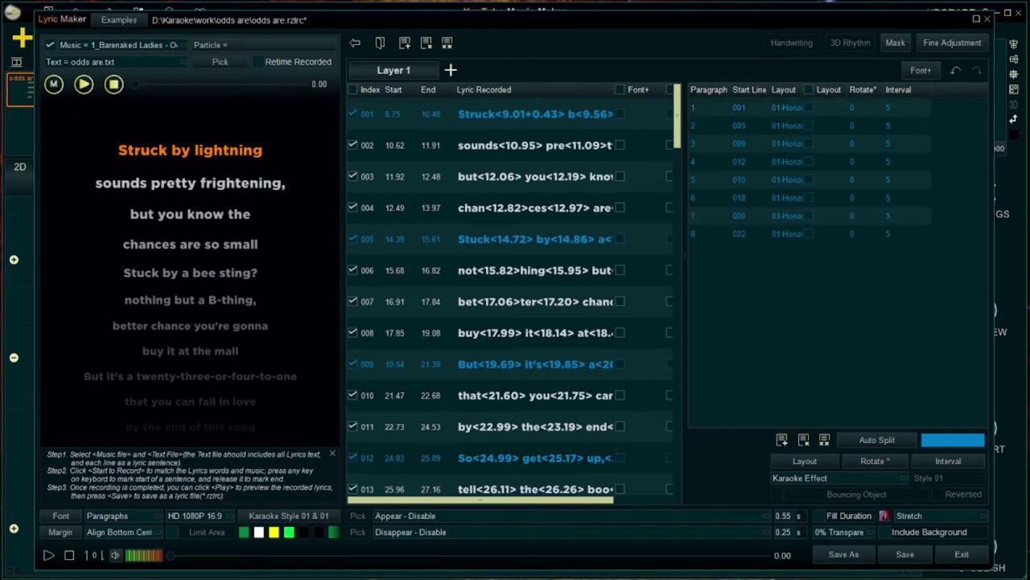
{"action": "left_click", "coordinate": [903, 479]}
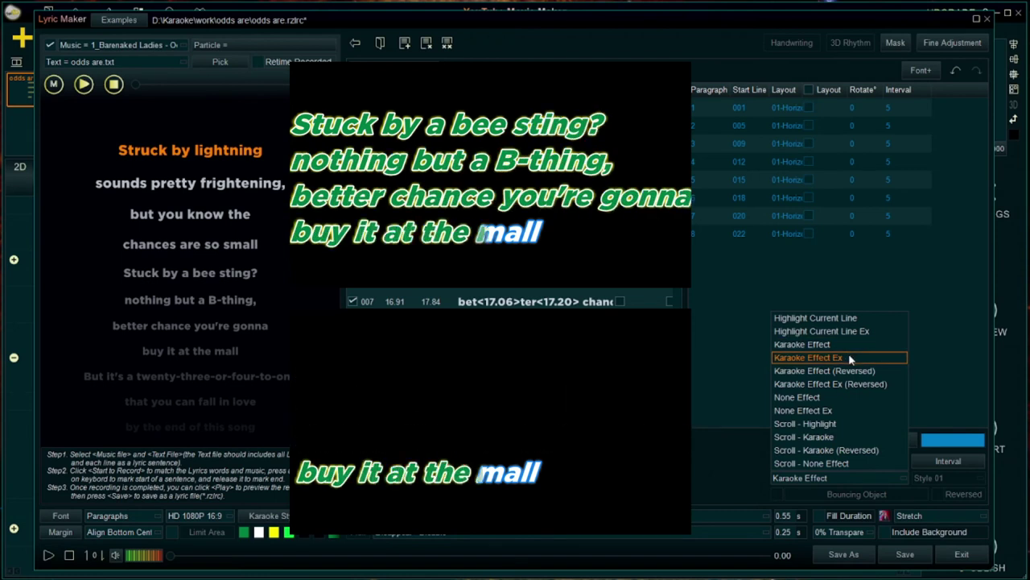
{"action": "left_click", "coordinate": [812, 440]}
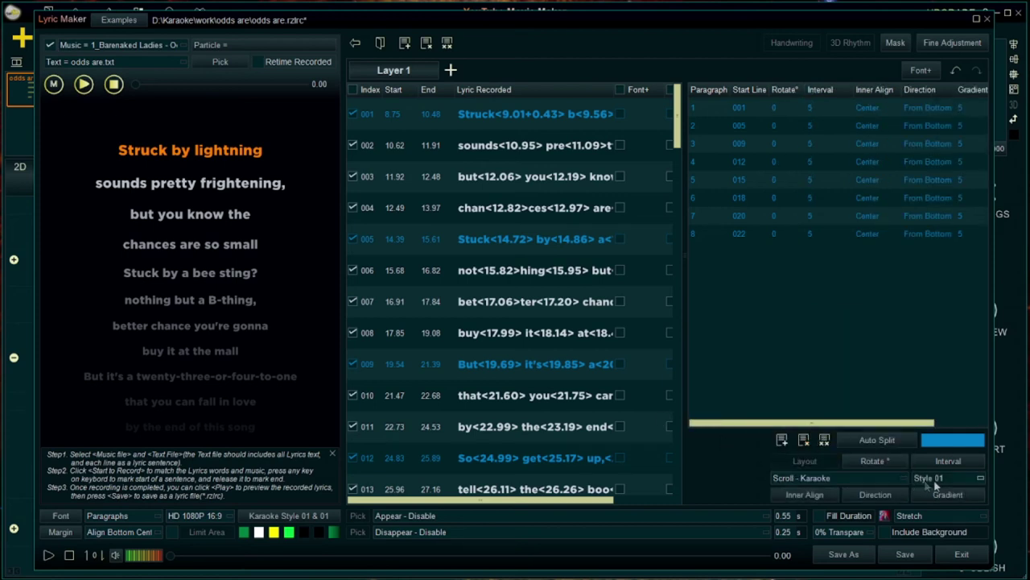
{"action": "left_click", "coordinate": [981, 478]}
{"action": "key", "text": "Escape"}
Limit the Layer 1 lyrics area to a full-width band just below the middle of the frame
{"action": "left_click", "coordinate": [194, 537]}
{"action": "left_click_drag", "start_coordinate": [429, 264], "coordinate": [399, 337]}
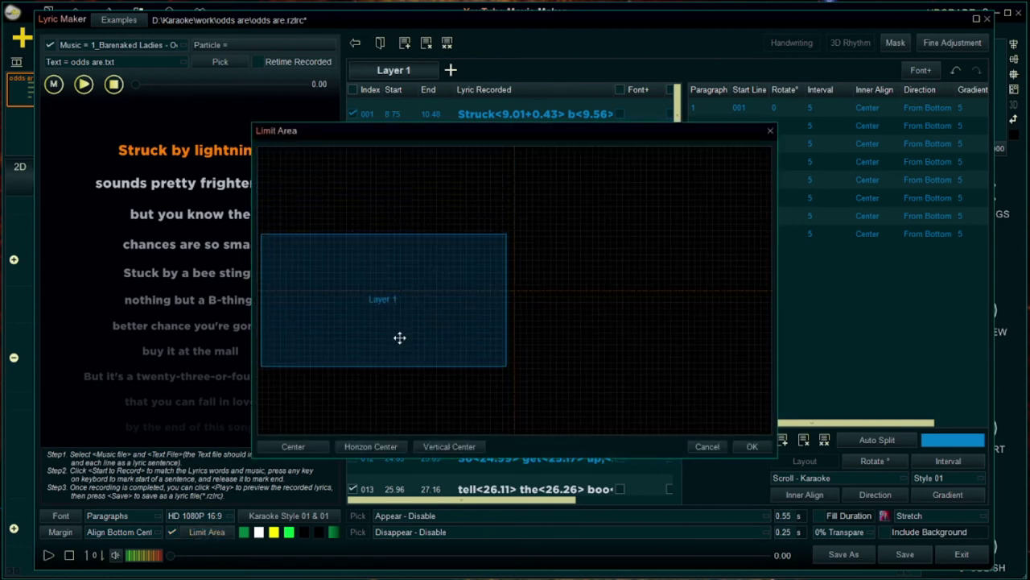
{"action": "left_click_drag", "start_coordinate": [504, 307], "coordinate": [797, 318]}
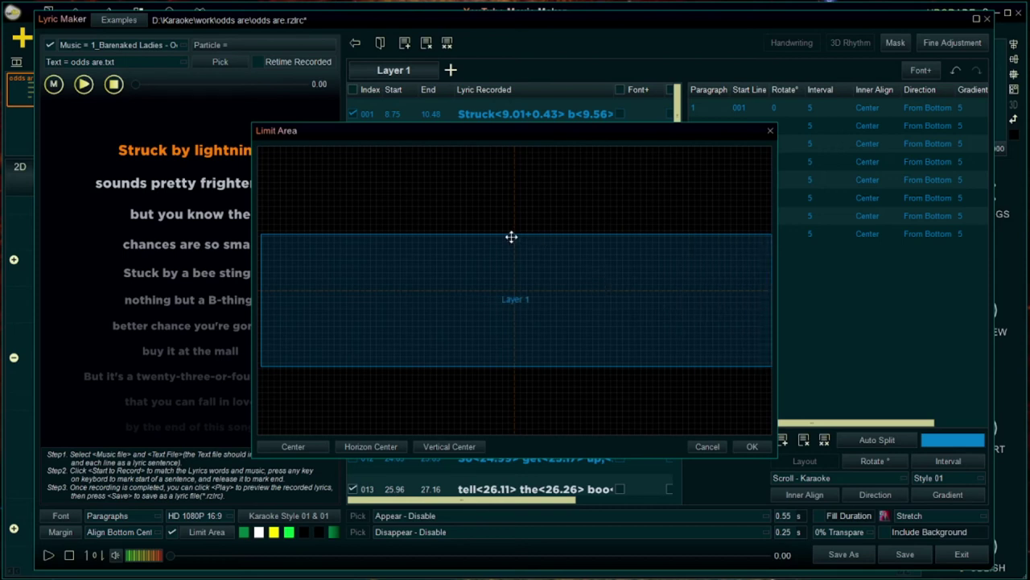
{"action": "left_click_drag", "start_coordinate": [517, 234], "coordinate": [526, 293]}
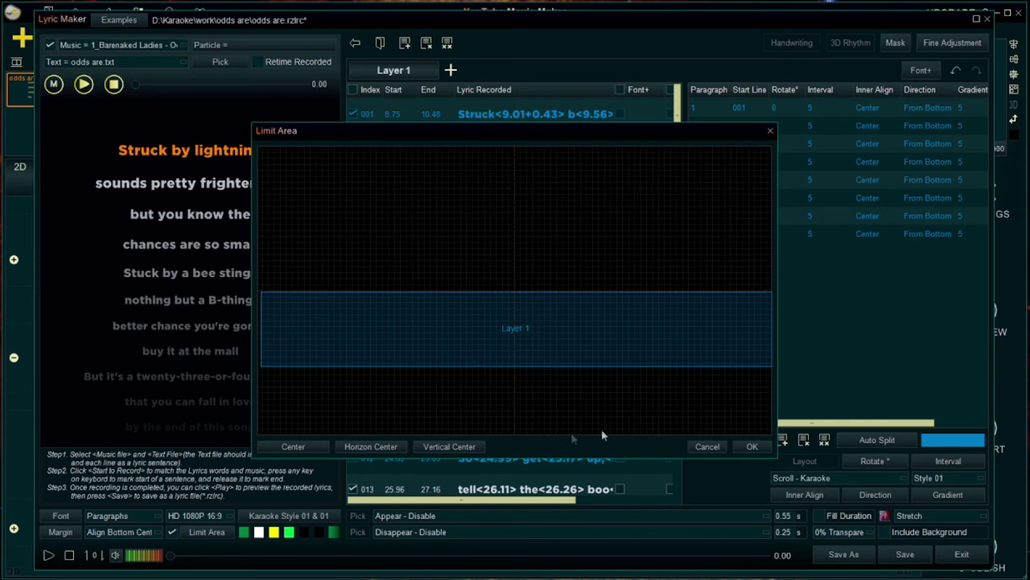
{"action": "left_click", "coordinate": [752, 446]}
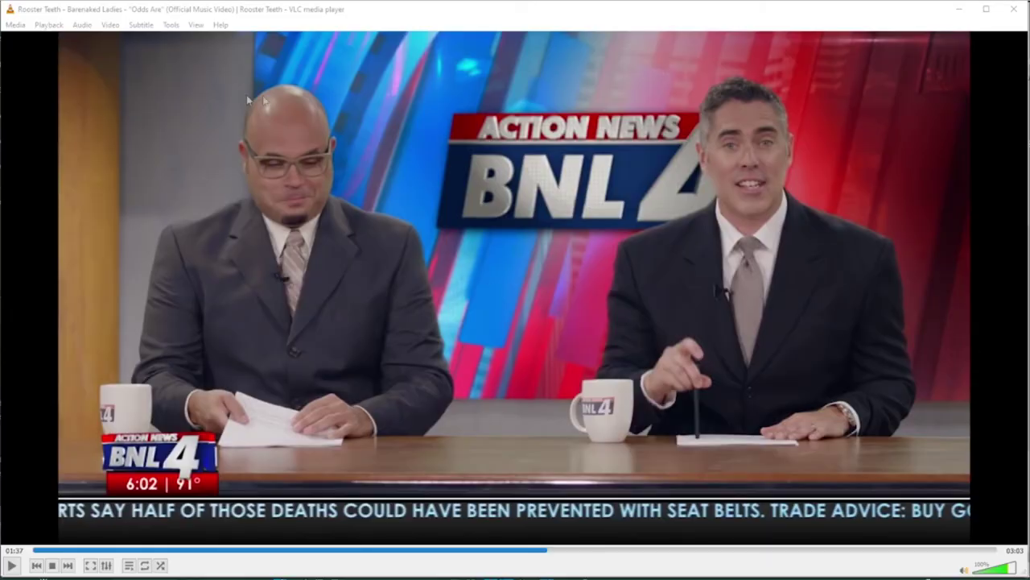
Look at the video commands in VLC and show the Extra Header layer of extra header.png in paint.net
{"action": "left_click", "coordinate": [110, 25]}
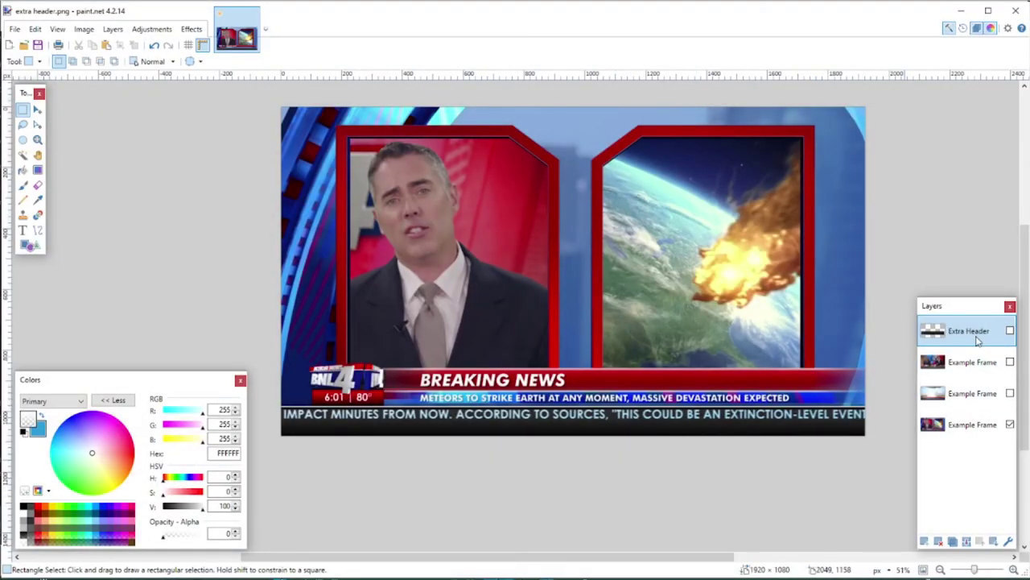
{"action": "left_click", "coordinate": [1011, 331]}
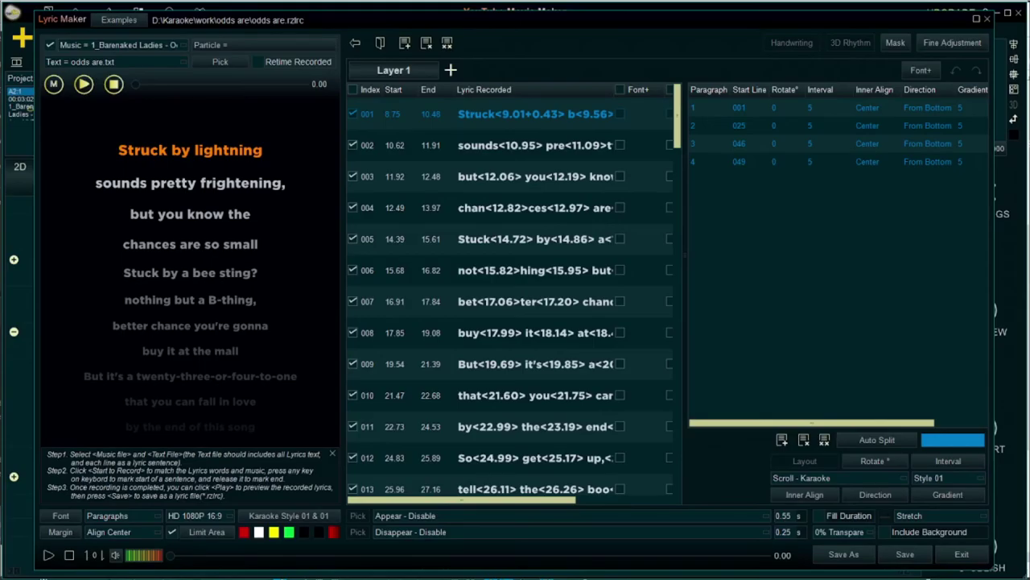
Confirm the Layer 1 limit area and save the lyrics with Include Background turned off
{"action": "left_click", "coordinate": [884, 513]}
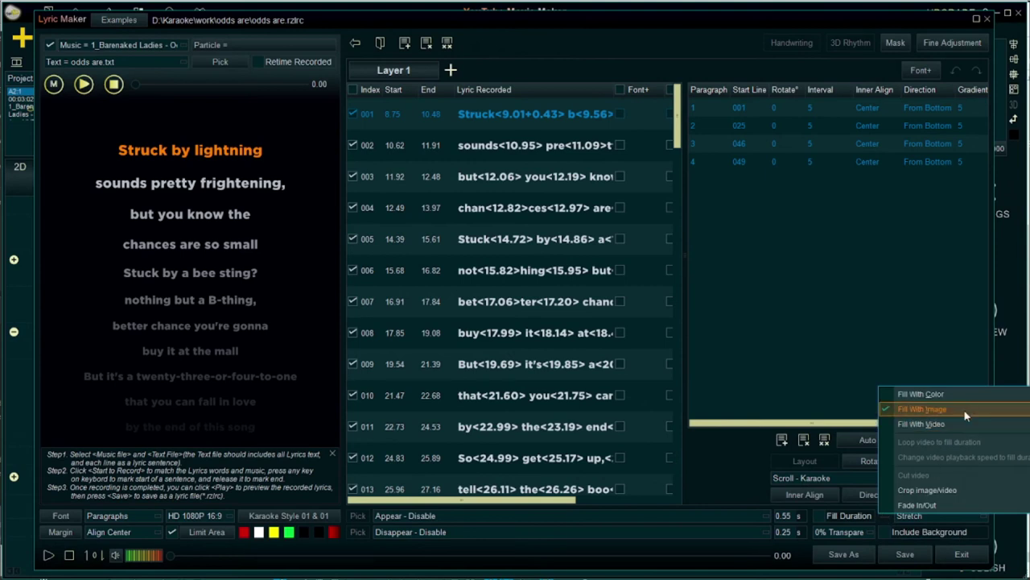
{"action": "left_click", "coordinate": [203, 539]}
{"action": "left_click", "coordinate": [209, 535]}
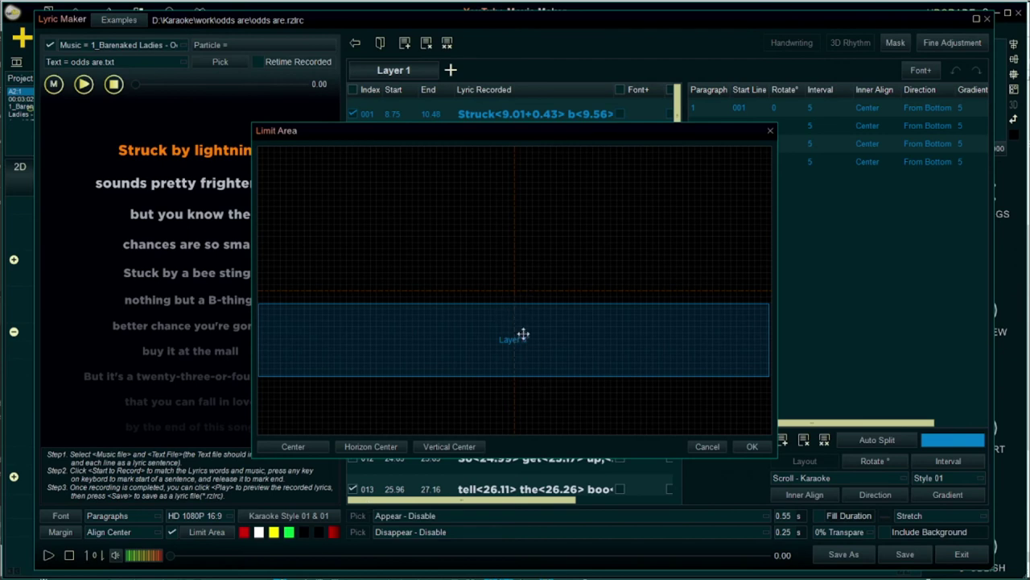
{"action": "left_click", "coordinate": [752, 447]}
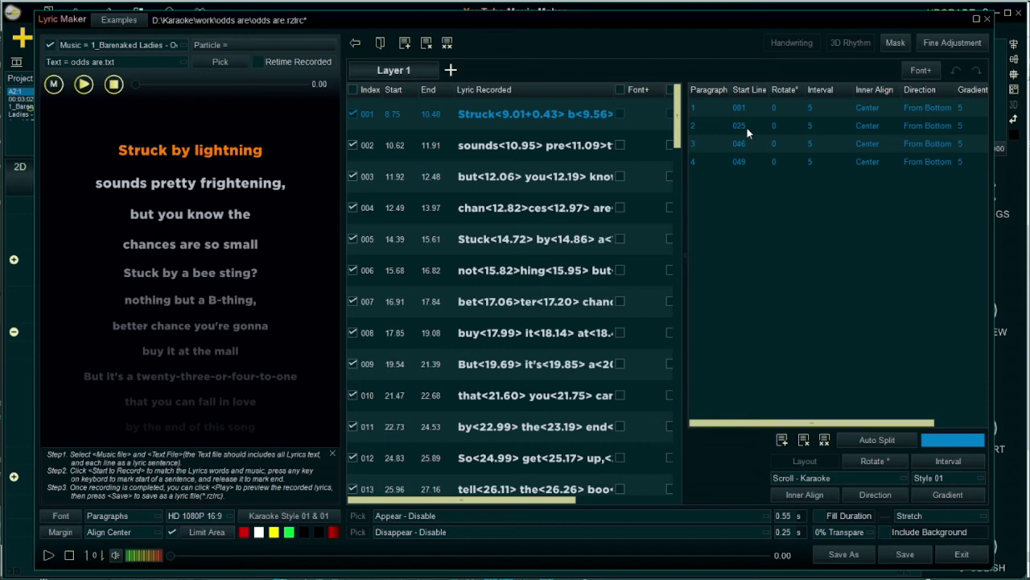
{"action": "left_click", "coordinate": [889, 538]}
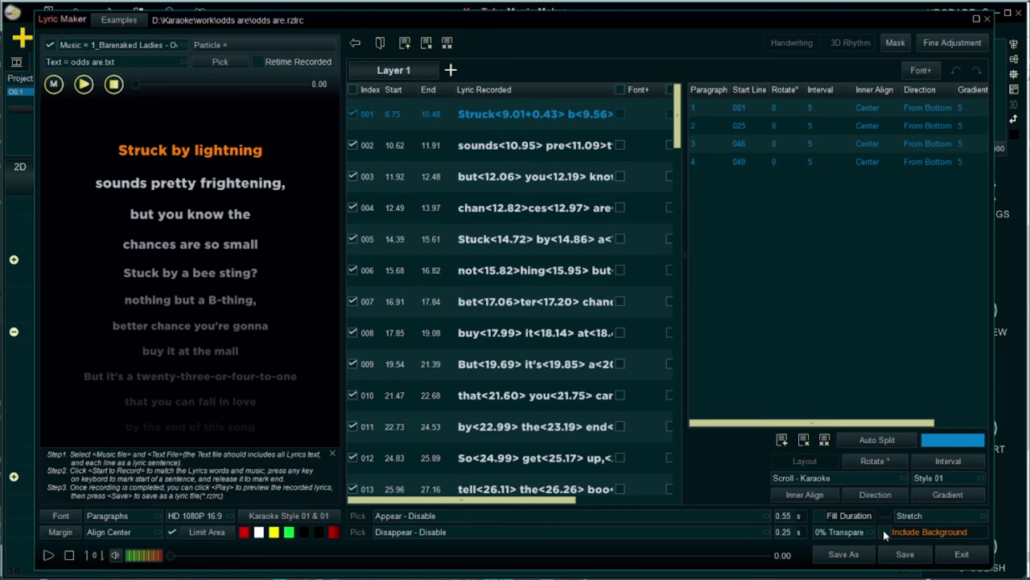
{"action": "left_click", "coordinate": [915, 551]}
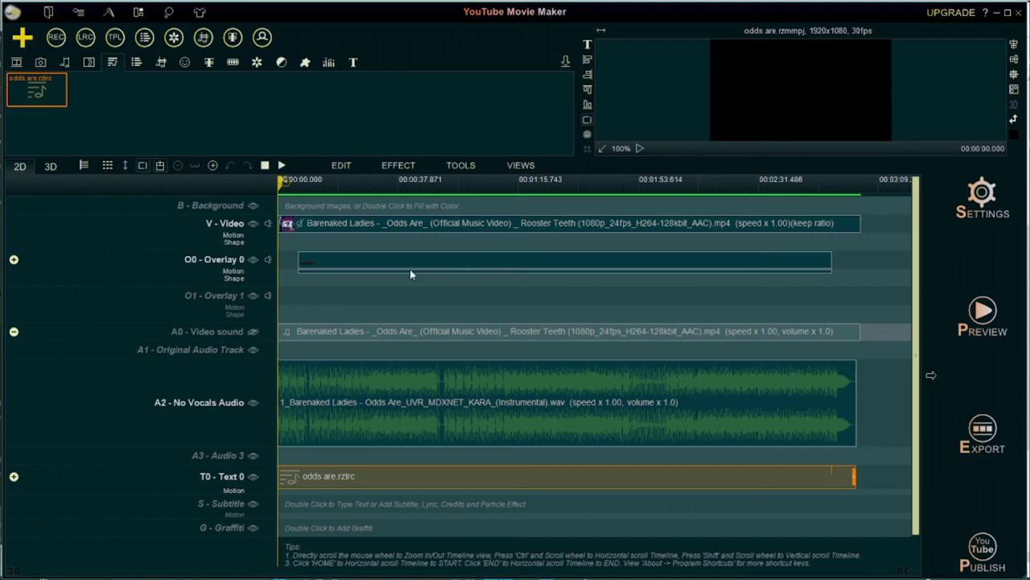
Give the header image on Overlay 0 a motion effect with Appear - 003 - Zoom Horizontal and Disappear - 001 - Fade, 500 ms each
{"action": "left_click", "coordinate": [40, 62]}
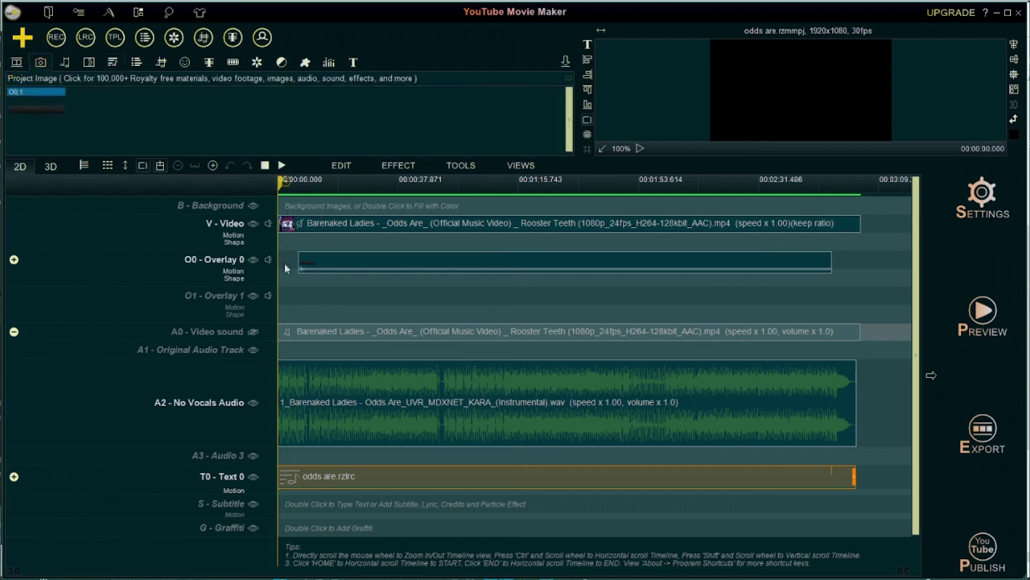
{"action": "left_click", "coordinate": [331, 257]}
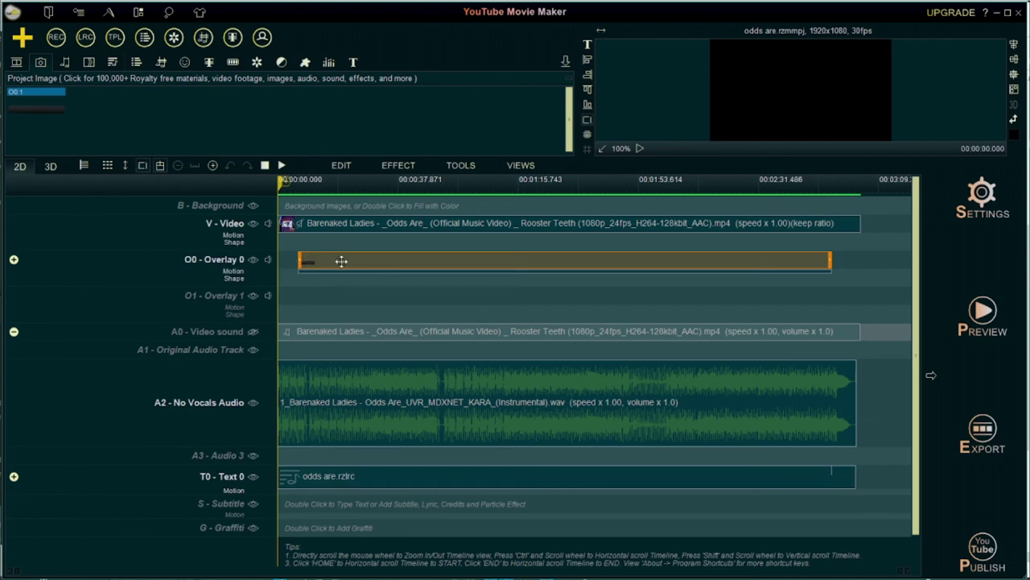
{"action": "right_click", "coordinate": [344, 260]}
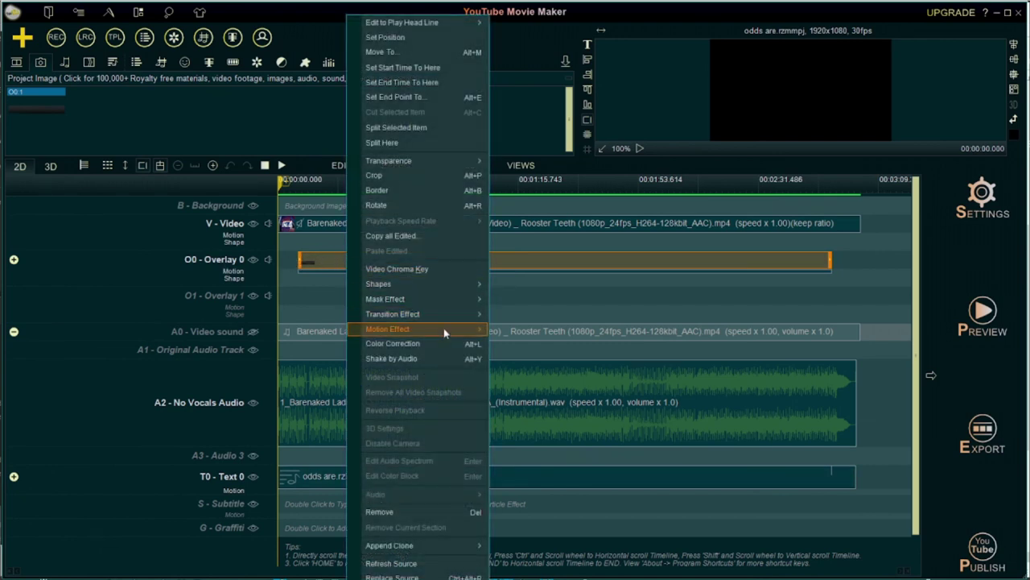
{"action": "mouse_move", "coordinate": [443, 328]}
{"action": "left_click", "coordinate": [559, 330]}
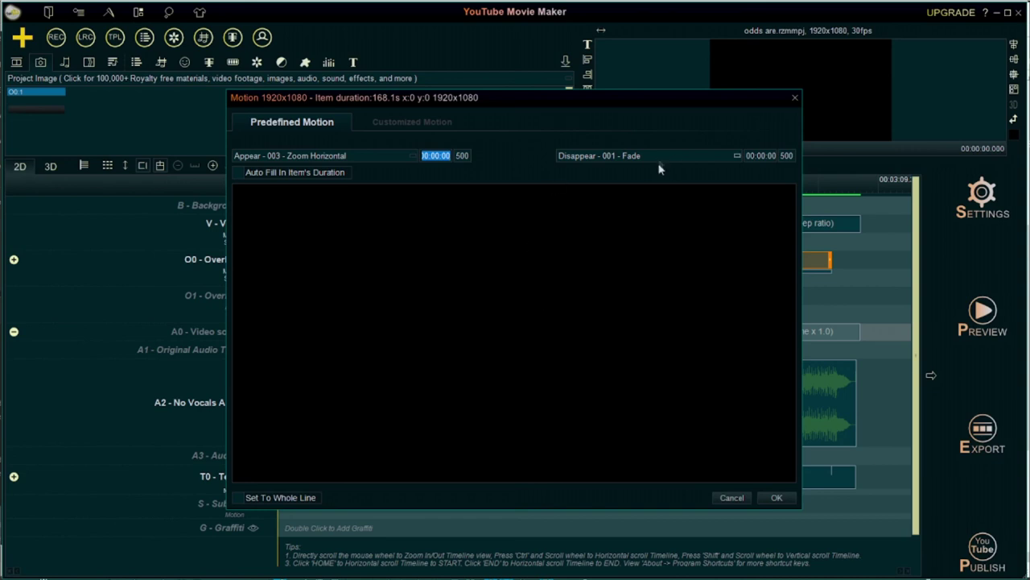
{"action": "left_click", "coordinate": [774, 498]}
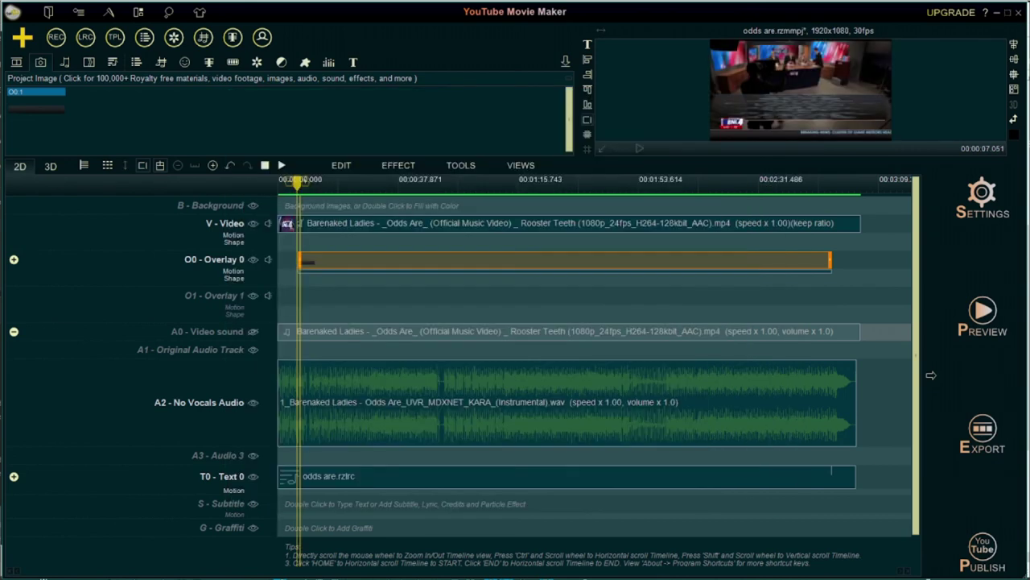
Play the project from the start of the header overlay, in the timeline and in a preview from the current position
{"action": "left_click", "coordinate": [281, 166]}
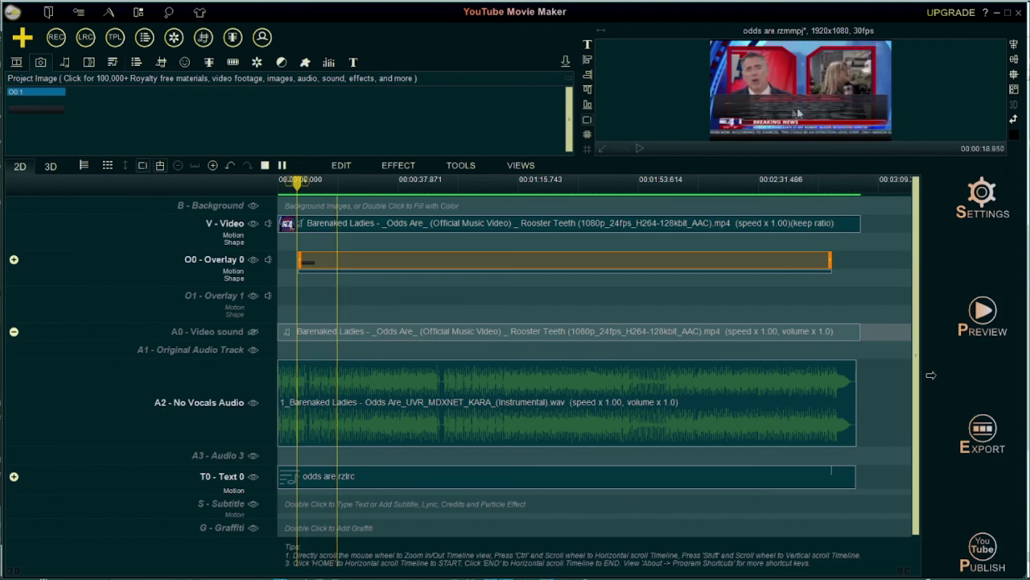
{"action": "key", "text": "space"}
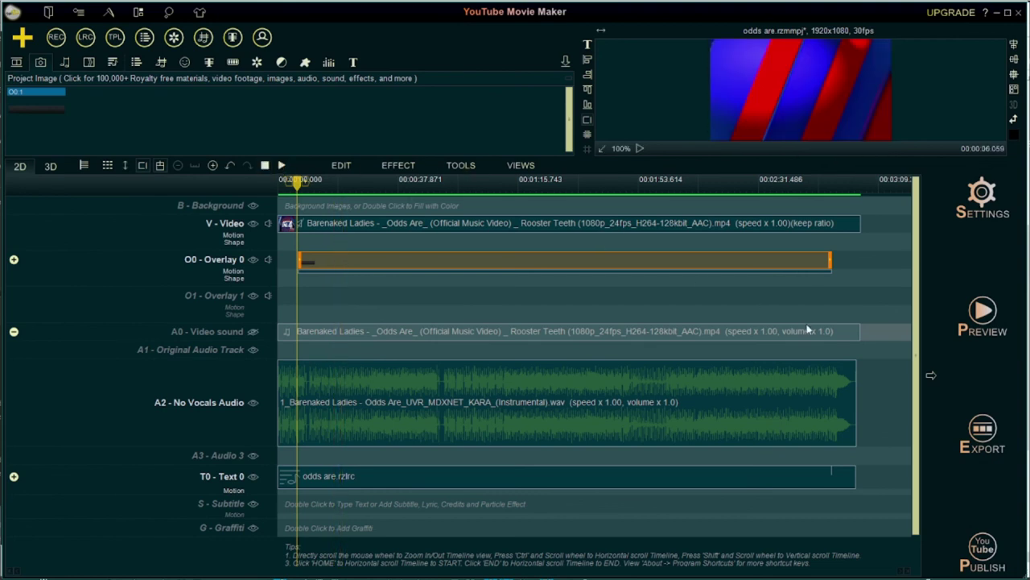
{"action": "left_click", "coordinate": [978, 323]}
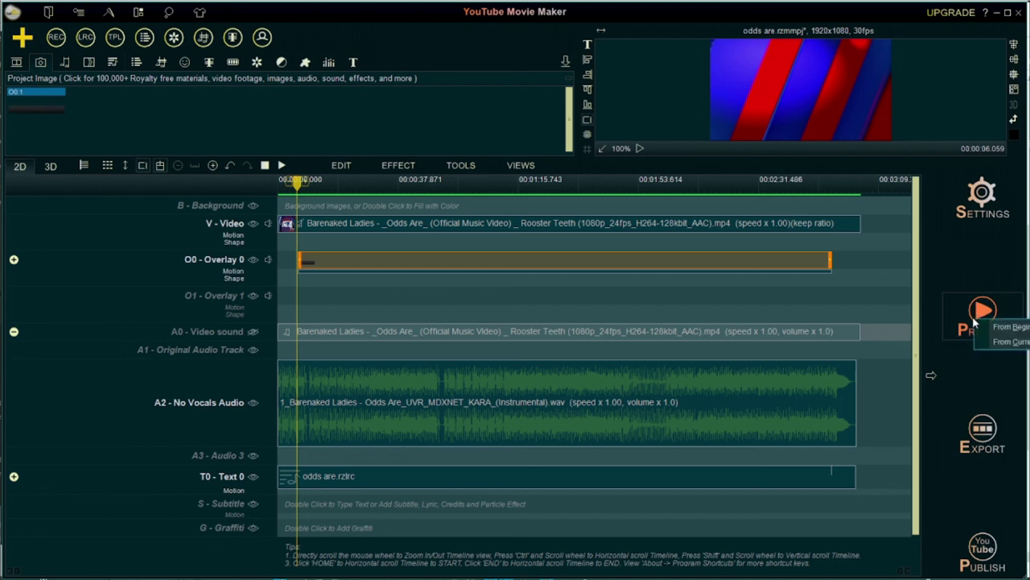
{"action": "left_click", "coordinate": [1026, 345]}
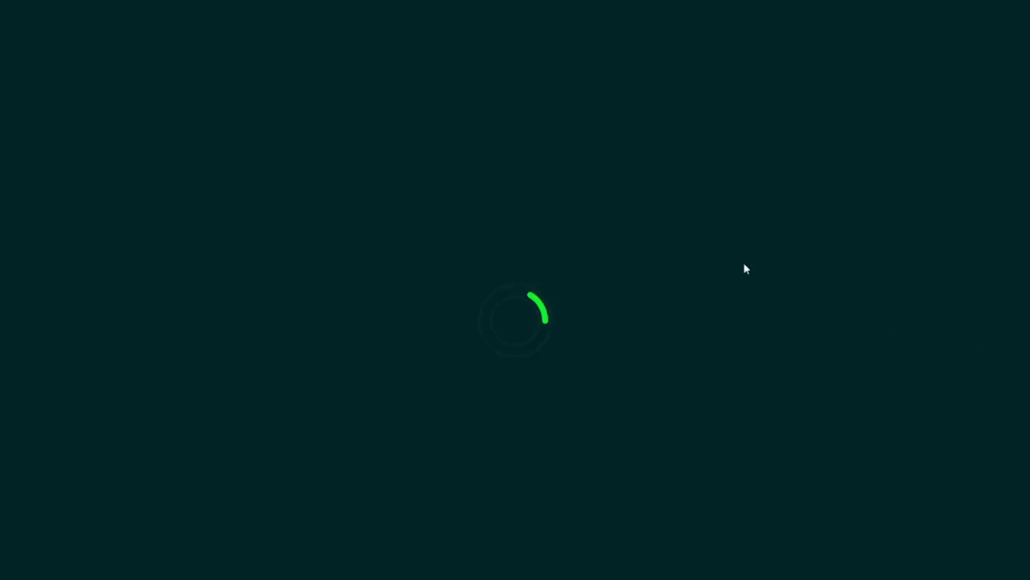
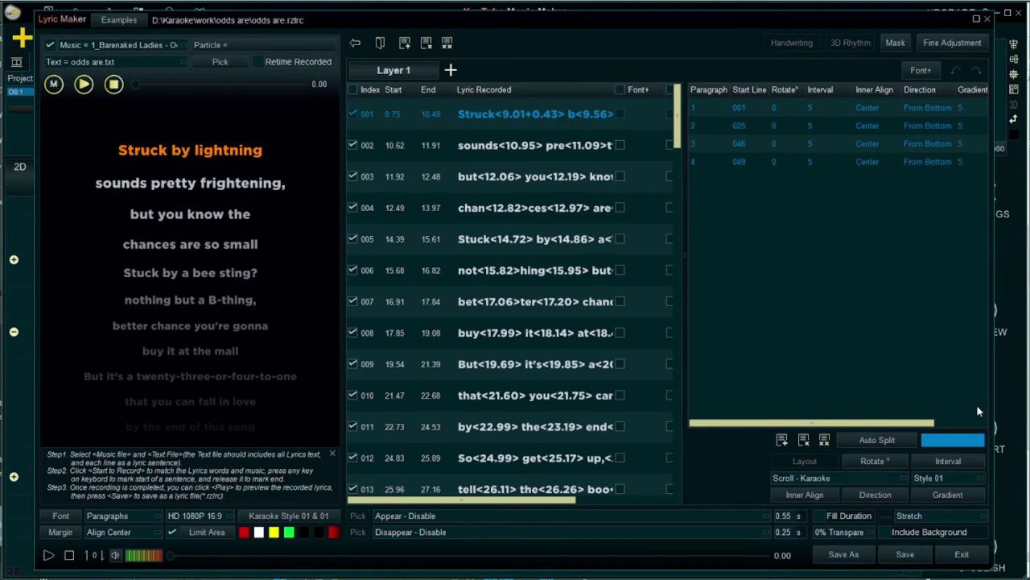
Try the outline with shine, shine-only and hollow outline effects on the lyrics' Gotham Black font
{"action": "left_click", "coordinate": [62, 517]}
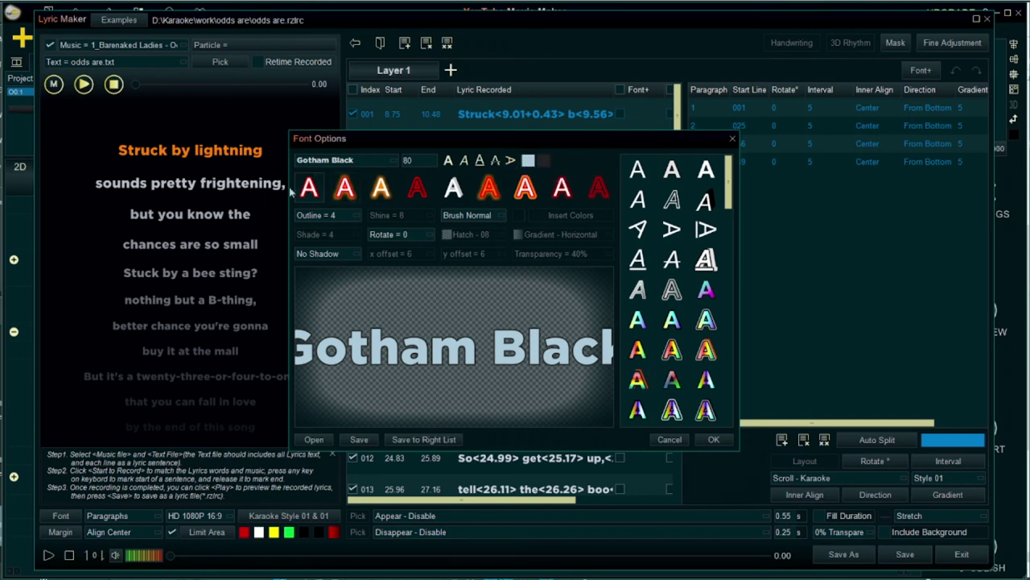
{"action": "left_click", "coordinate": [350, 185]}
{"action": "left_click", "coordinate": [383, 188]}
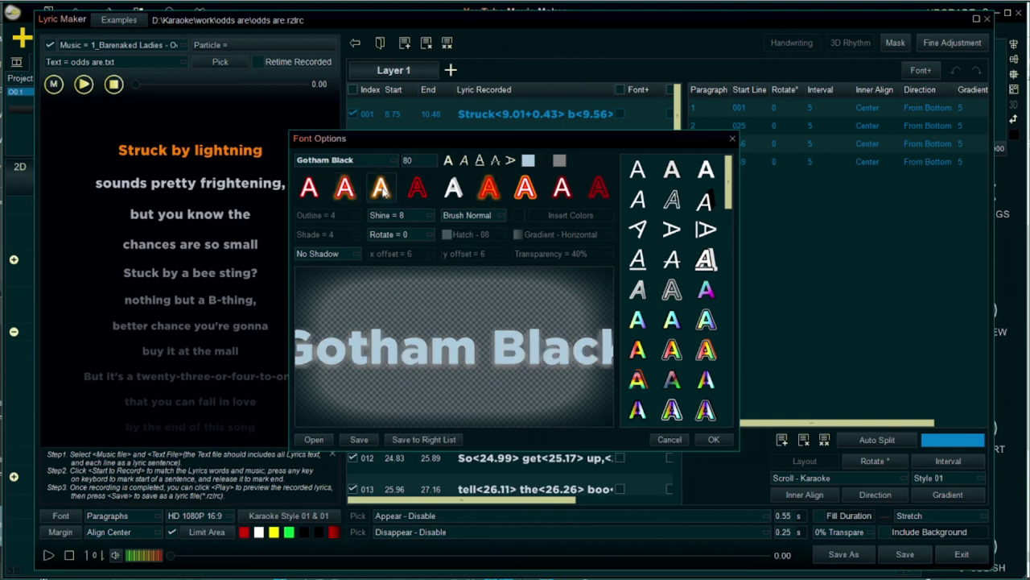
{"action": "left_click", "coordinate": [417, 188]}
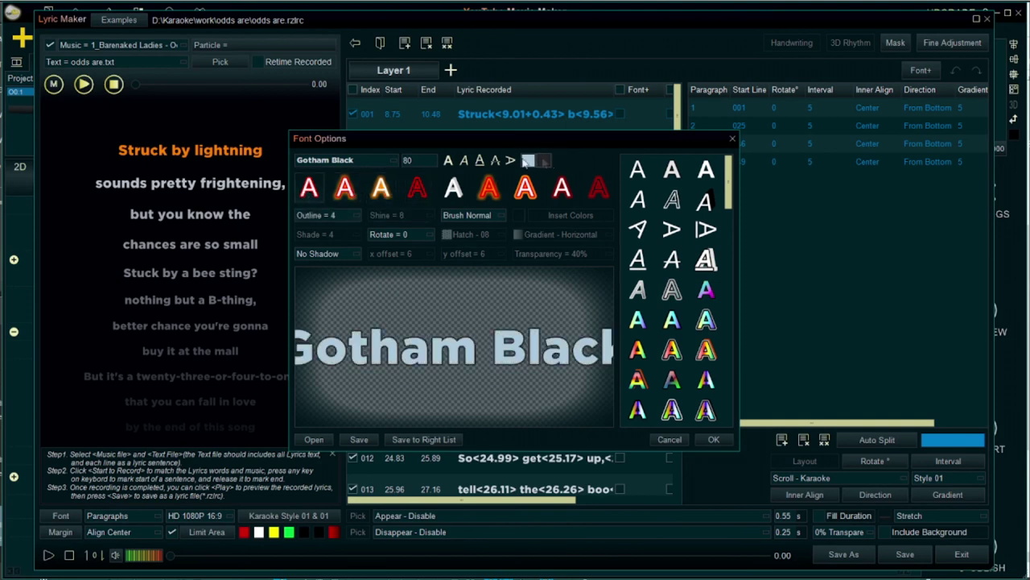
{"action": "left_click", "coordinate": [350, 195]}
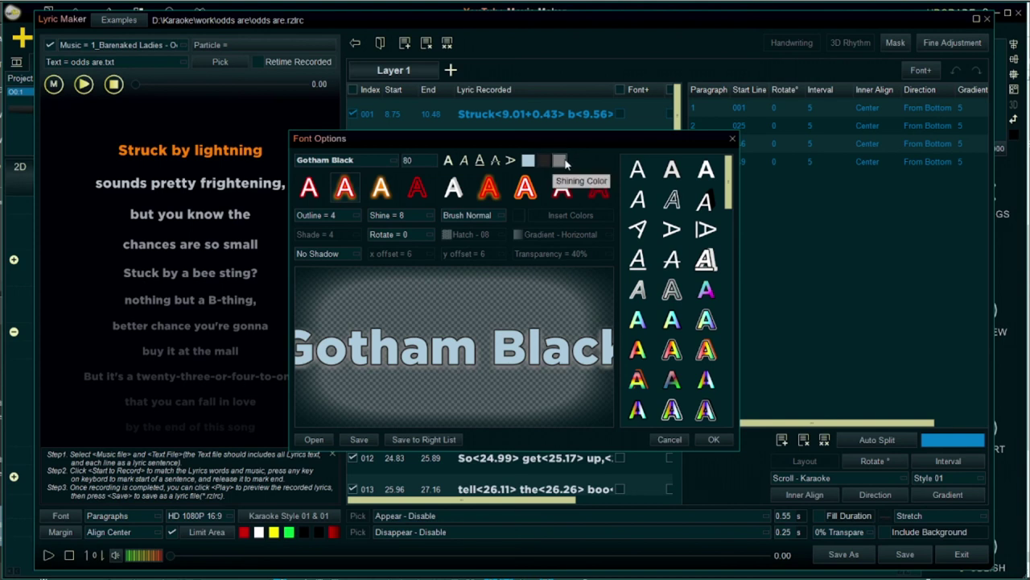
{"action": "left_click", "coordinate": [373, 187]}
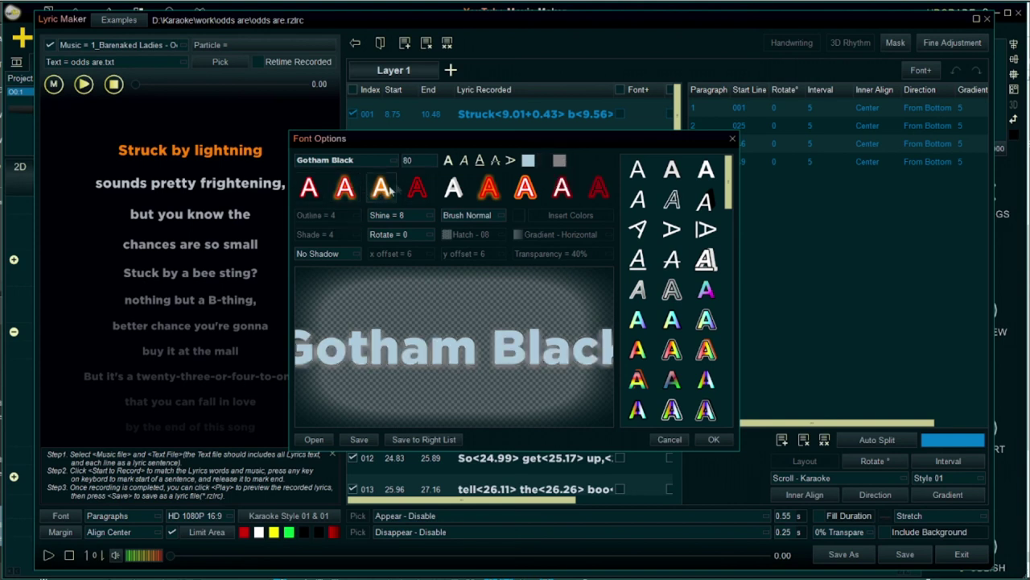
{"action": "left_click", "coordinate": [419, 189]}
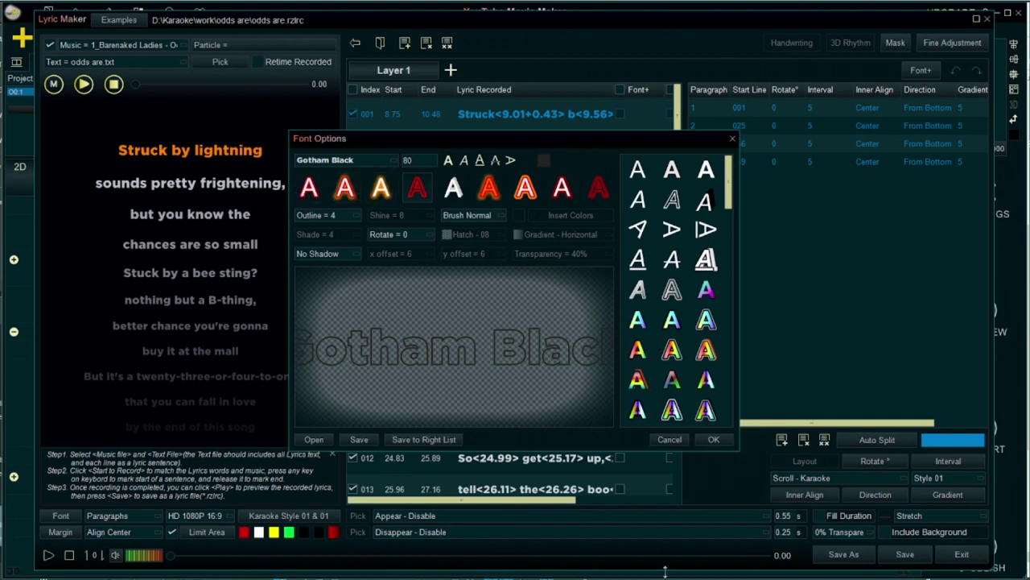
{"action": "key", "text": "Escape"}
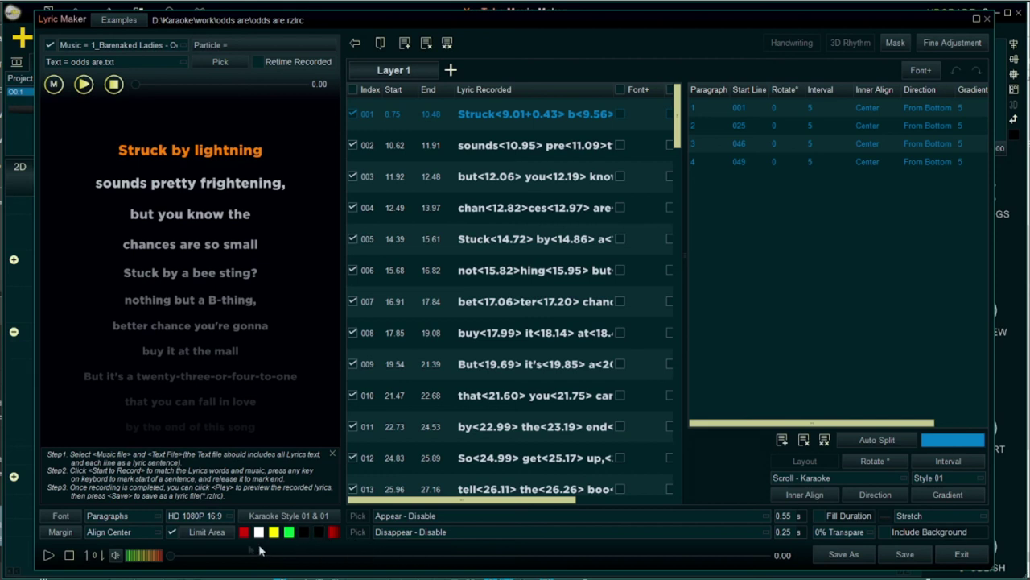
Review the lyrics' font options and save the lyrics file
{"action": "left_click", "coordinate": [58, 516]}
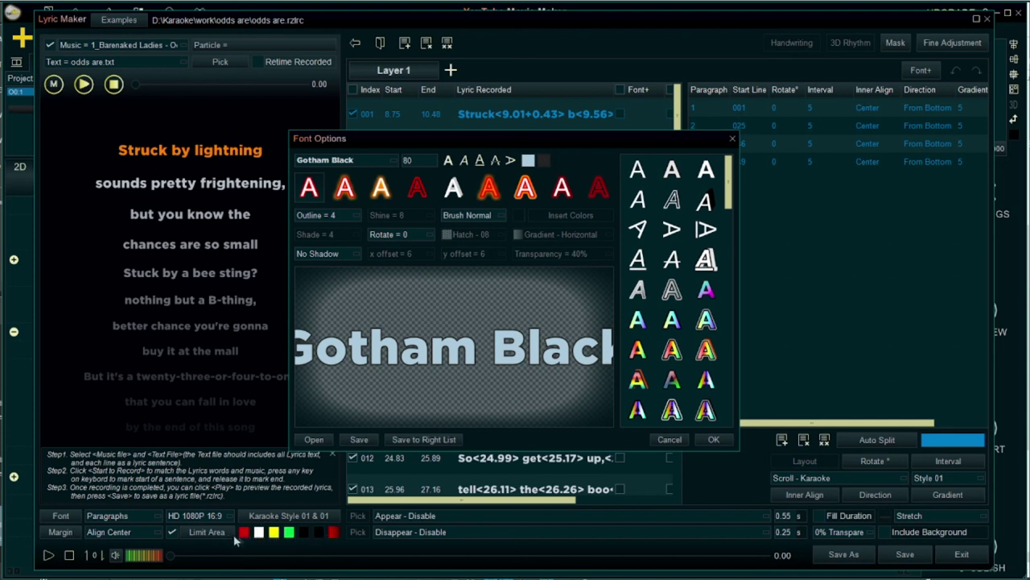
{"action": "left_click", "coordinate": [667, 441]}
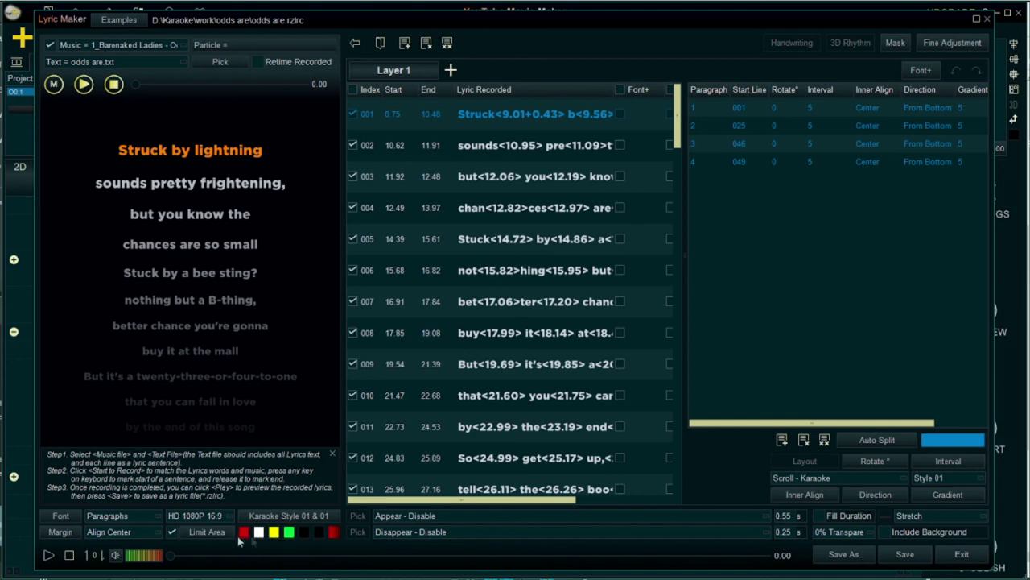
{"action": "left_click", "coordinate": [905, 554]}
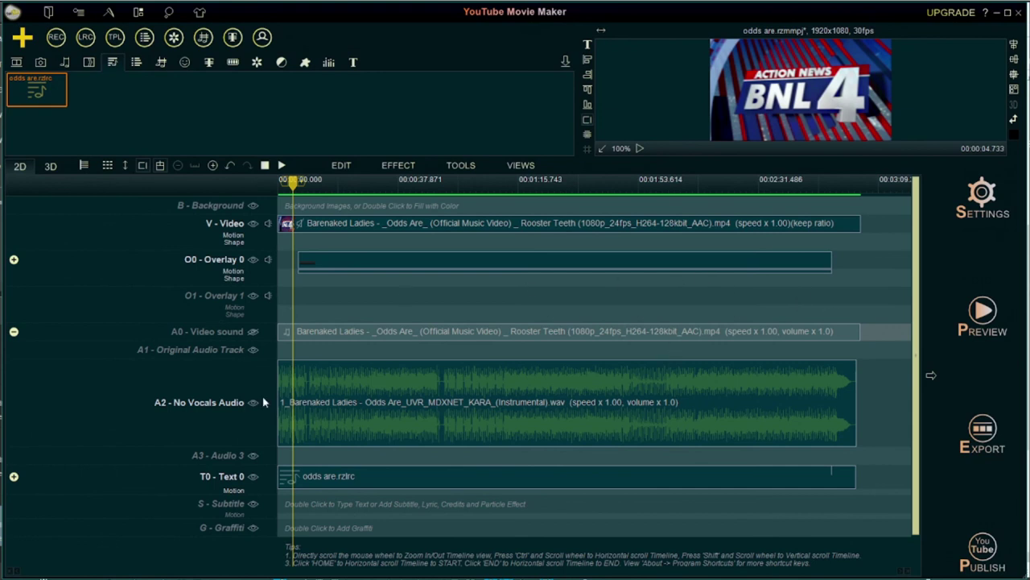
Add the text "Barenaked Ladies - Odds Are" on the Text 1 track, spanning from the header overlay's start to the lyrics' end
{"action": "left_click", "coordinate": [14, 478]}
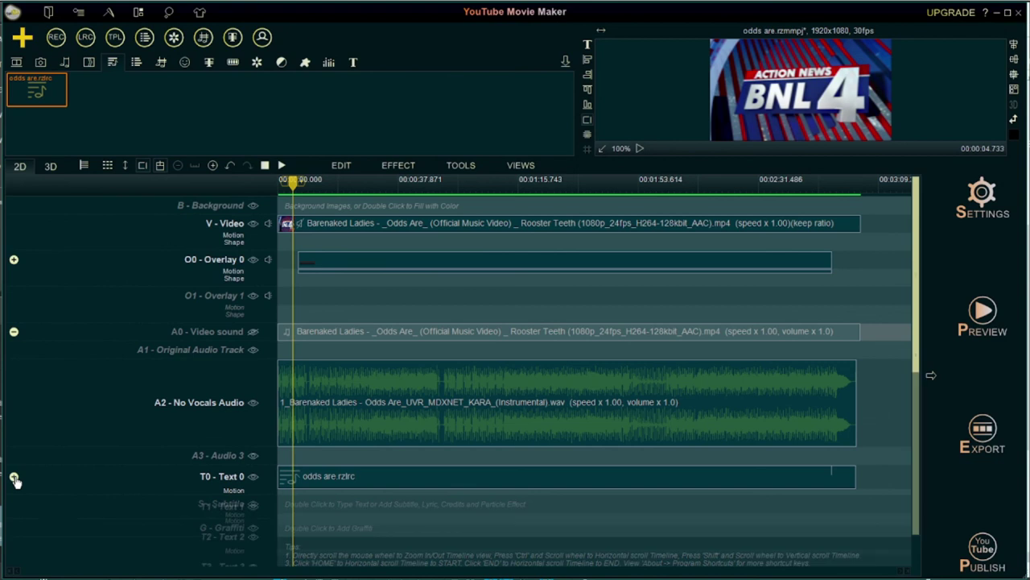
{"action": "double_click", "coordinate": [297, 505]}
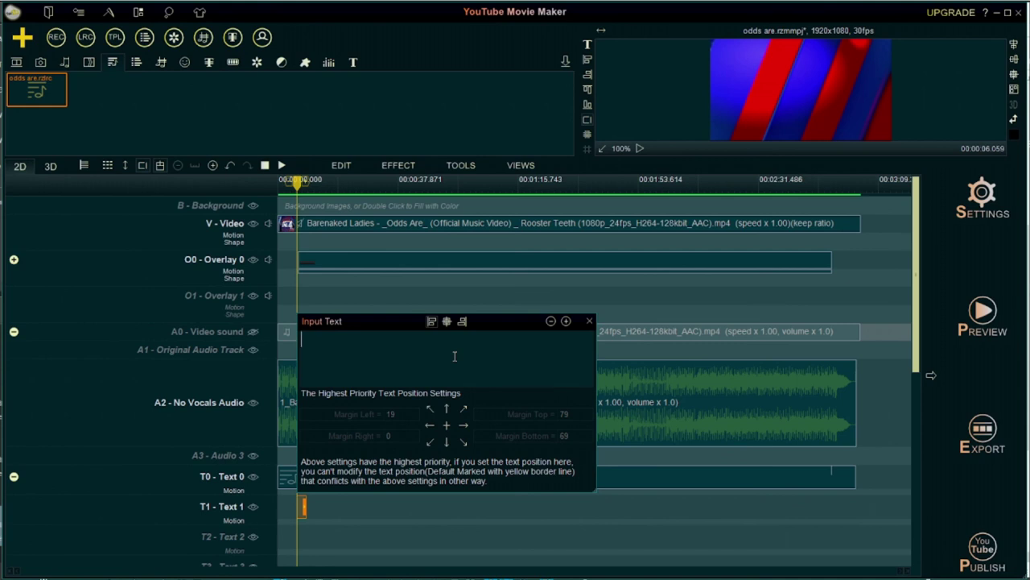
{"action": "type", "text": "Barenaked Ladies - Odds Are"}
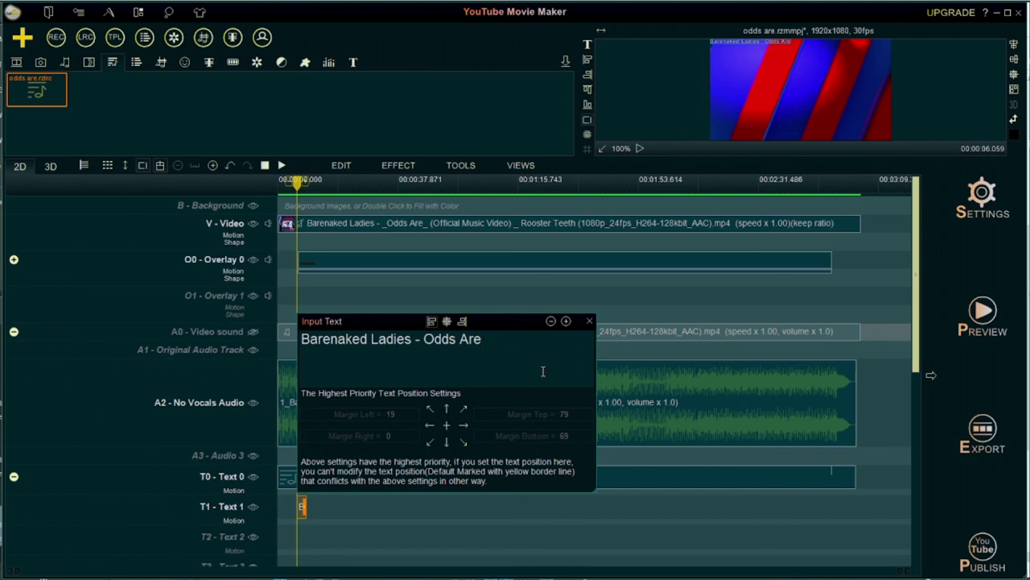
{"action": "left_click_drag", "start_coordinate": [302, 506], "coordinate": [850, 513]}
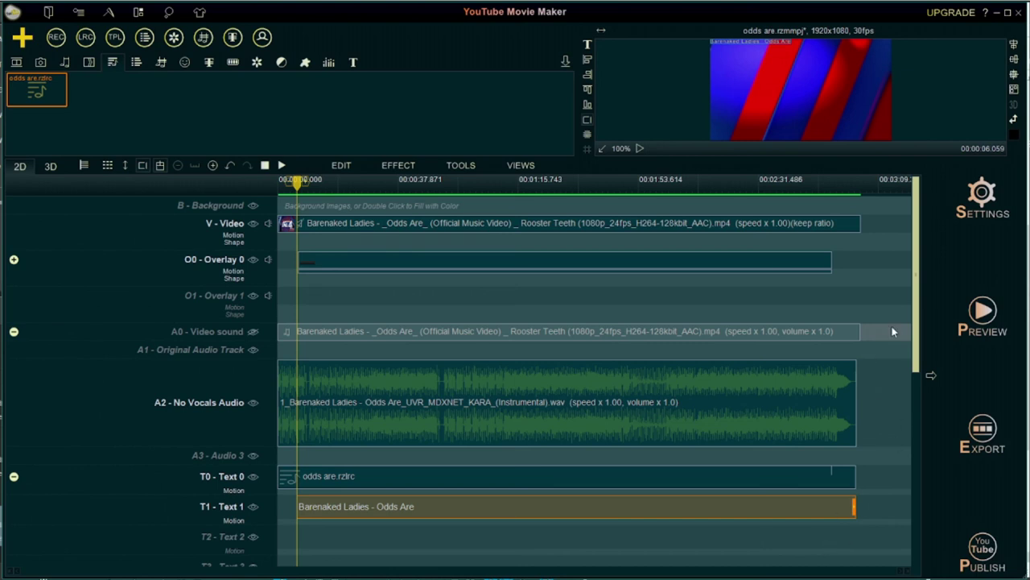
Switch to YouTube Studio and examine the copyright restrictions on the uploaded karaoke videos and the help text on Content ID claims
{"action": "scroll", "coordinate": [370, 299], "scroll_direction": "down", "scroll_amount": 3}
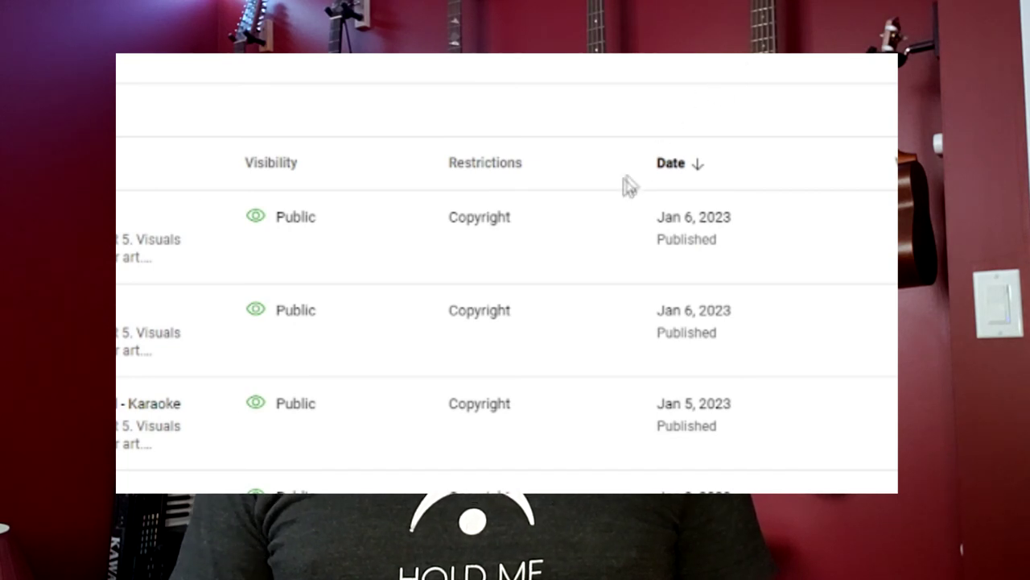
{"action": "mouse_move", "coordinate": [553, 231]}
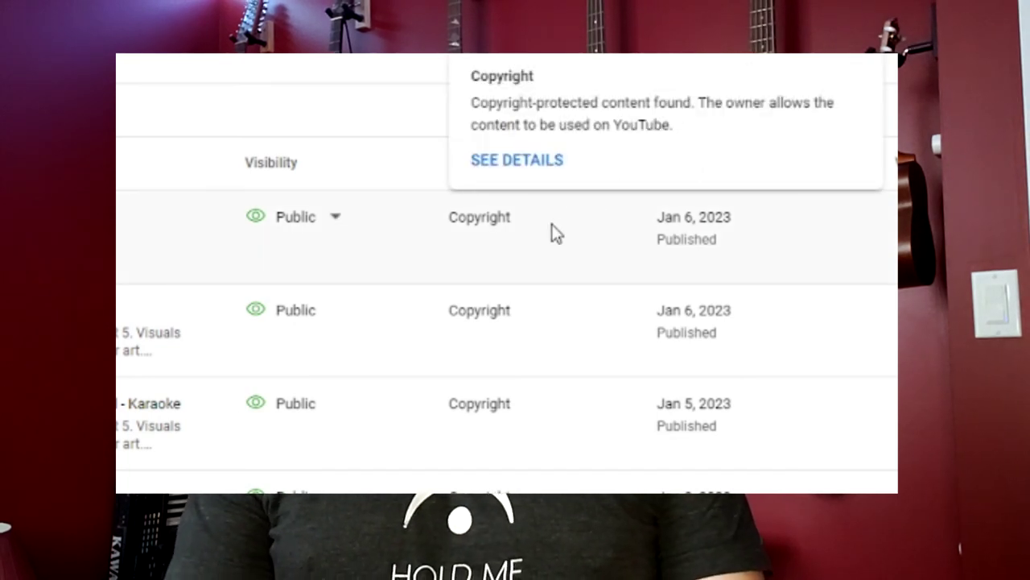
{"action": "mouse_move", "coordinate": [539, 323]}
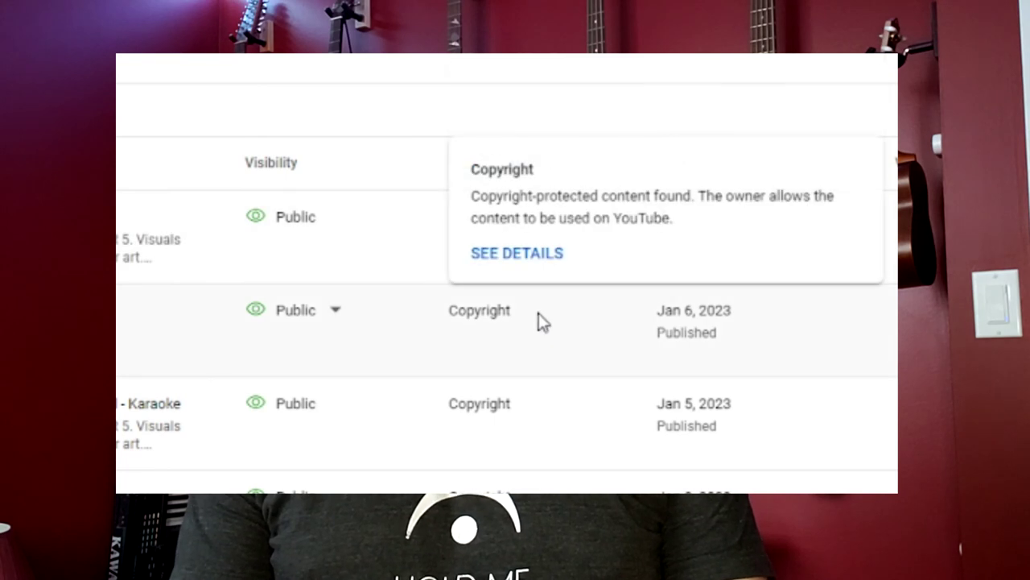
{"action": "mouse_move", "coordinate": [526, 424]}
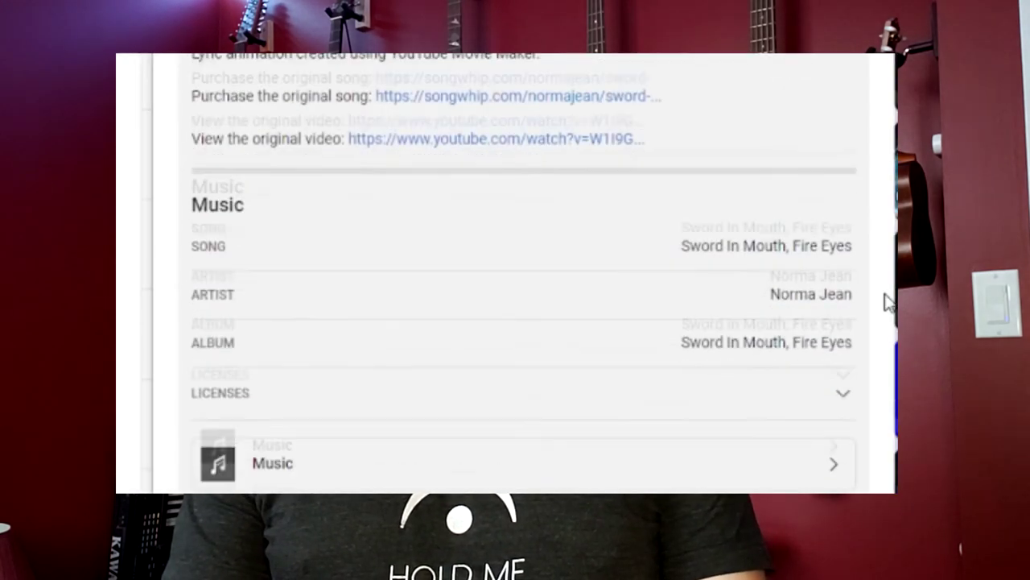
{"action": "scroll", "coordinate": [888, 302], "scroll_direction": "down", "scroll_amount": 2}
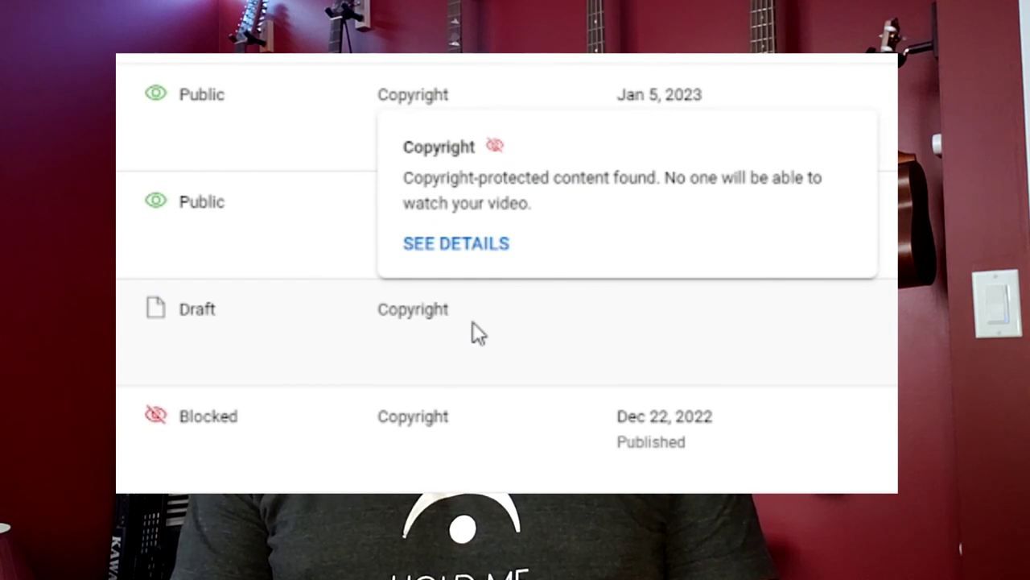
{"action": "mouse_move", "coordinate": [470, 425]}
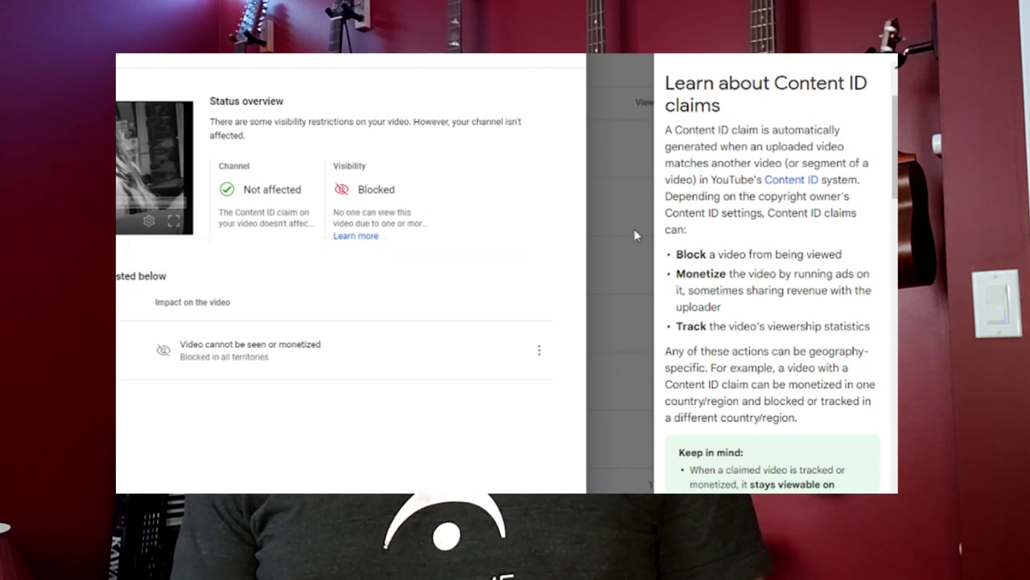
{"action": "scroll", "coordinate": [715, 244], "scroll_direction": "down", "scroll_amount": 5}
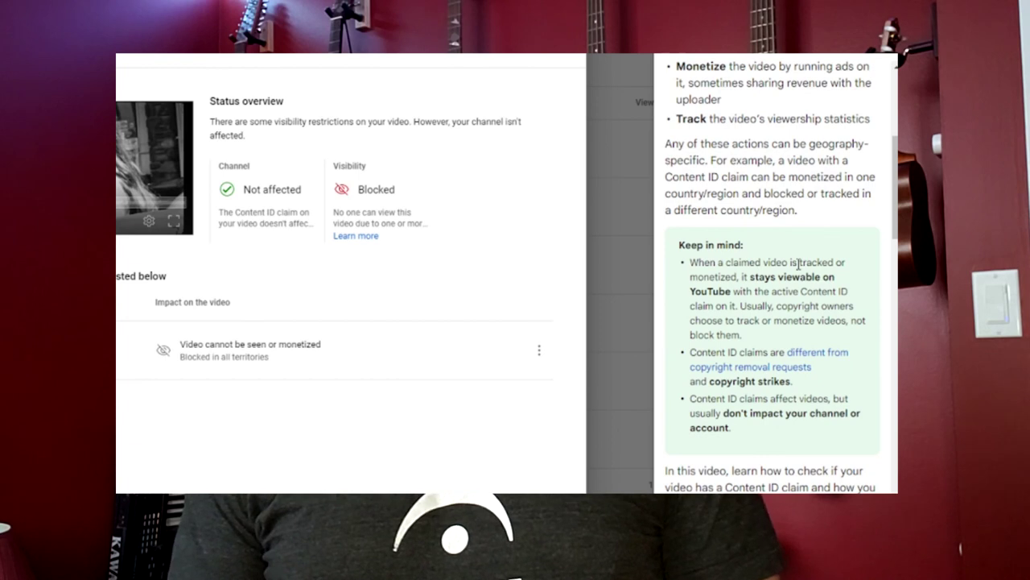
{"action": "scroll", "coordinate": [798, 264], "scroll_direction": "down", "scroll_amount": 2}
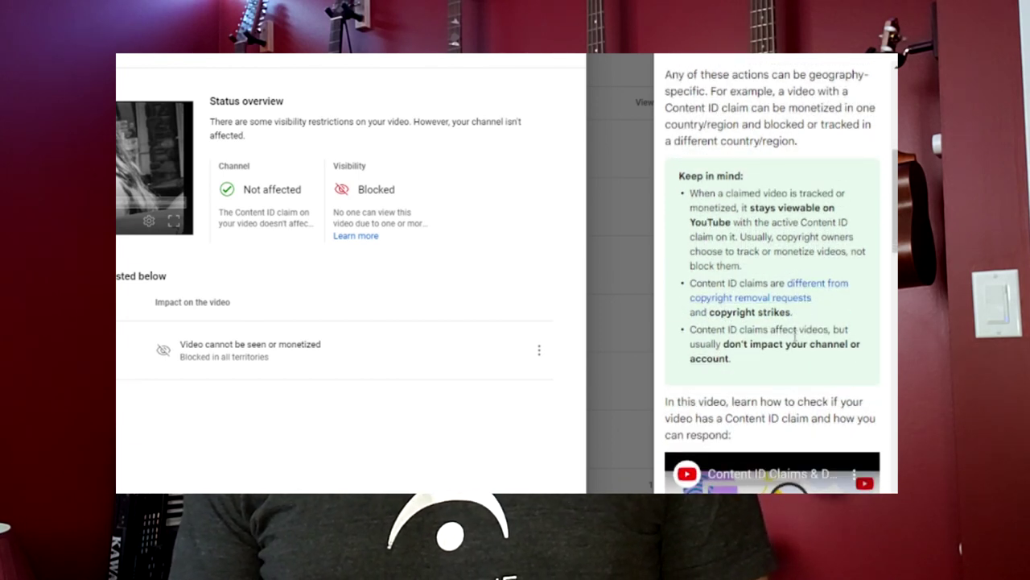